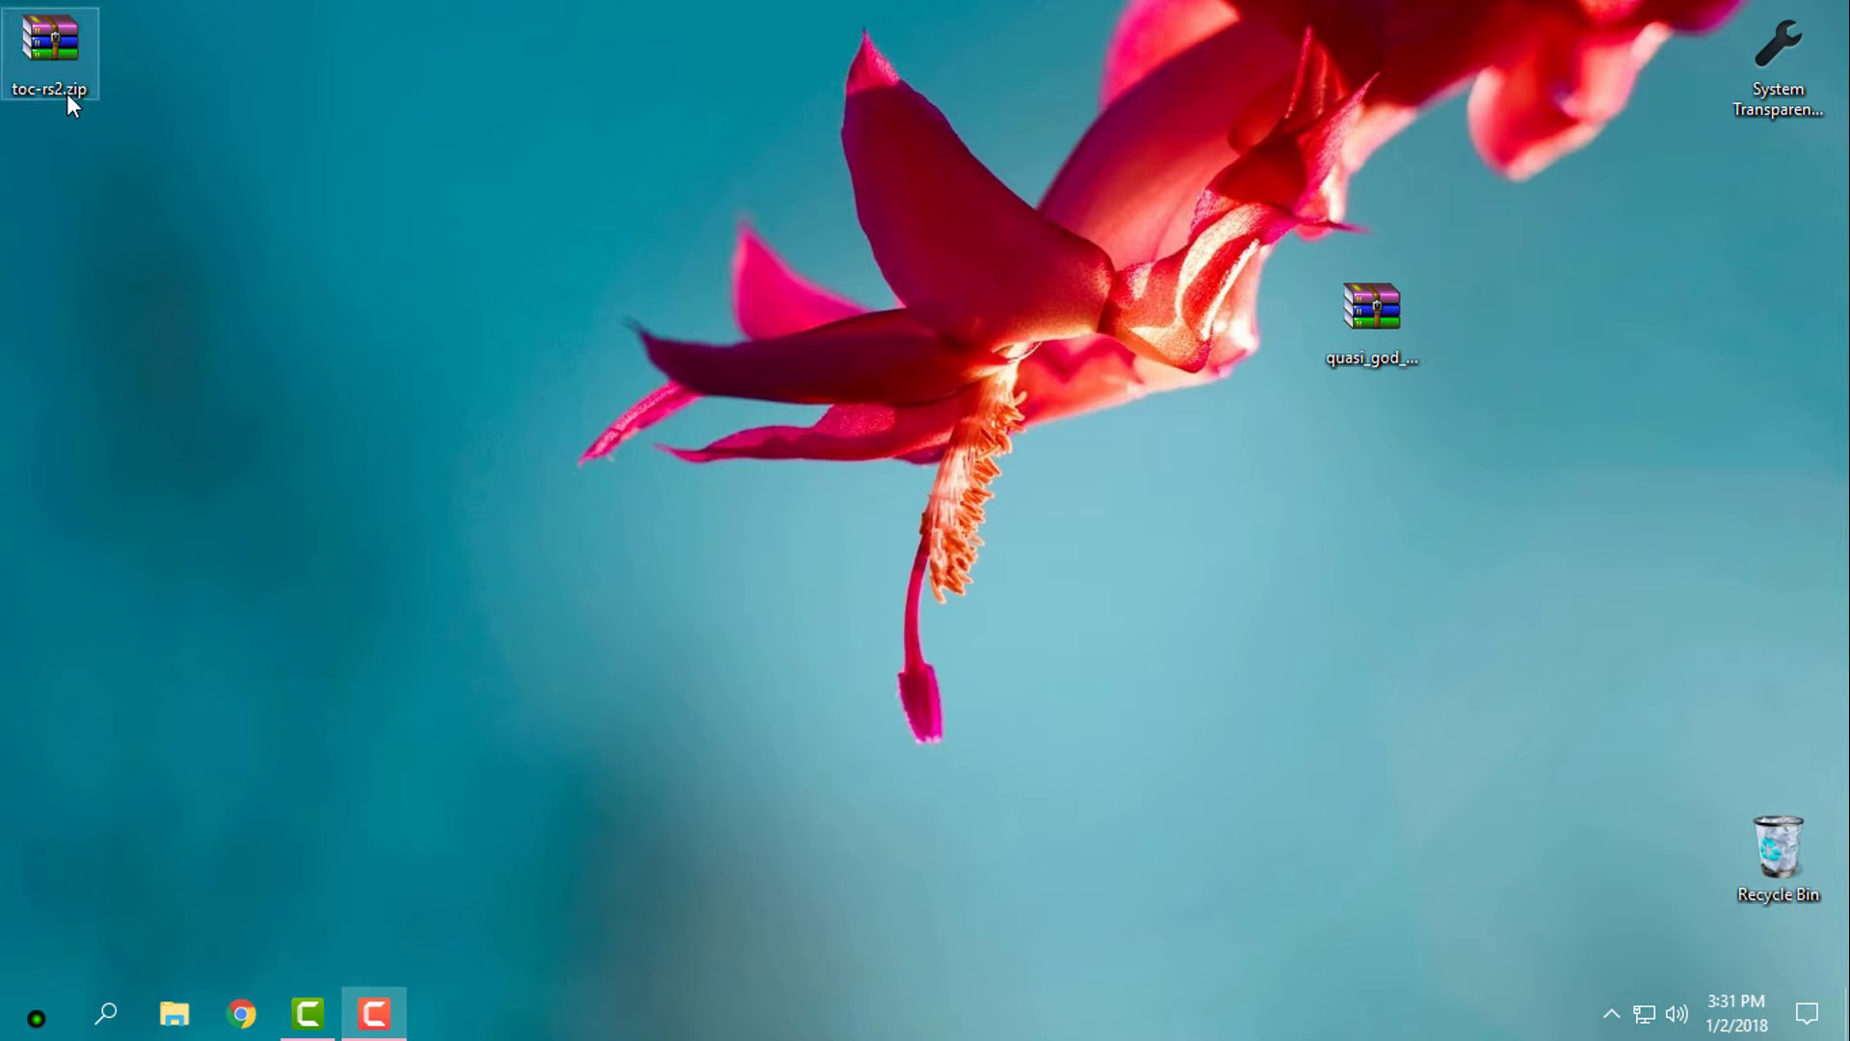
# Extract toc-rs2.zip with WinRAR's 'Extract to toc-rs2\' into a toc-rs2 folder on the desktop.
pyautogui.click(64, 89)
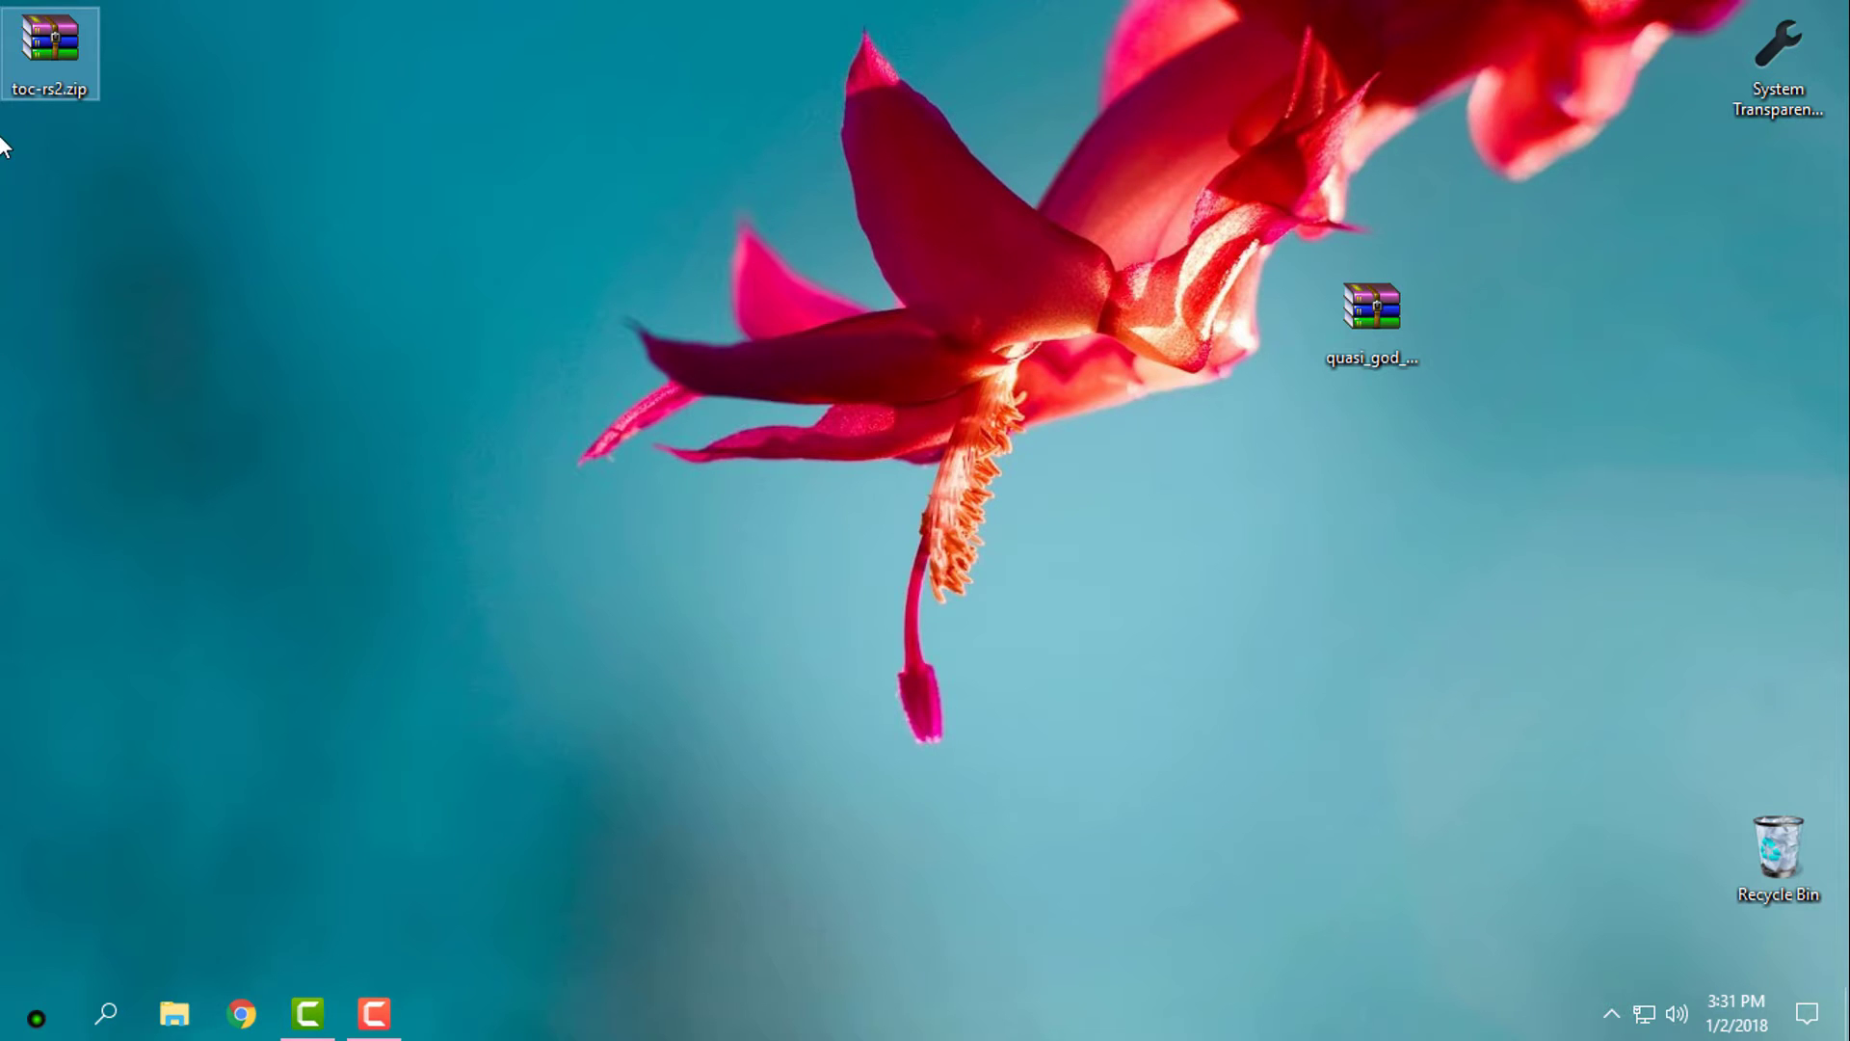
pyautogui.rightClick(148, 147)
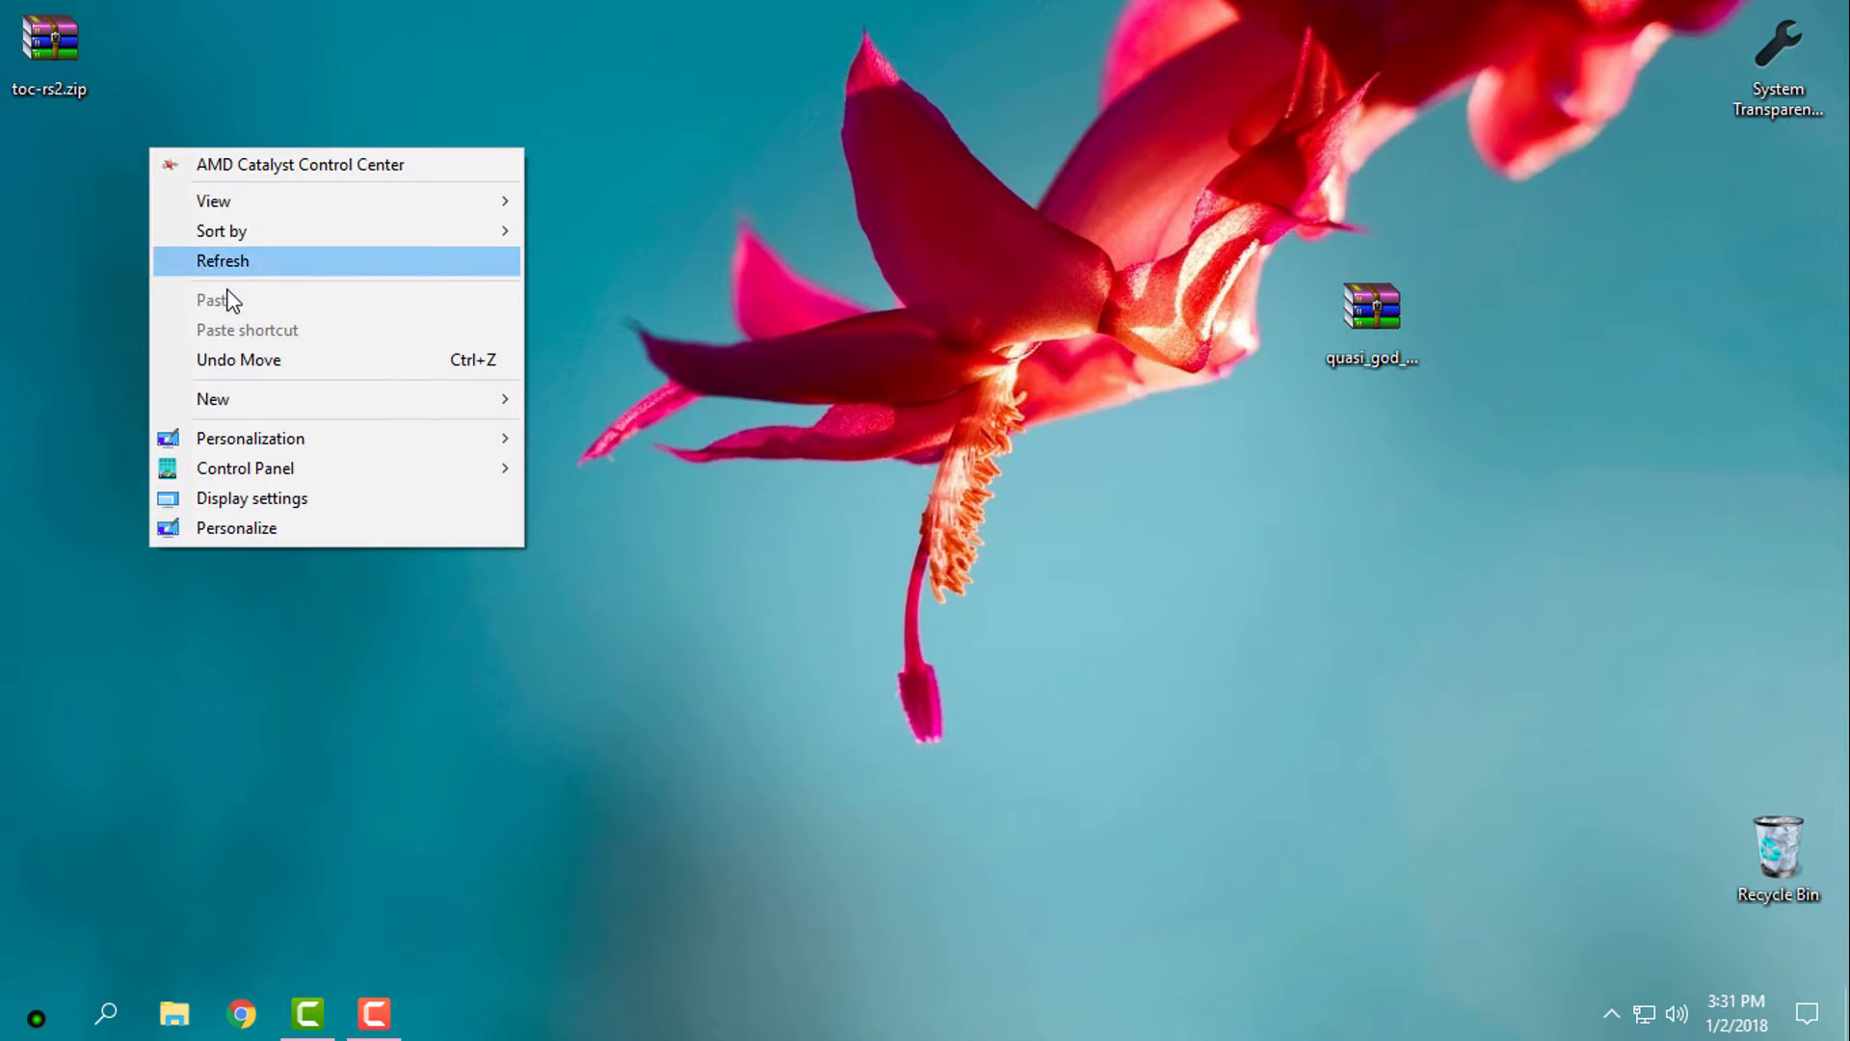
pyautogui.click(221, 260)
pyautogui.rightClick(61, 32)
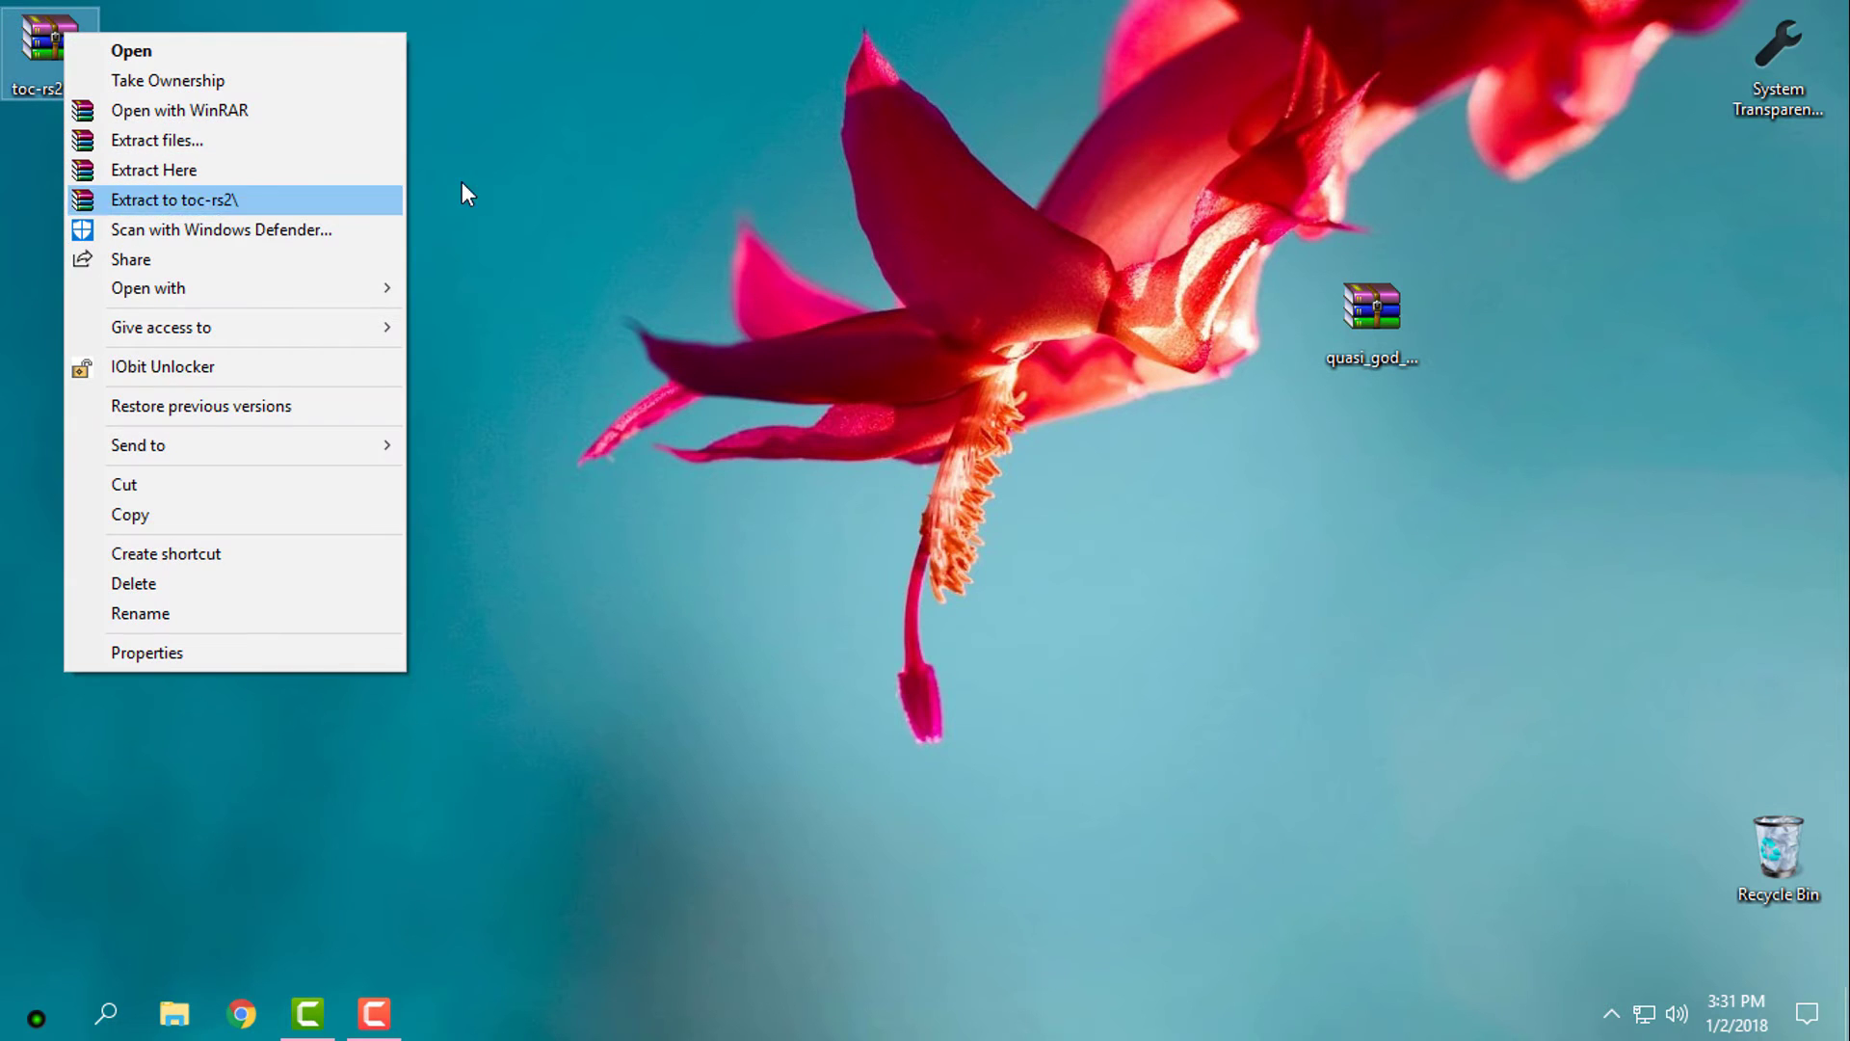
pyautogui.click(622, 125)
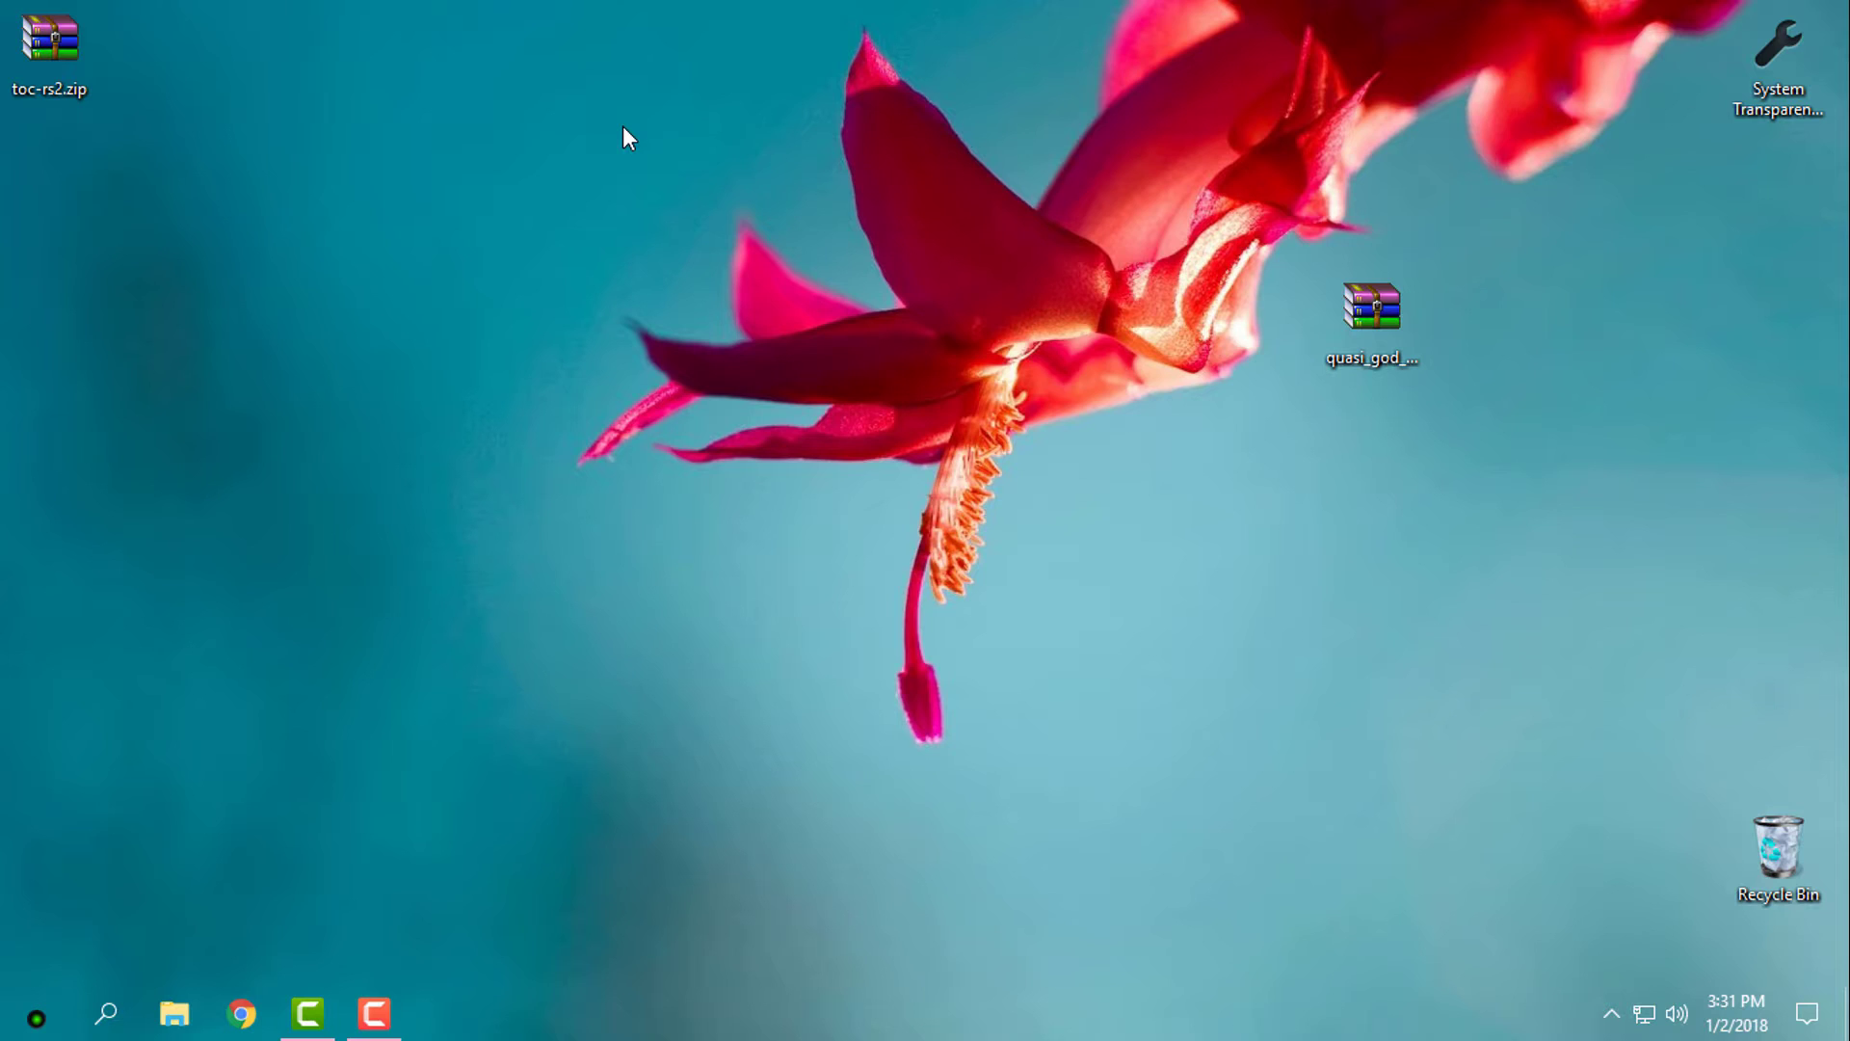
pyautogui.rightClick(87, 48)
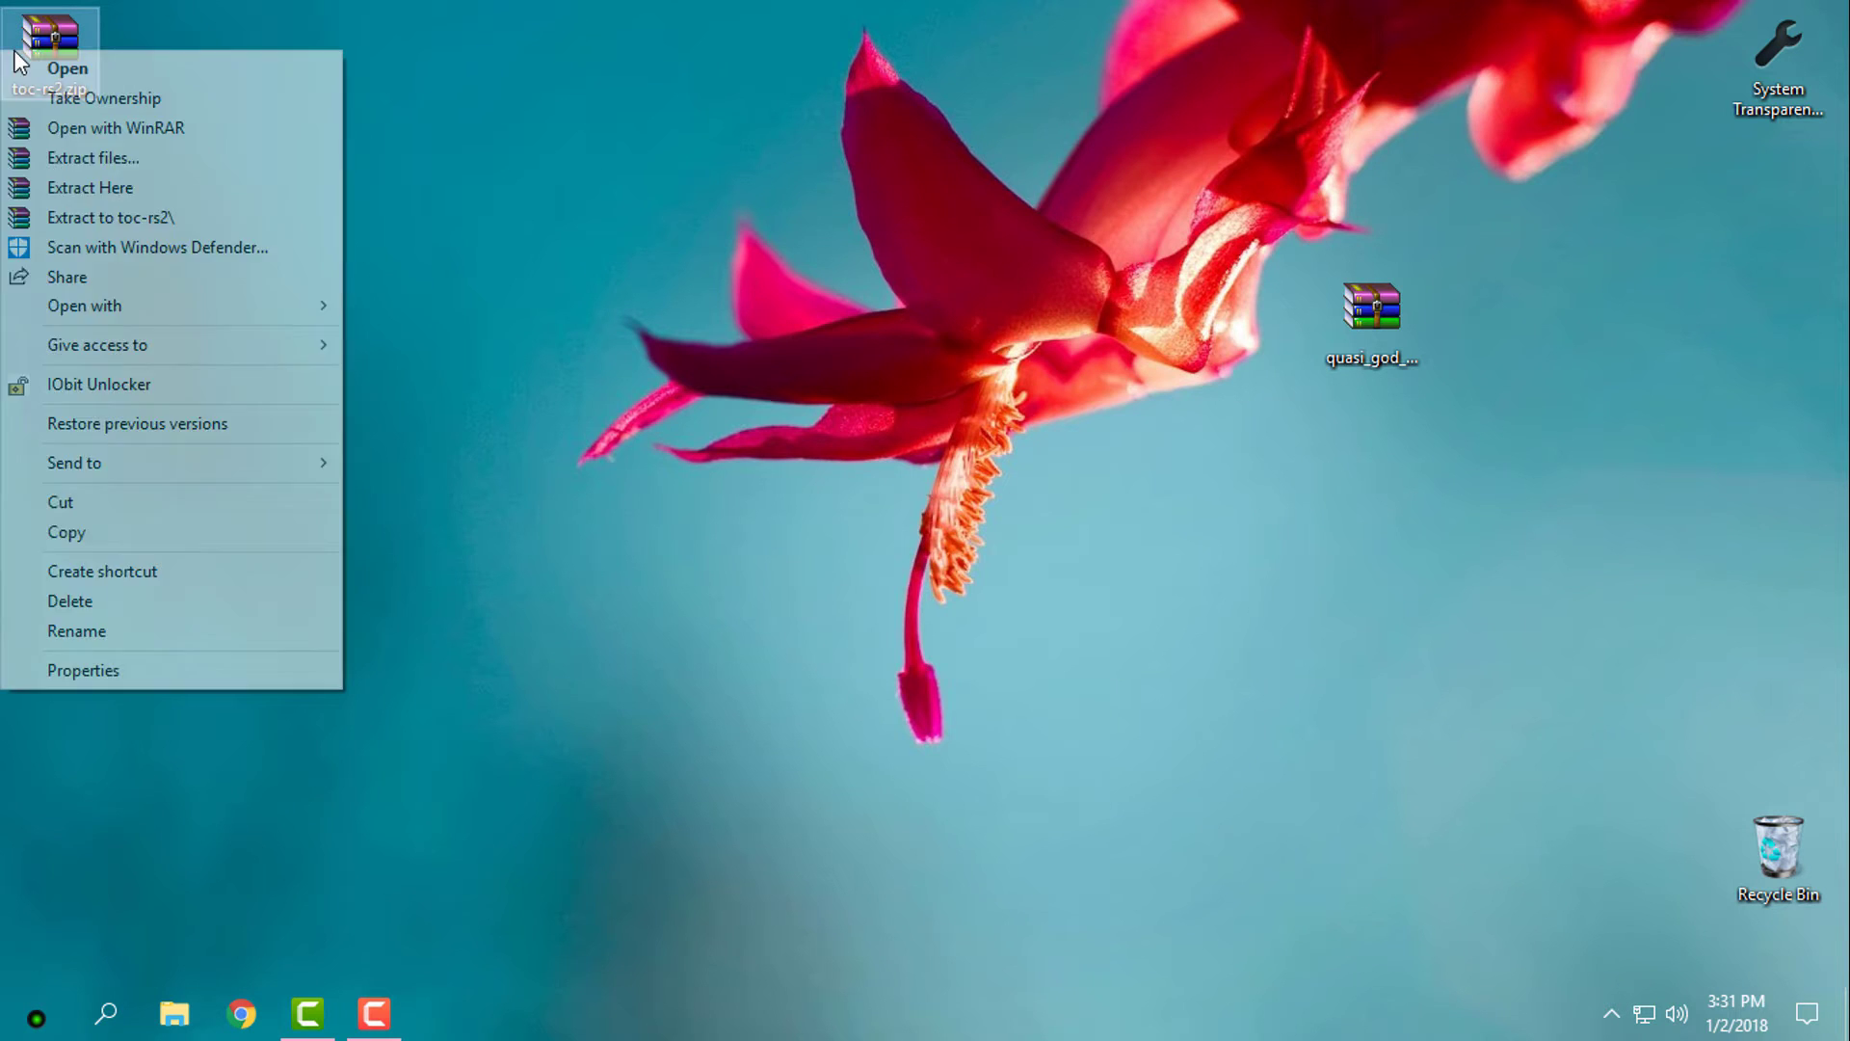
pyautogui.click(85, 213)
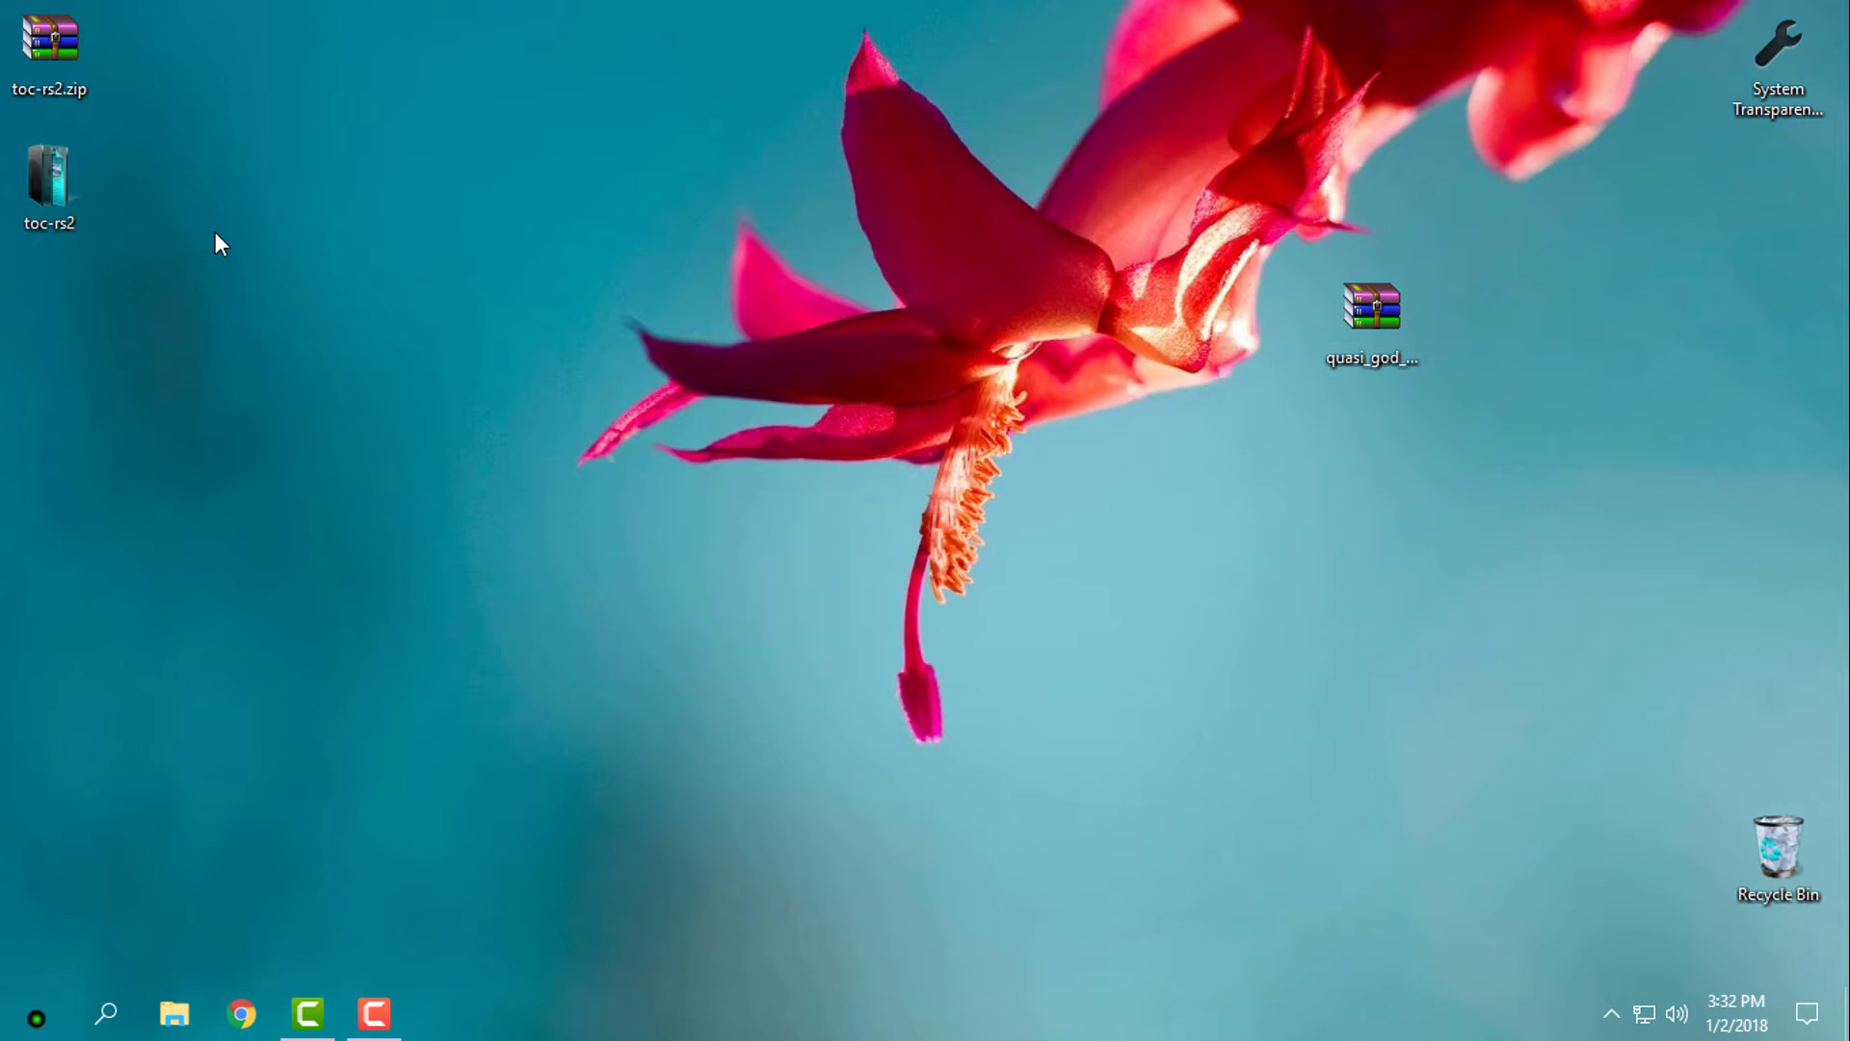
# Open the toc-rs2 folder full-screen and browse its blue, green, red and sepia folders.
pyautogui.doubleClick(75, 178)
pyautogui.click(1106, 64)
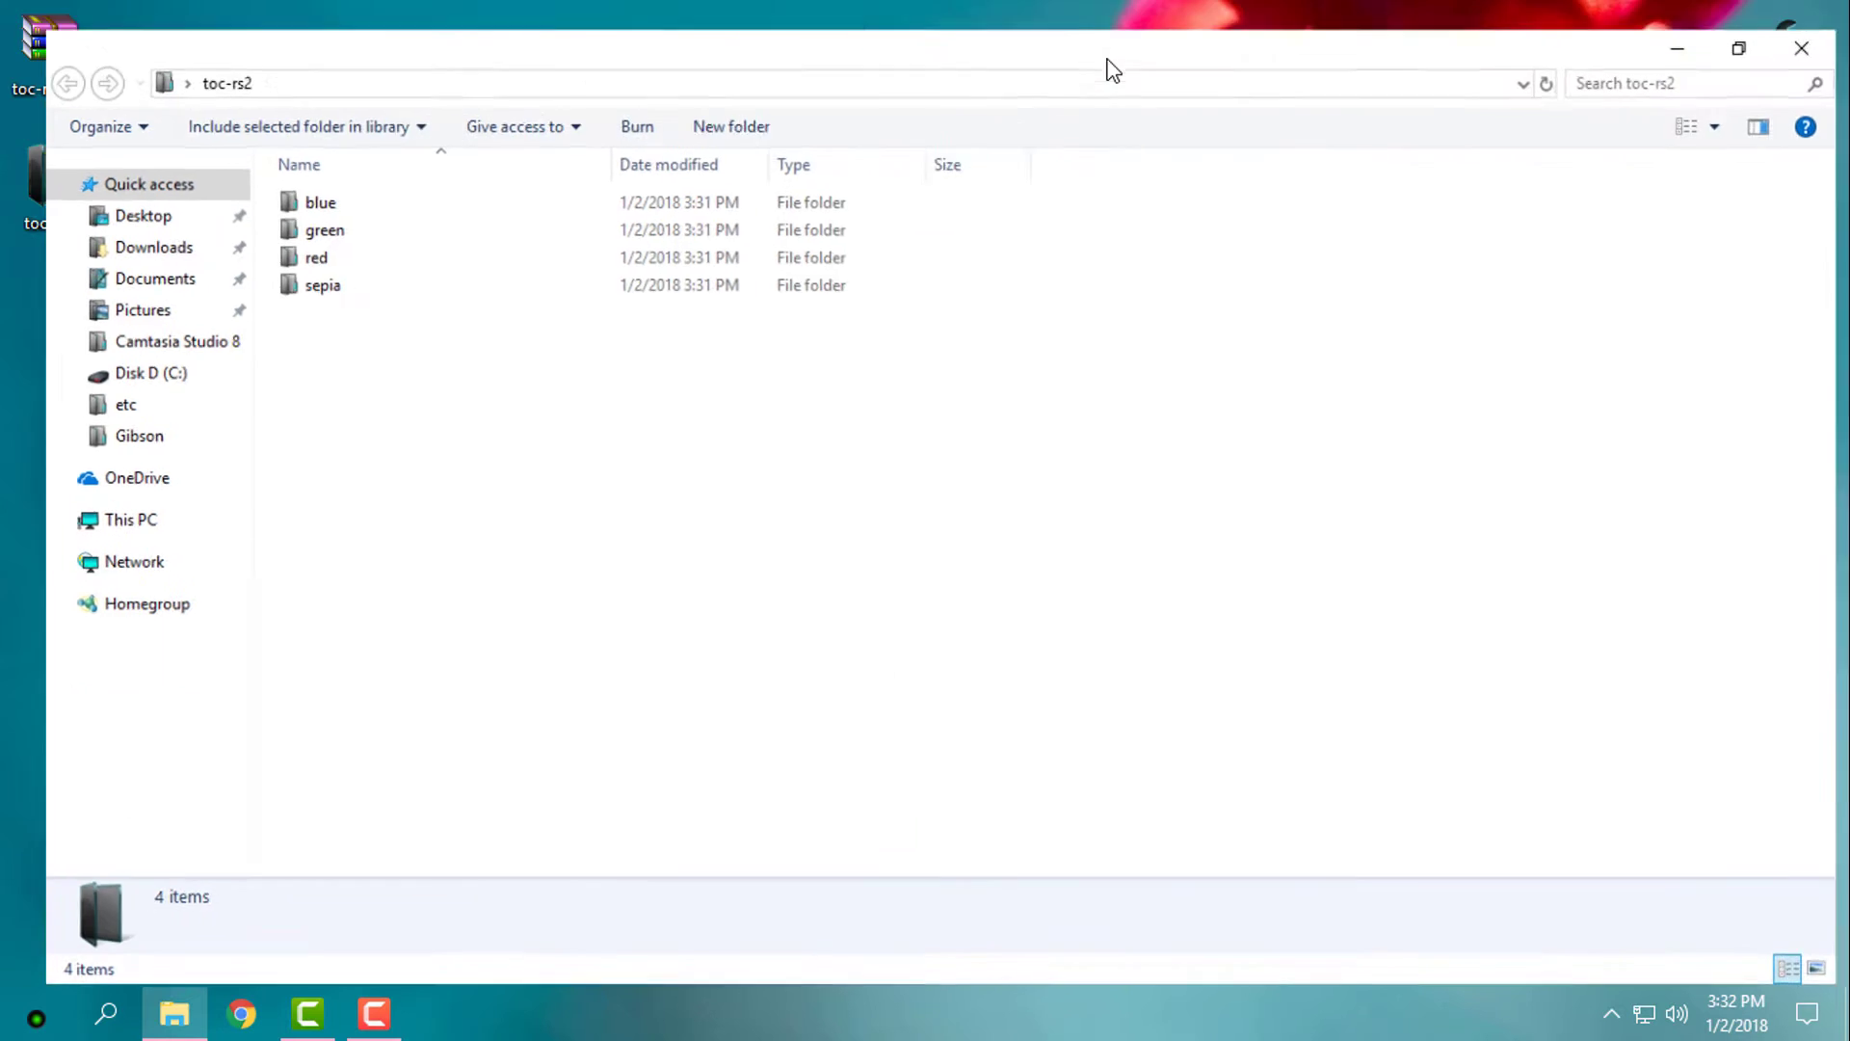
pyautogui.moveTo(370, 8); pyautogui.dragTo(726, 7)
pyautogui.moveTo(389, 13); pyautogui.dragTo(710, 9)
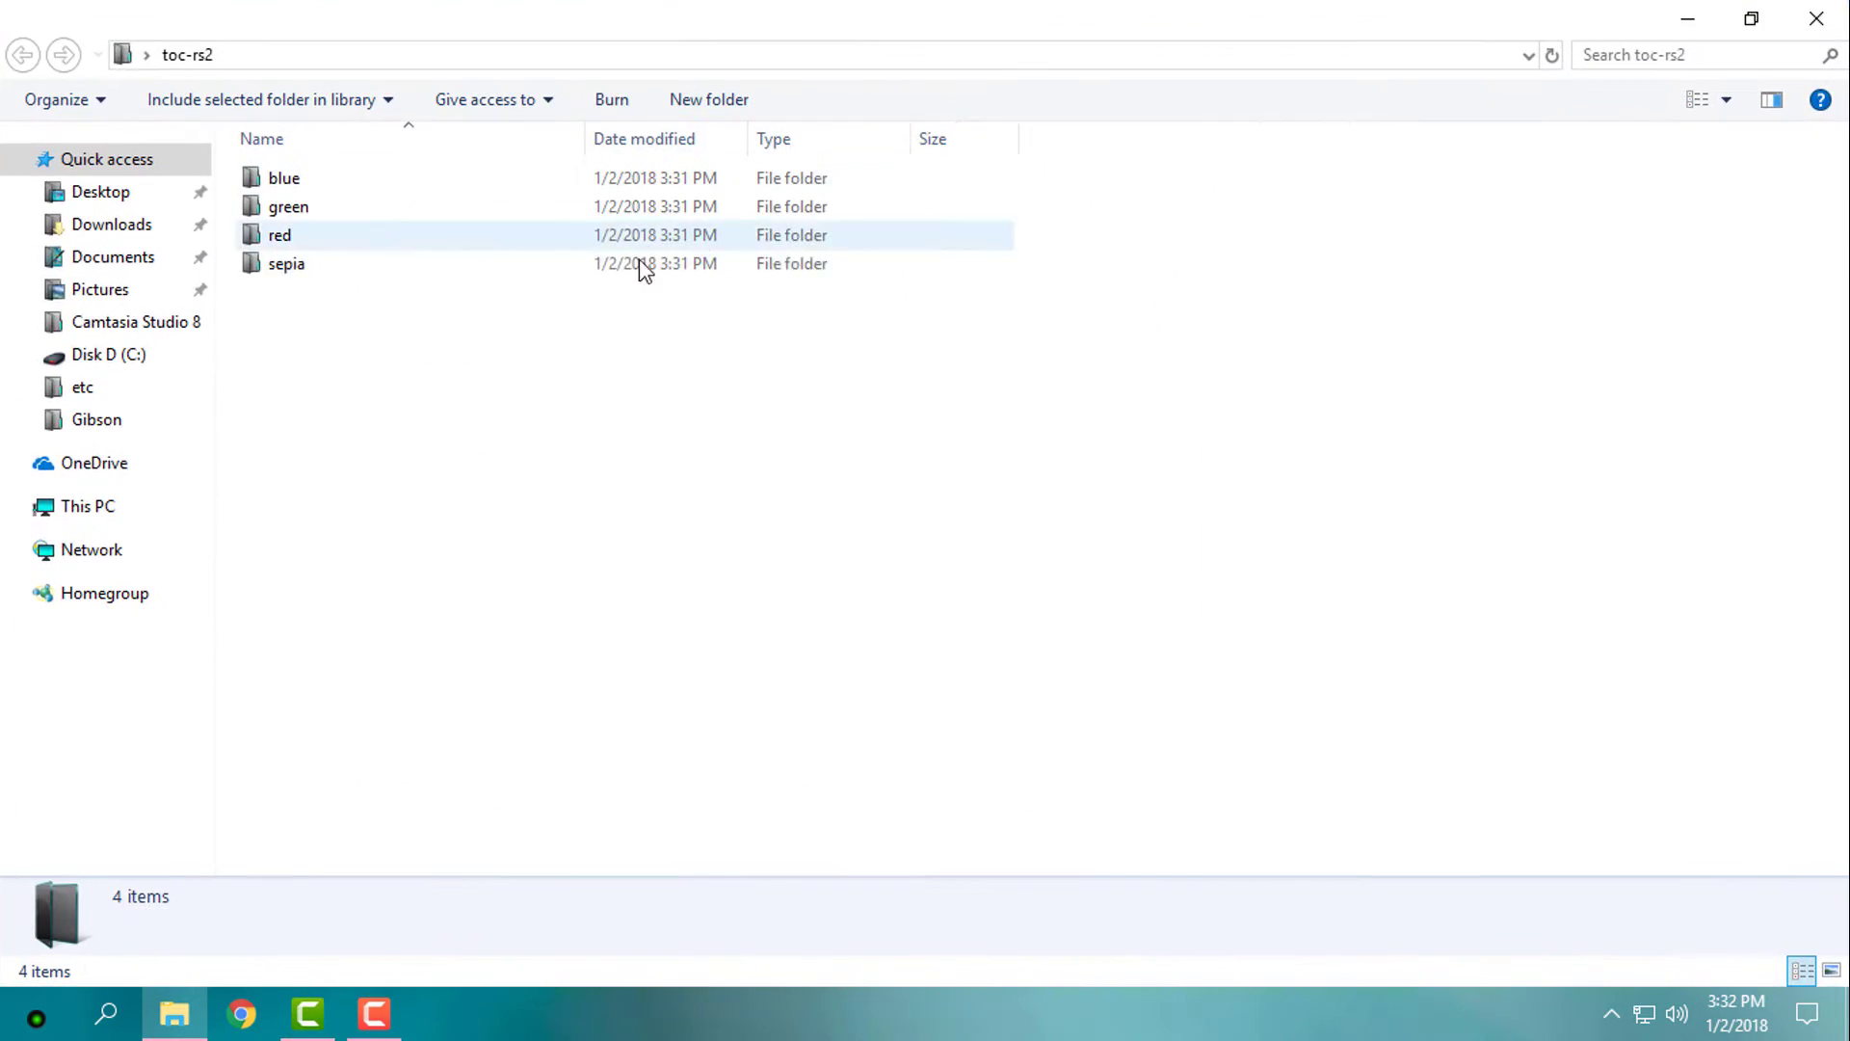
pyautogui.click(326, 183)
pyautogui.click(329, 208)
pyautogui.click(336, 236)
pyautogui.click(332, 268)
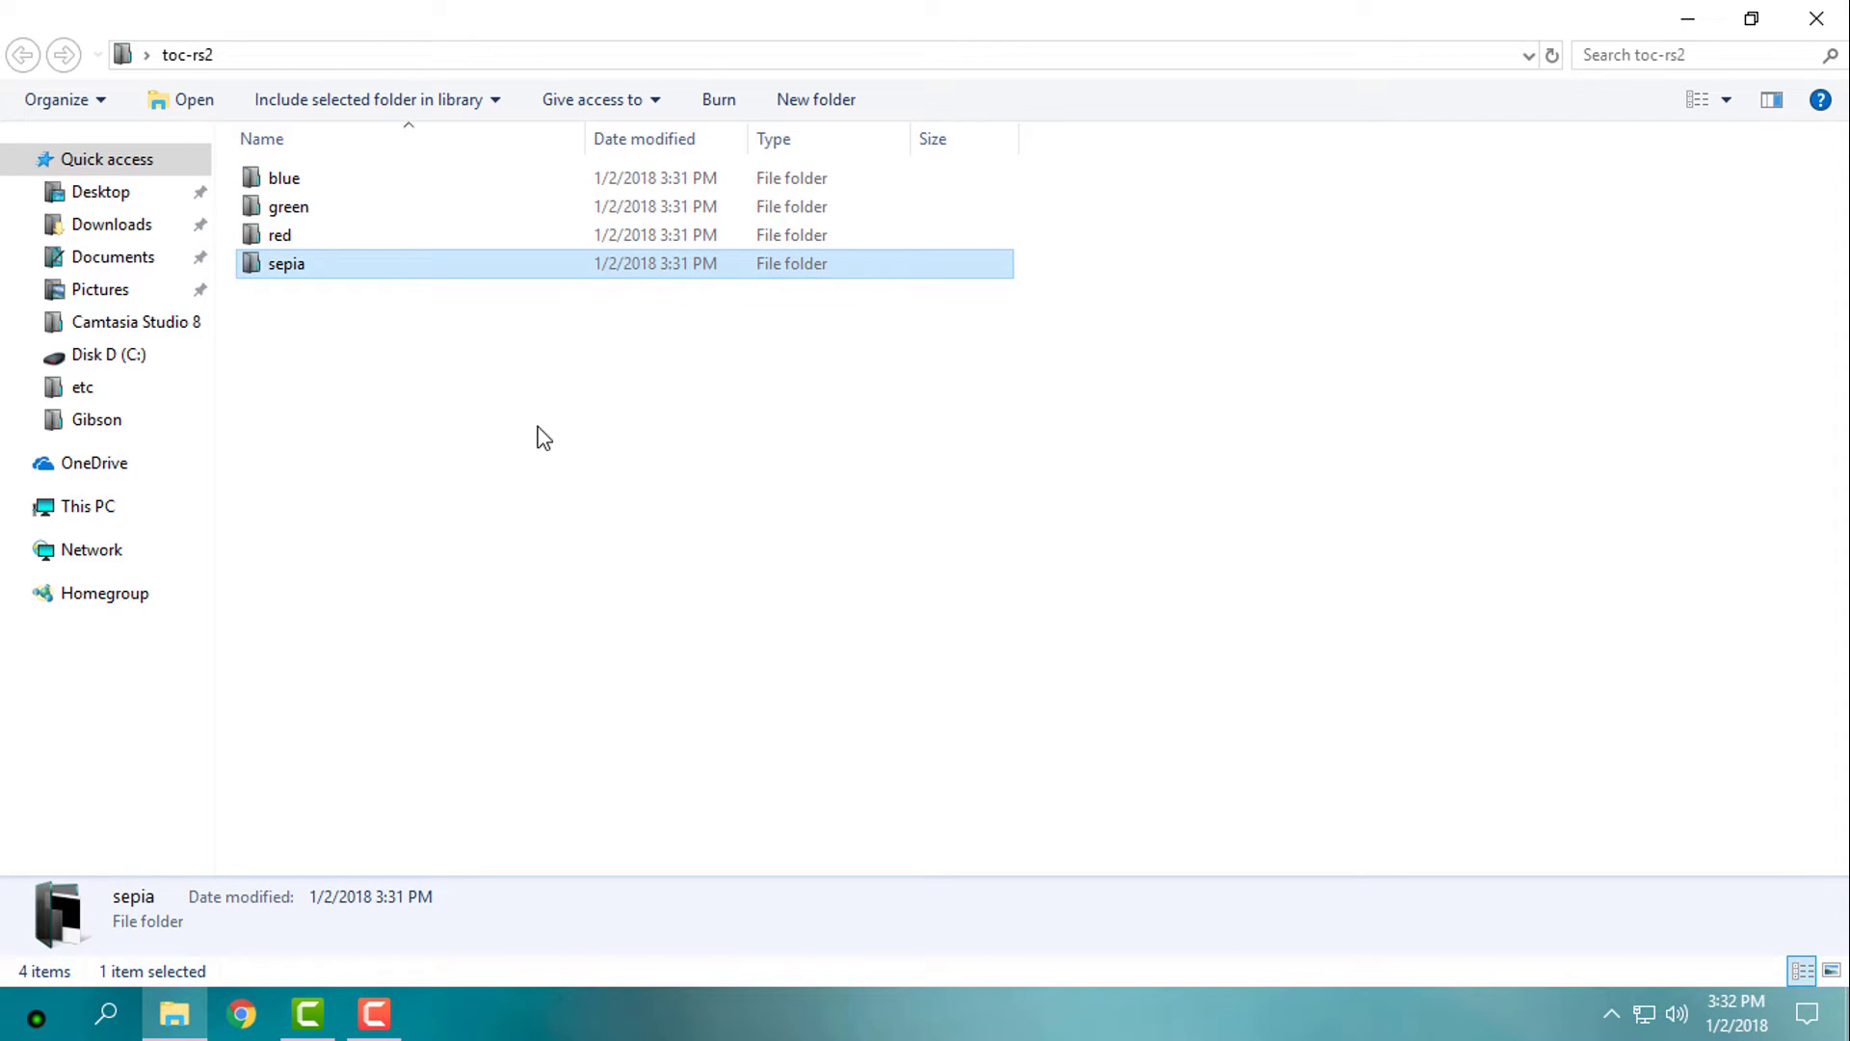
pyautogui.rightClick(338, 363)
pyautogui.click(425, 501)
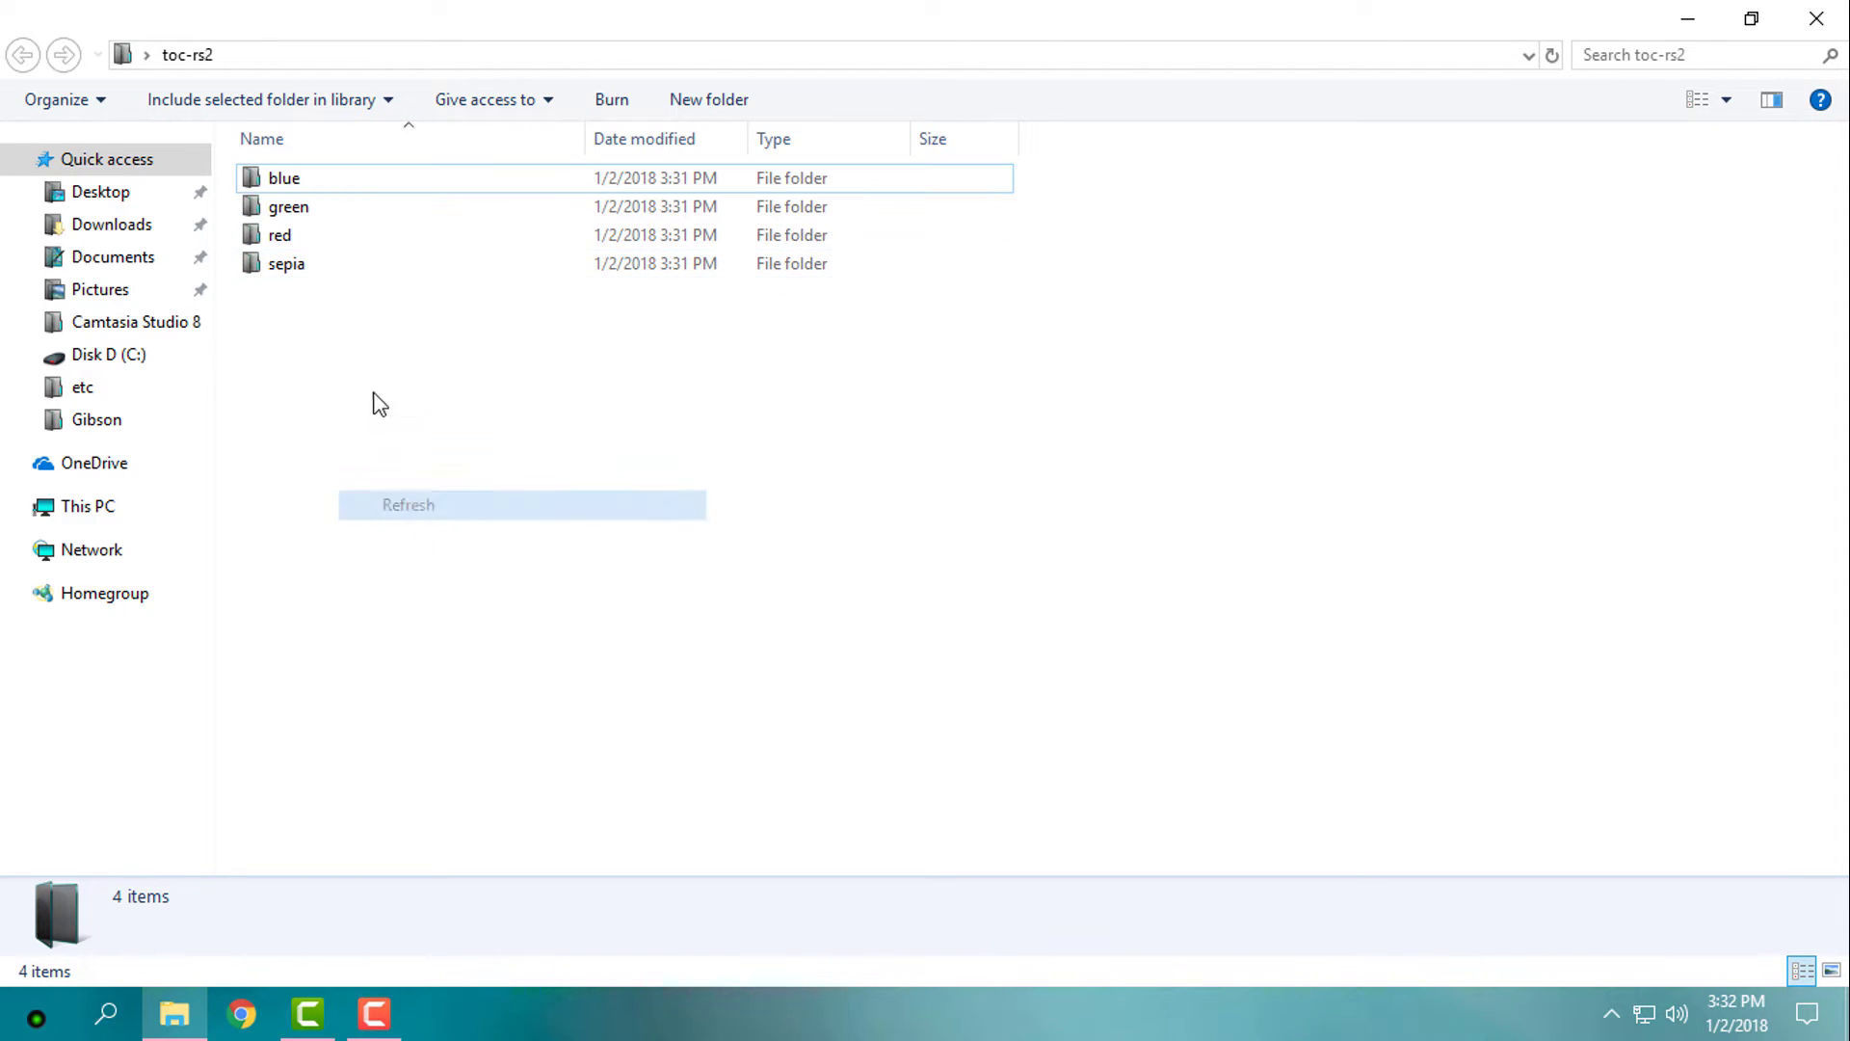
# Copy toc-red and toc-red.theme from the red folder.
pyautogui.doubleClick(312, 235)
pyautogui.moveTo(306, 241); pyautogui.dragTo(405, 185)
pyautogui.rightClick(404, 185)
pyautogui.click(482, 630)
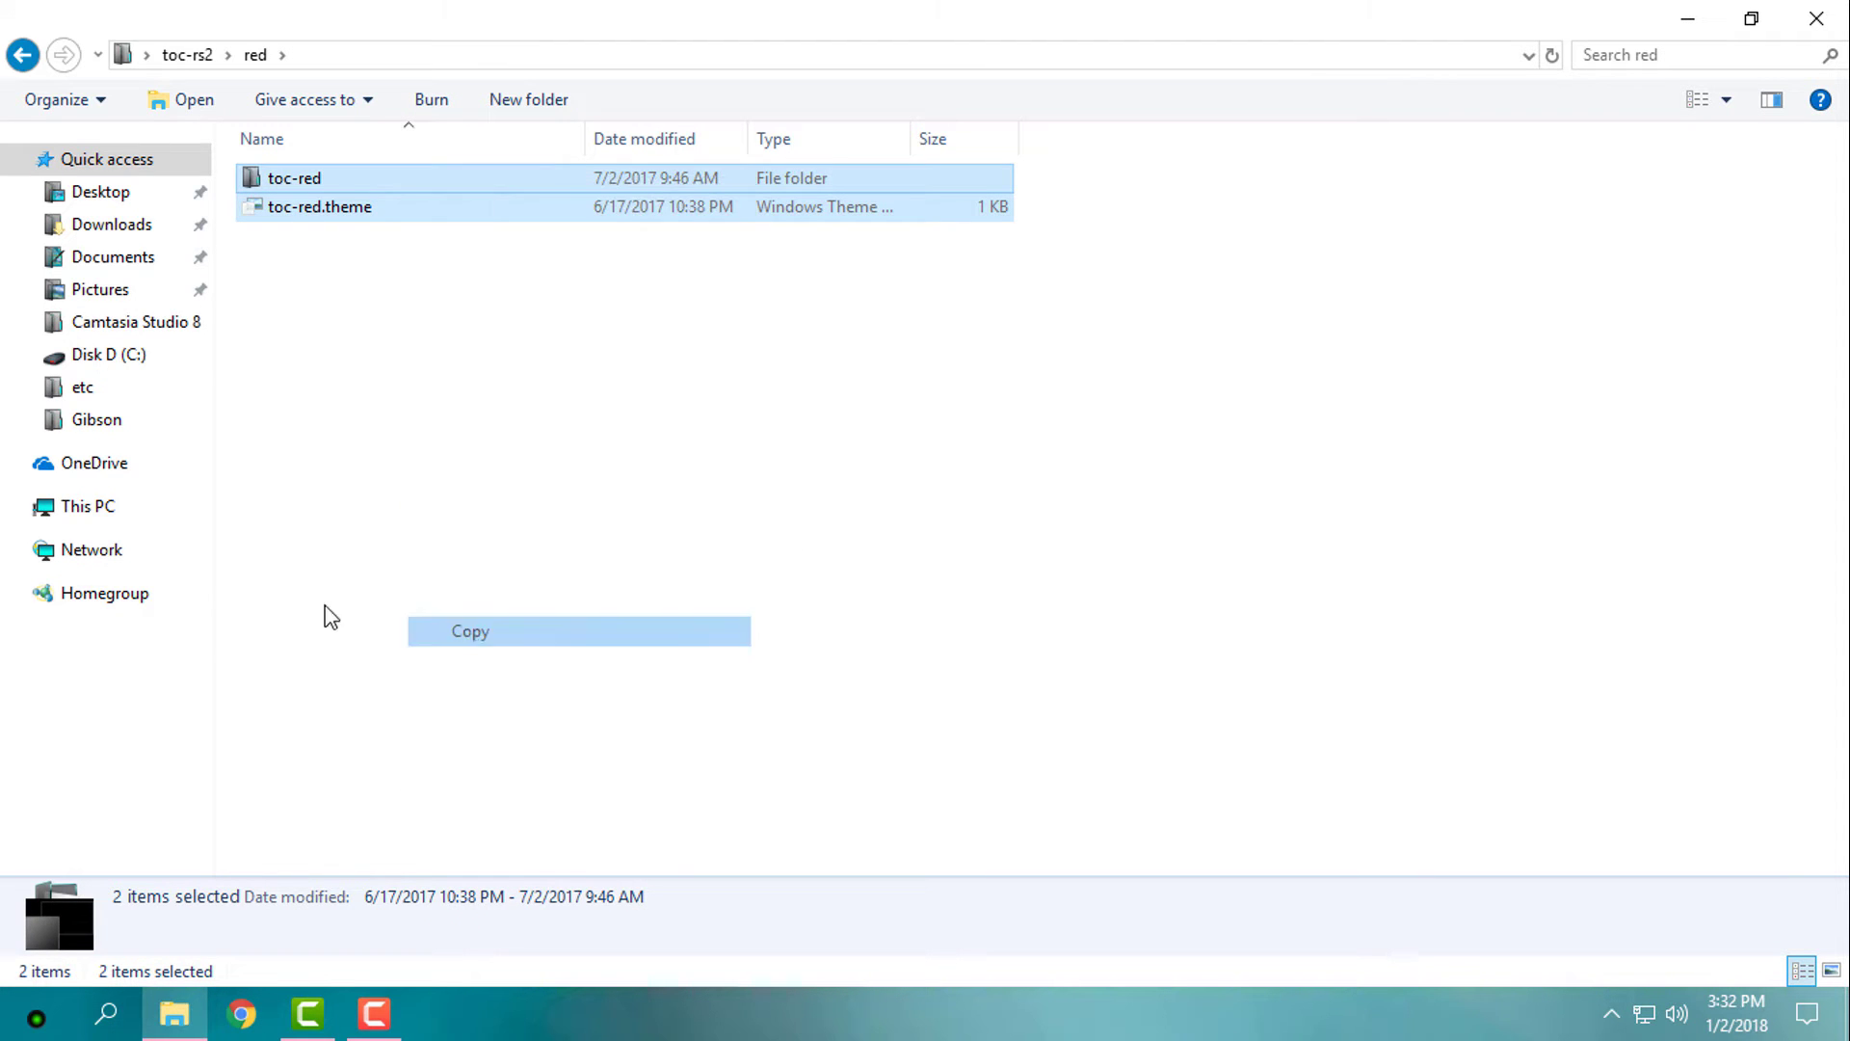
# Show This PC with extra large drive icons.
pyautogui.click(130, 509)
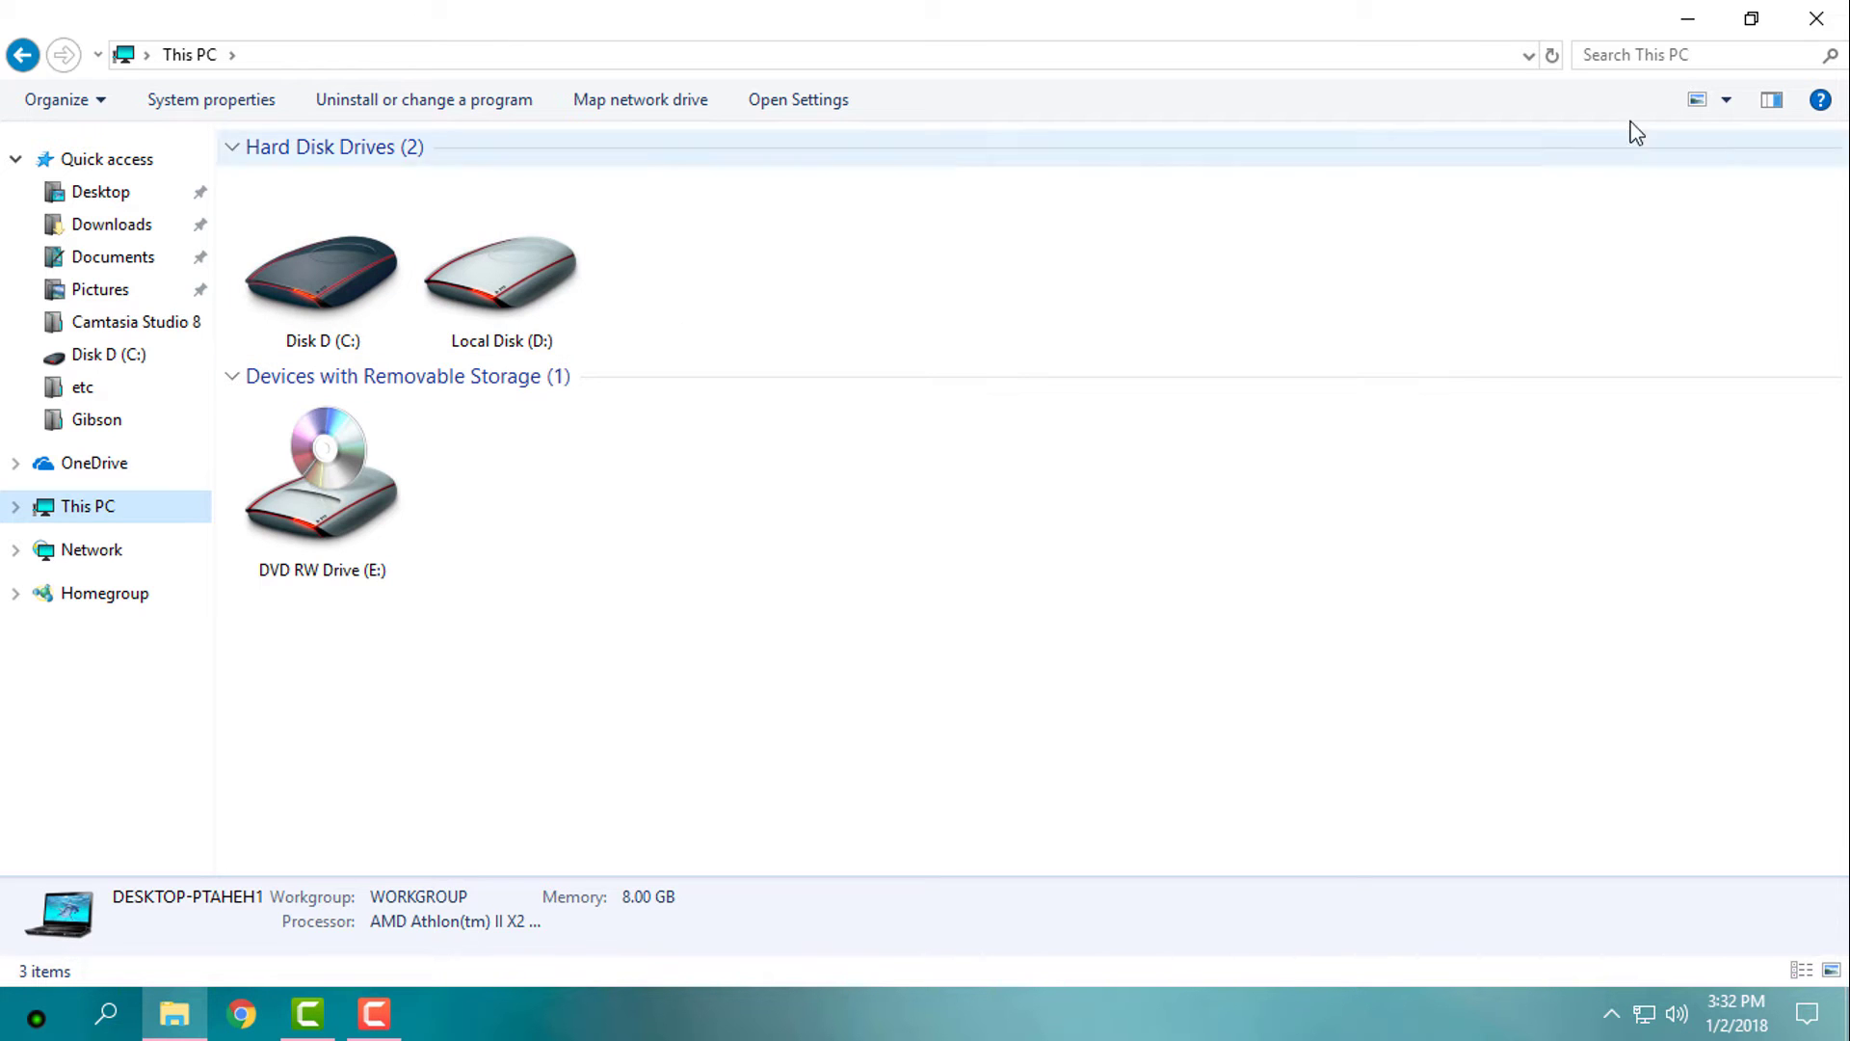
pyautogui.click(1726, 102)
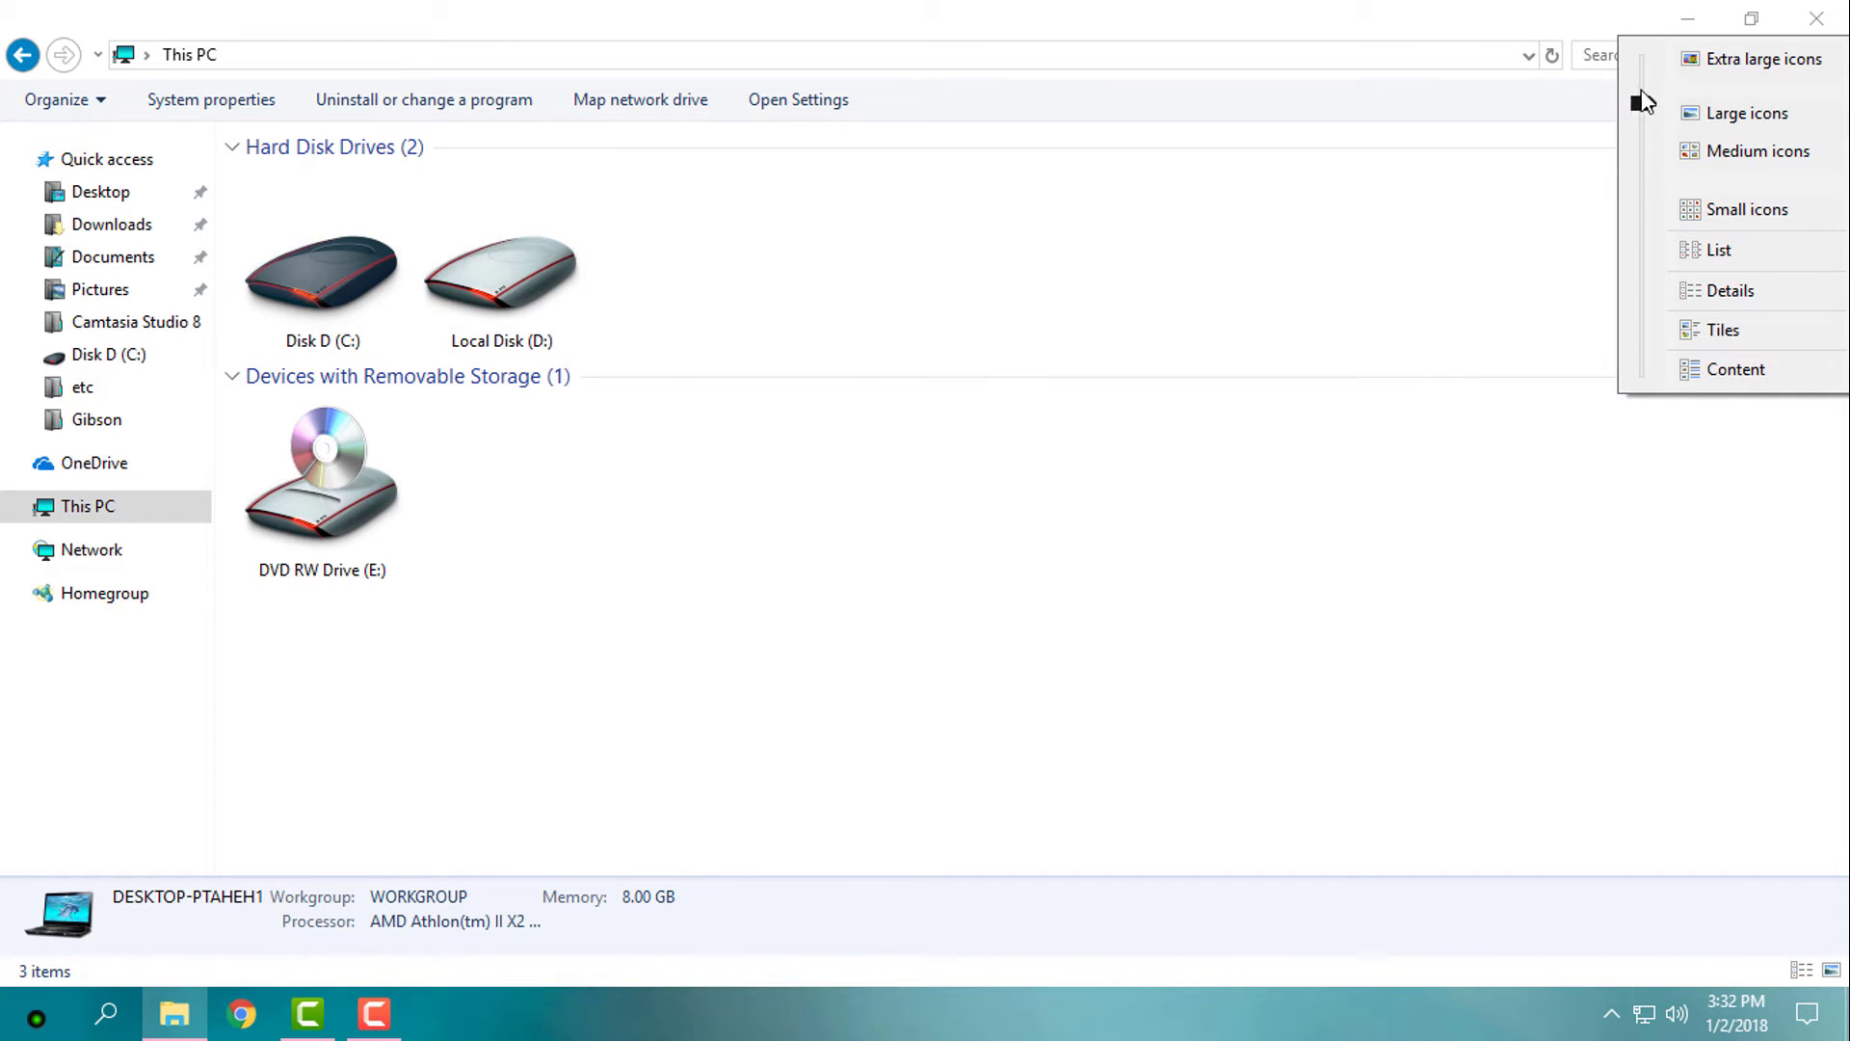
pyautogui.moveTo(1639, 109); pyautogui.dragTo(1641, 76)
# Compare the space on Disk D (C:) and Local Disk (D:, 99.1 GB), ending on Disk D (C:).
pyautogui.click(779, 341)
pyautogui.click(470, 339)
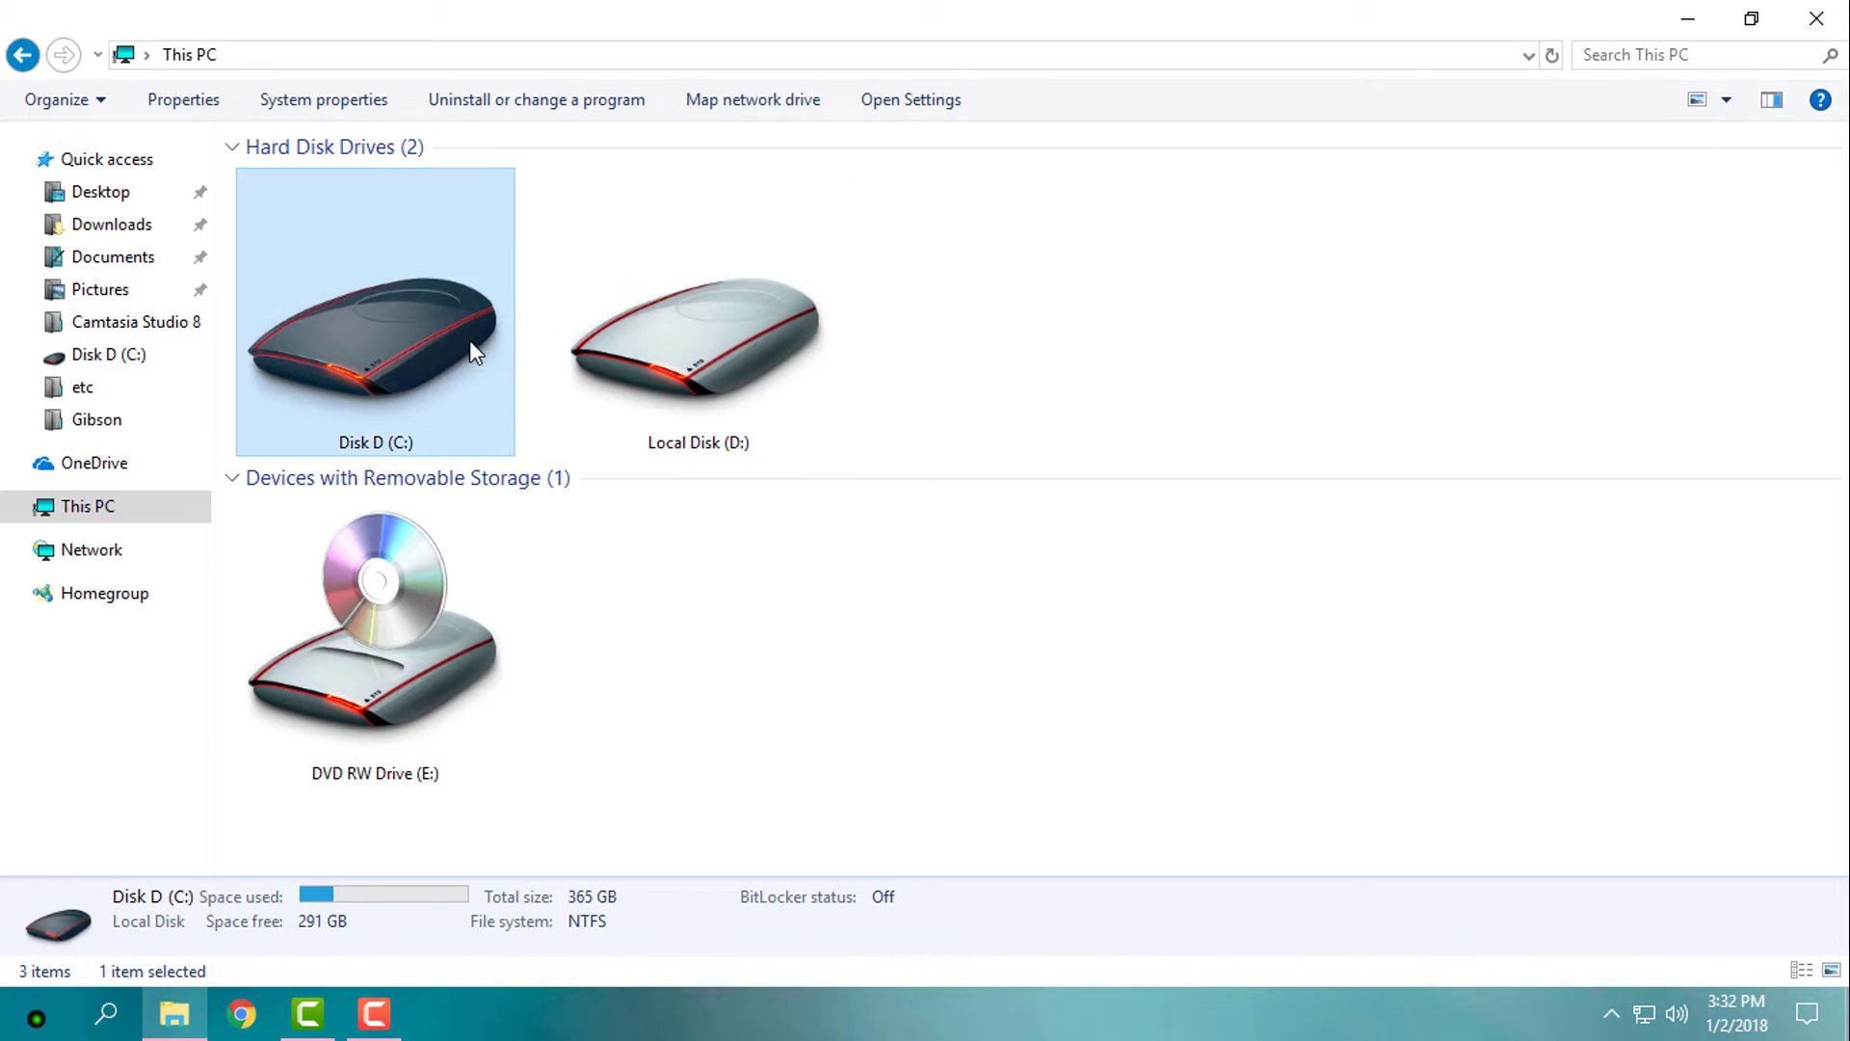
pyautogui.click(678, 380)
pyautogui.click(425, 363)
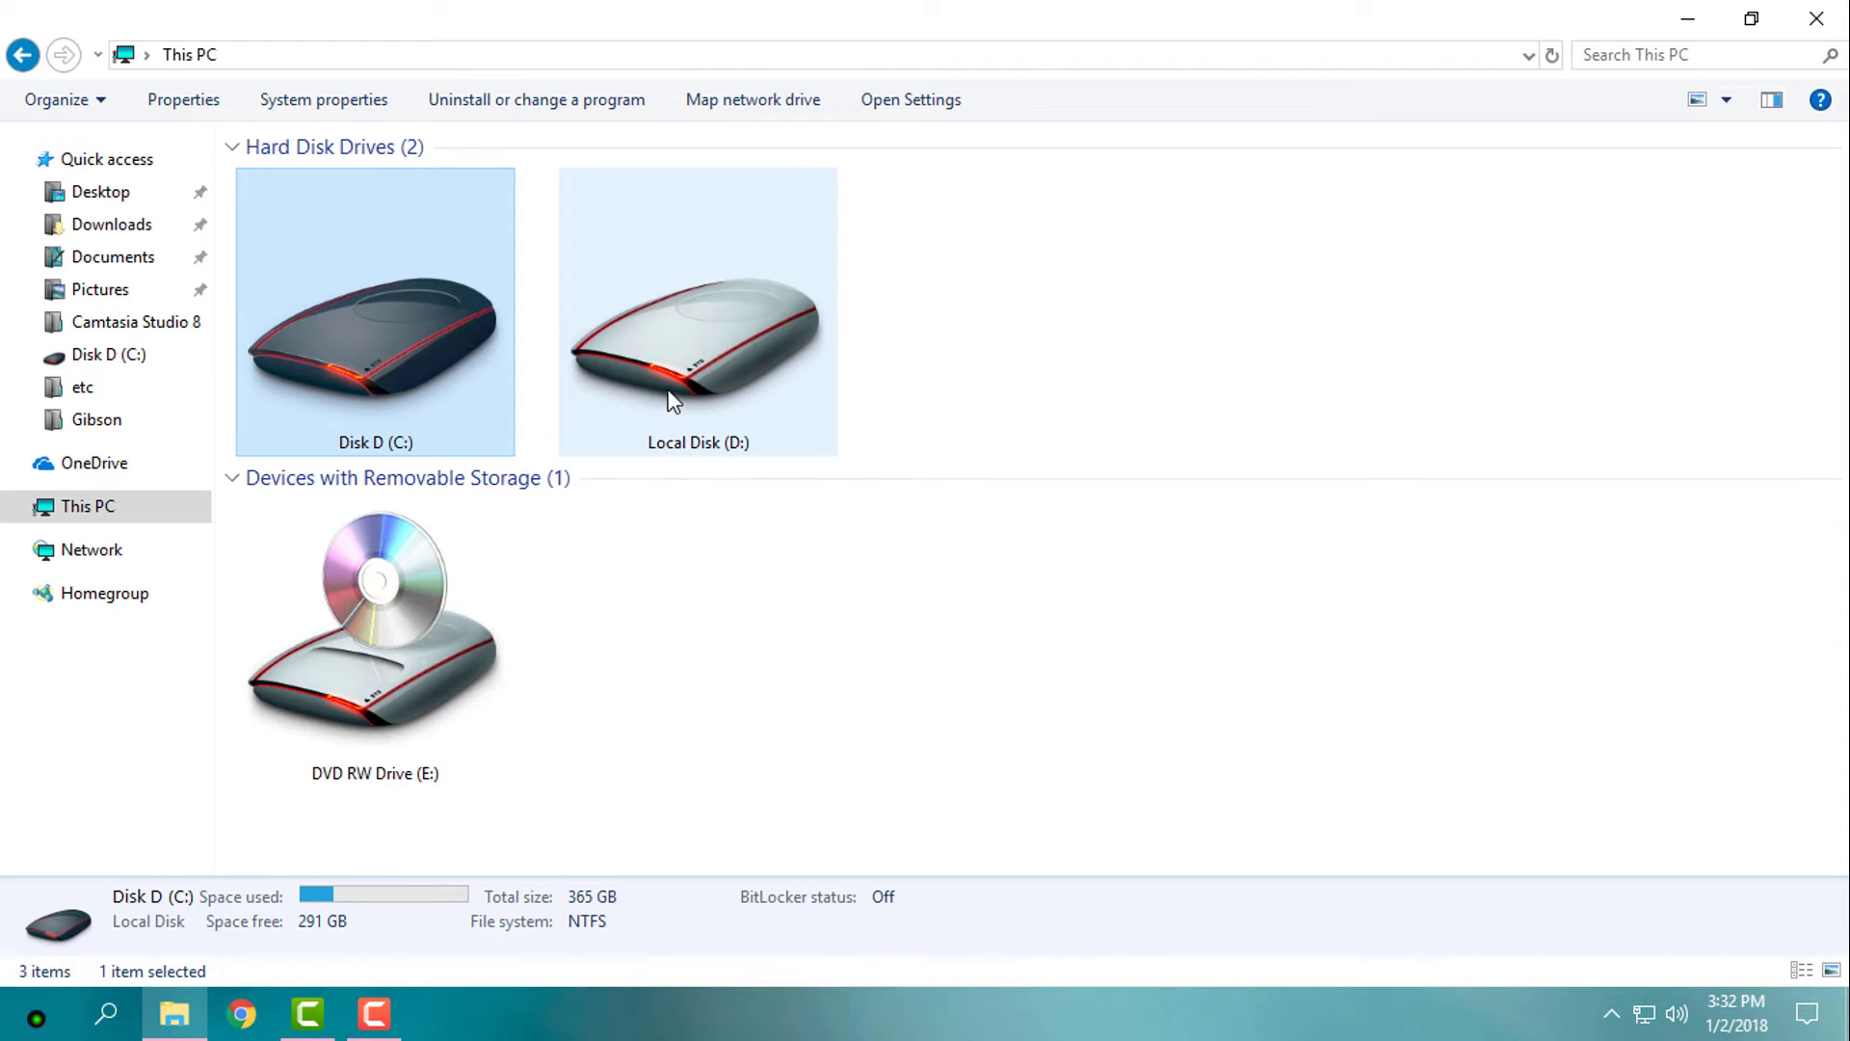
pyautogui.click(652, 391)
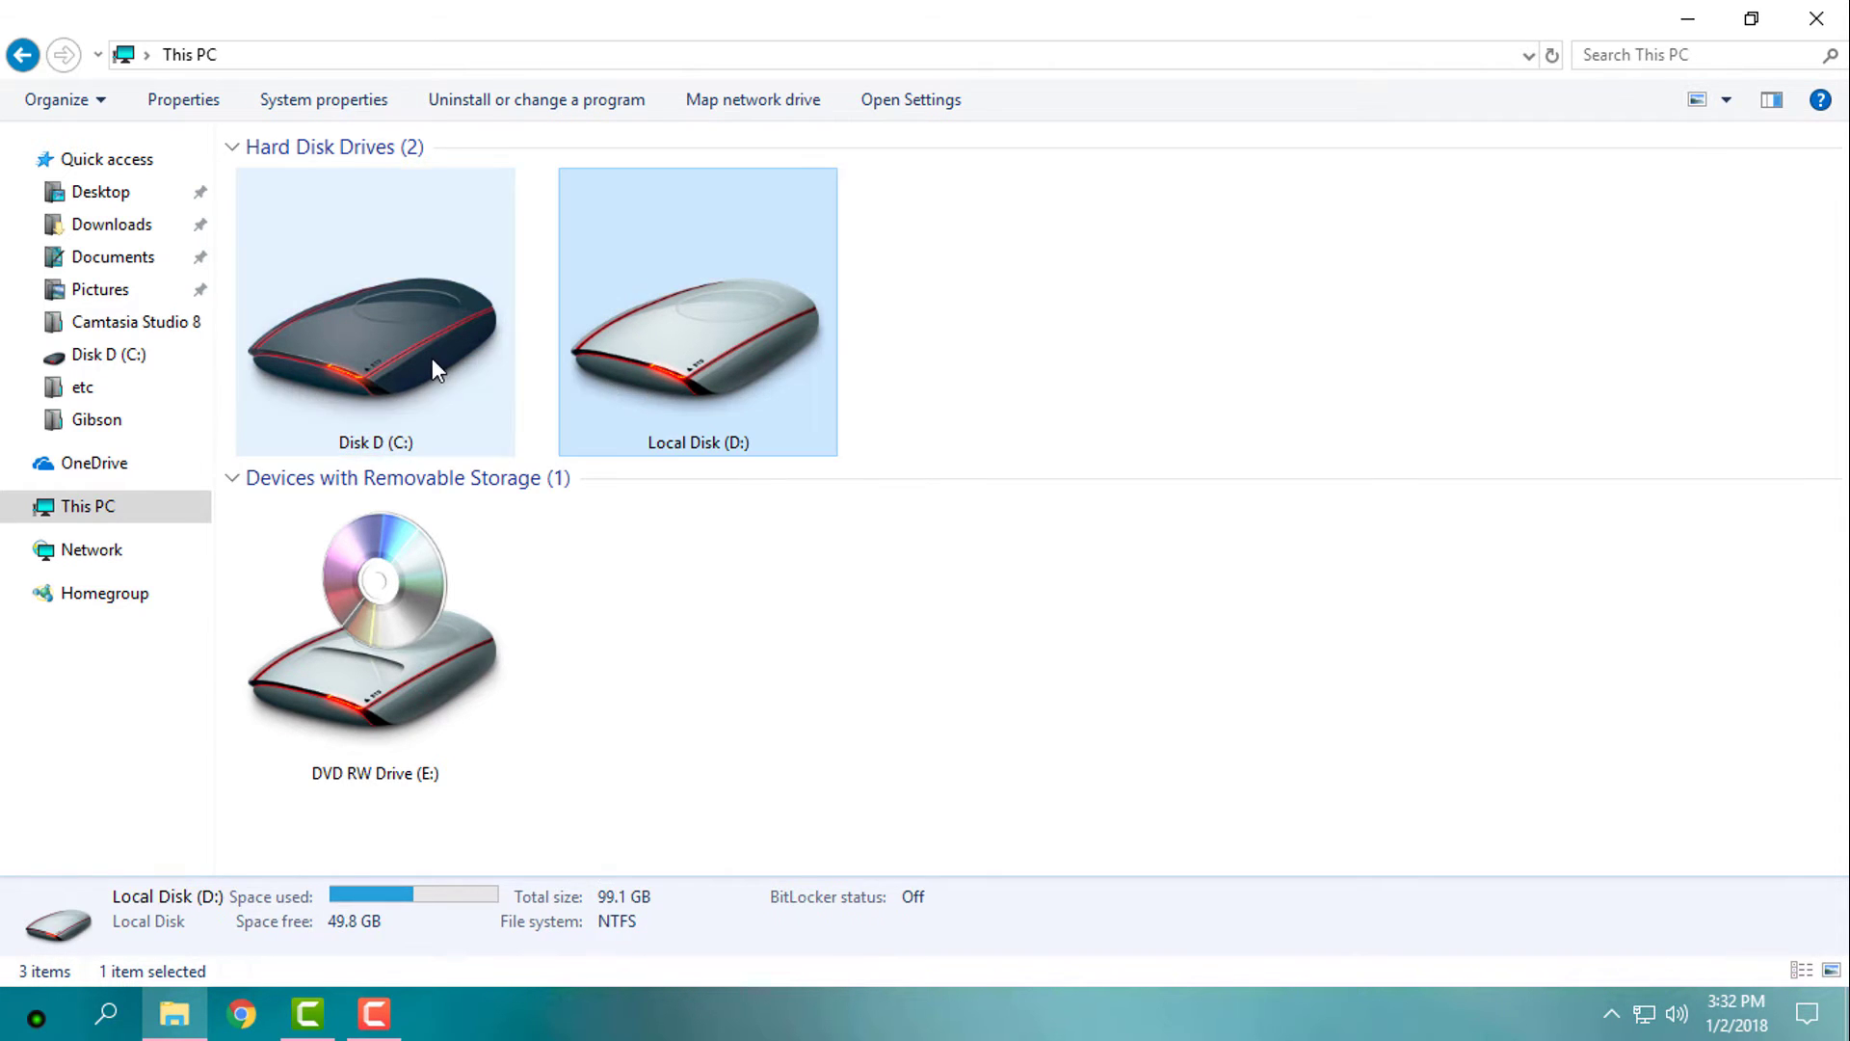
pyautogui.click(443, 353)
pyautogui.click(653, 367)
pyautogui.click(433, 359)
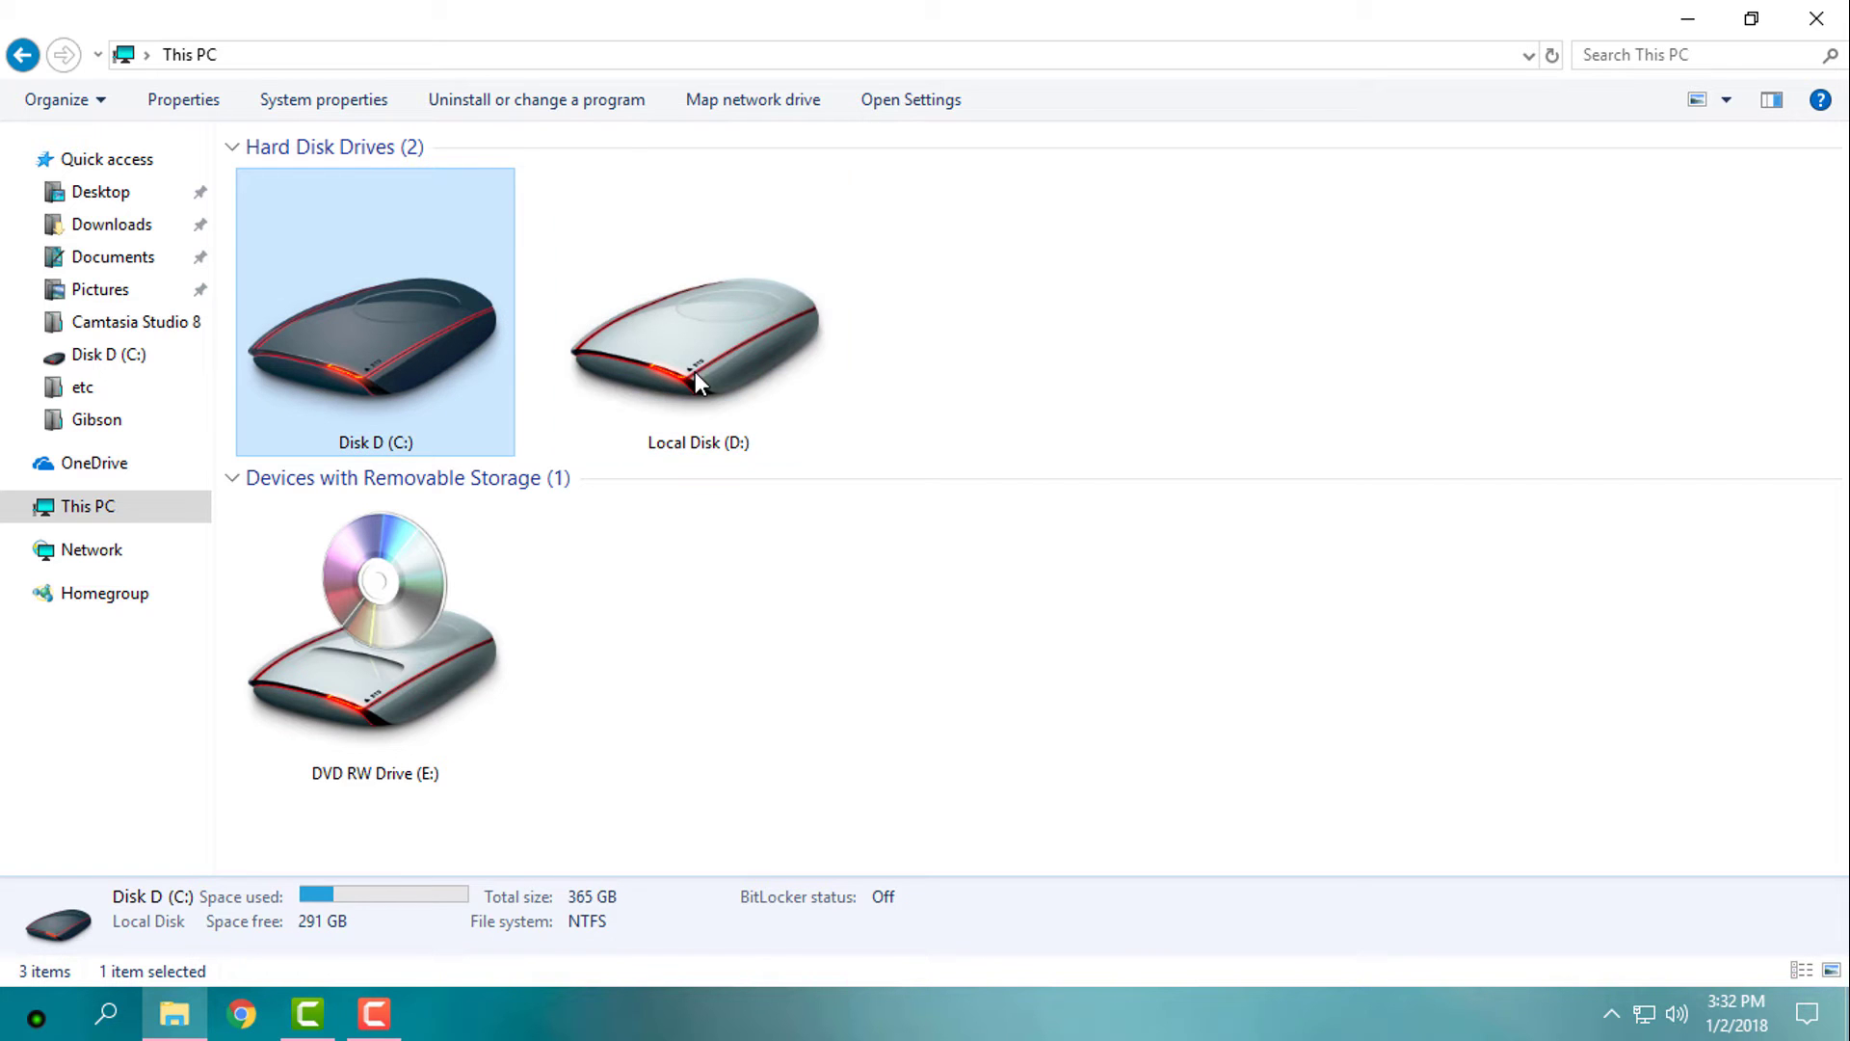
pyautogui.click(719, 371)
pyautogui.click(429, 362)
pyautogui.click(652, 357)
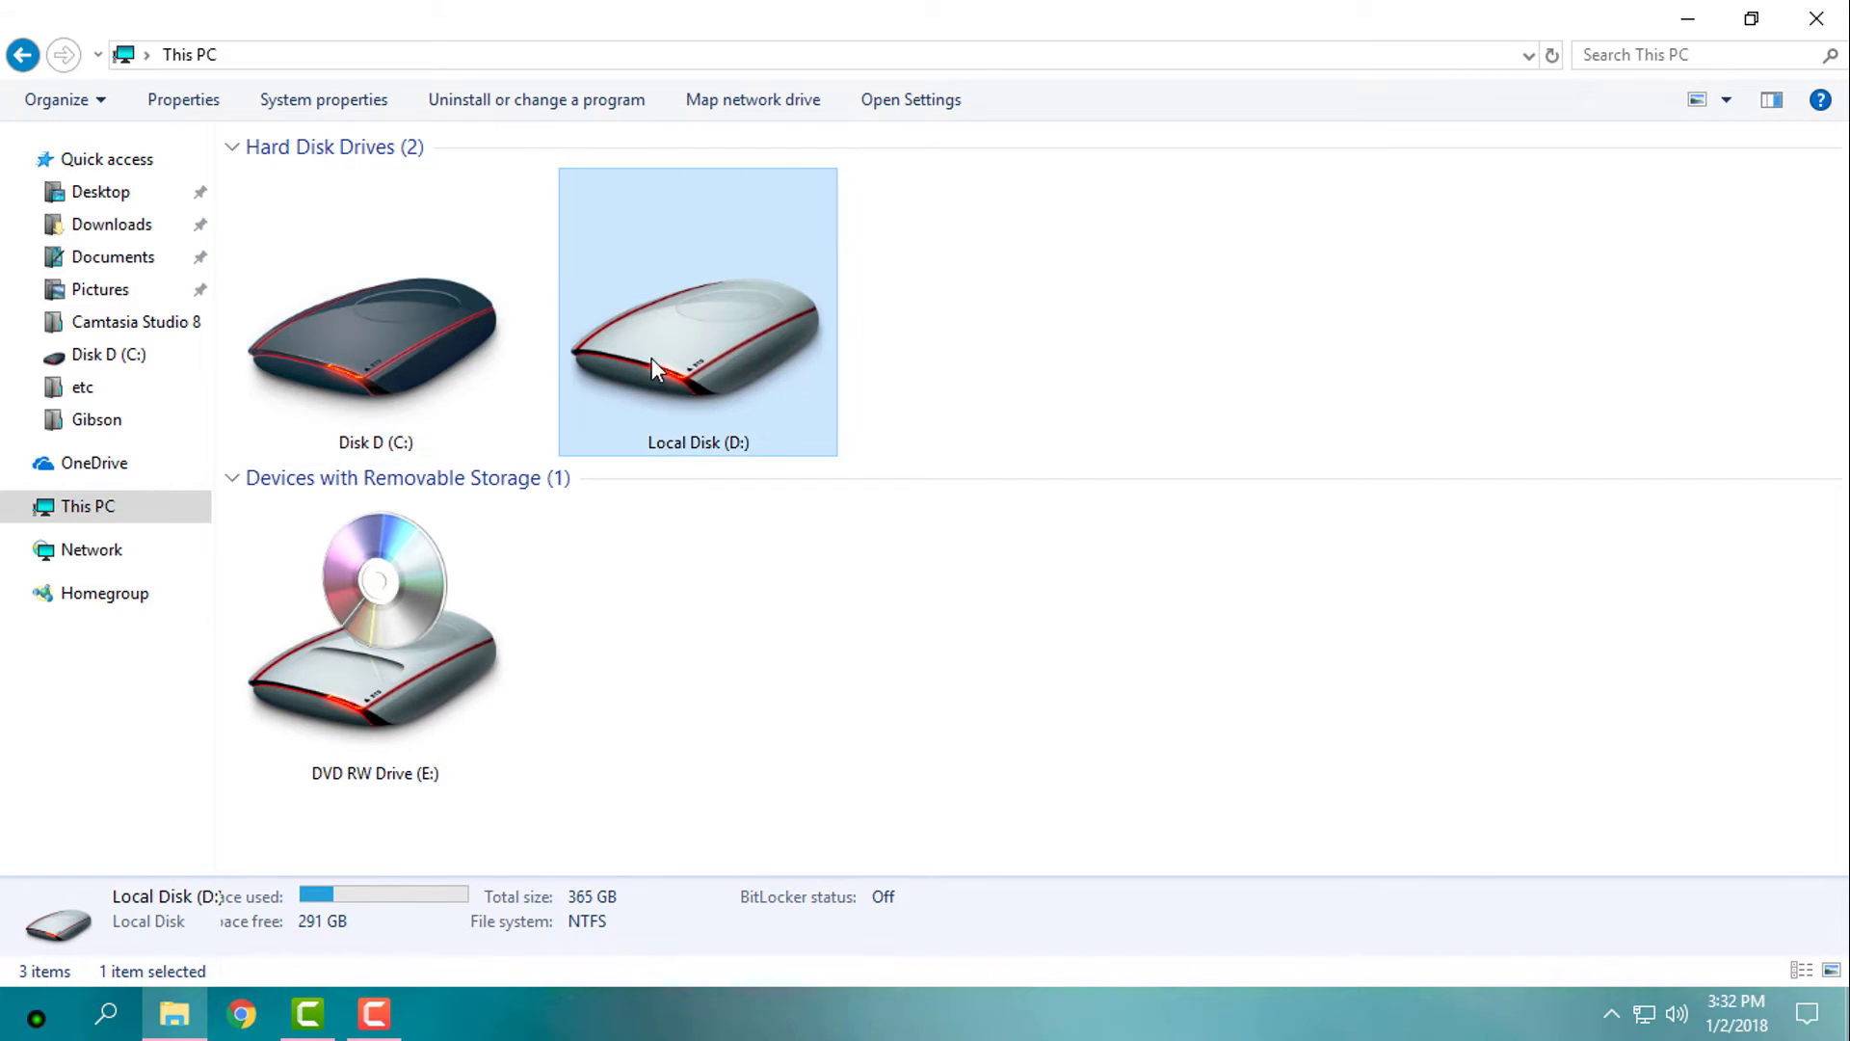
pyautogui.click(390, 362)
# Paste the toc-red files into C:\Windows\Resources\Themes, granting administrator permission.
pyautogui.doubleClick(390, 362)
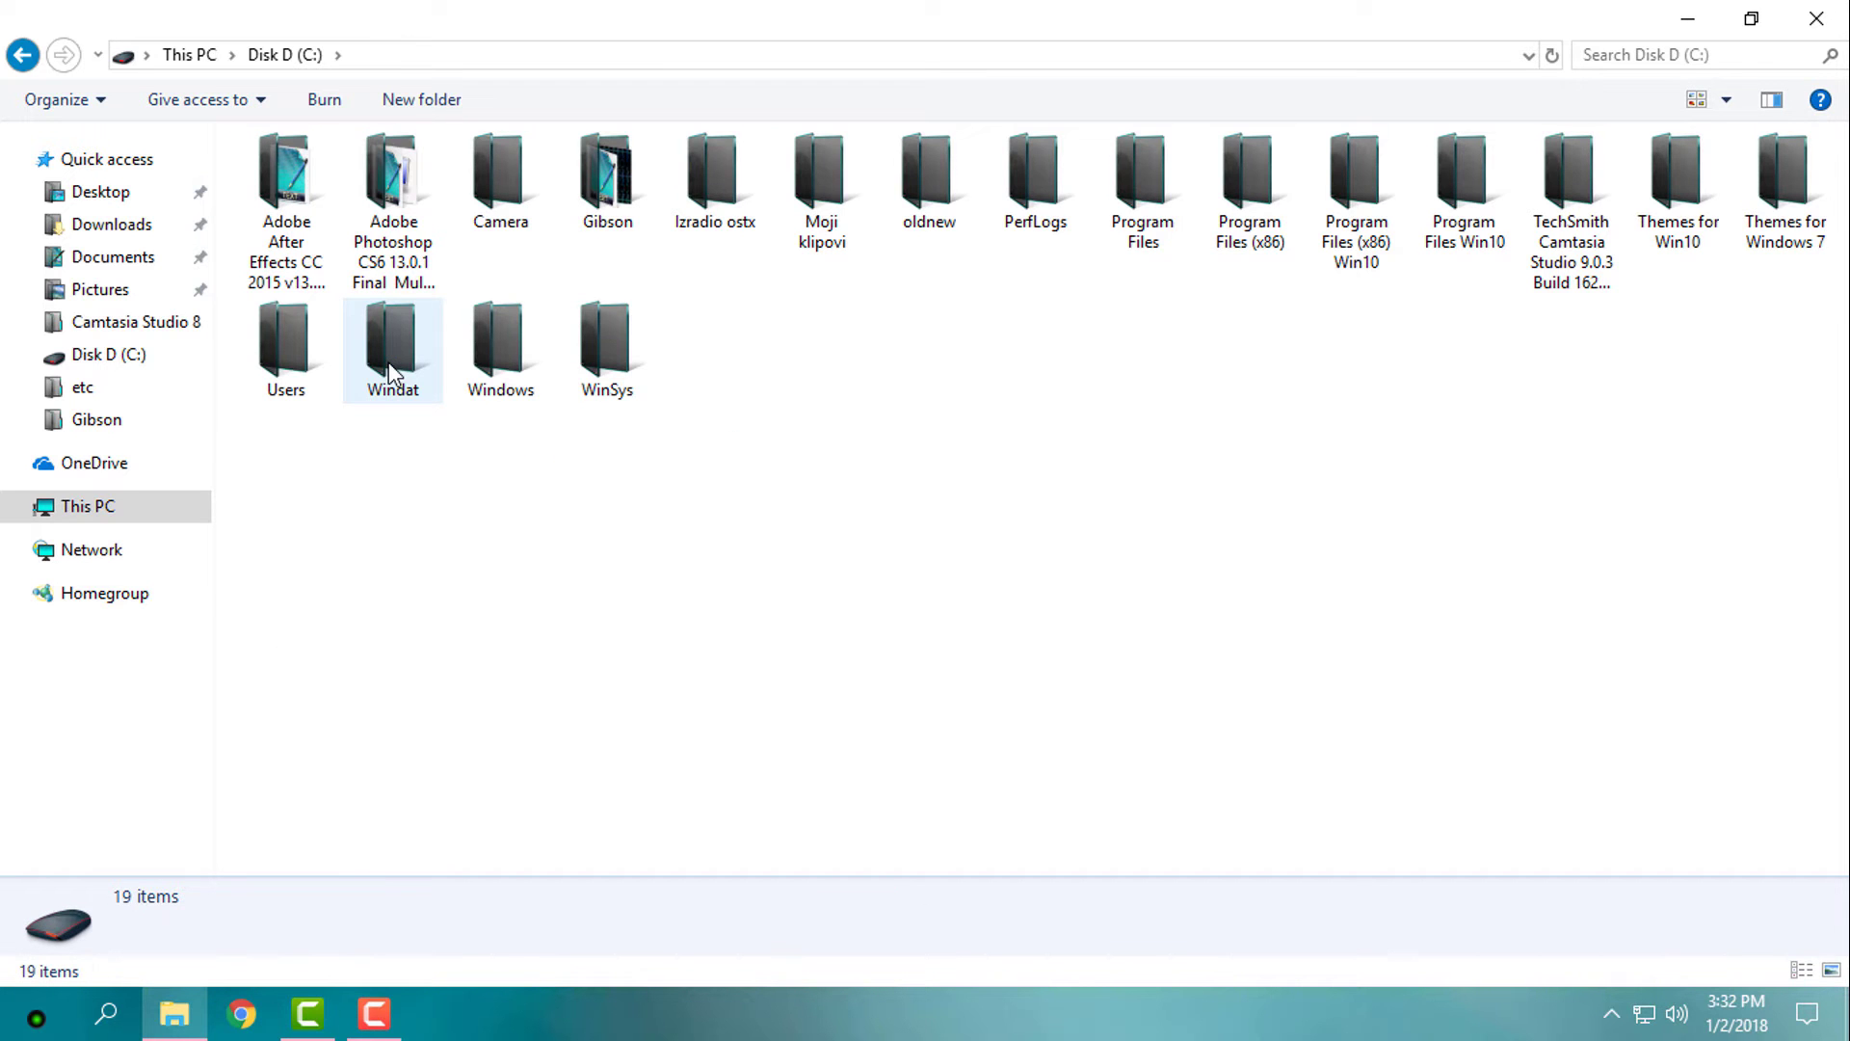
pyautogui.doubleClick(505, 361)
pyautogui.scroll(-14, 414, 318)
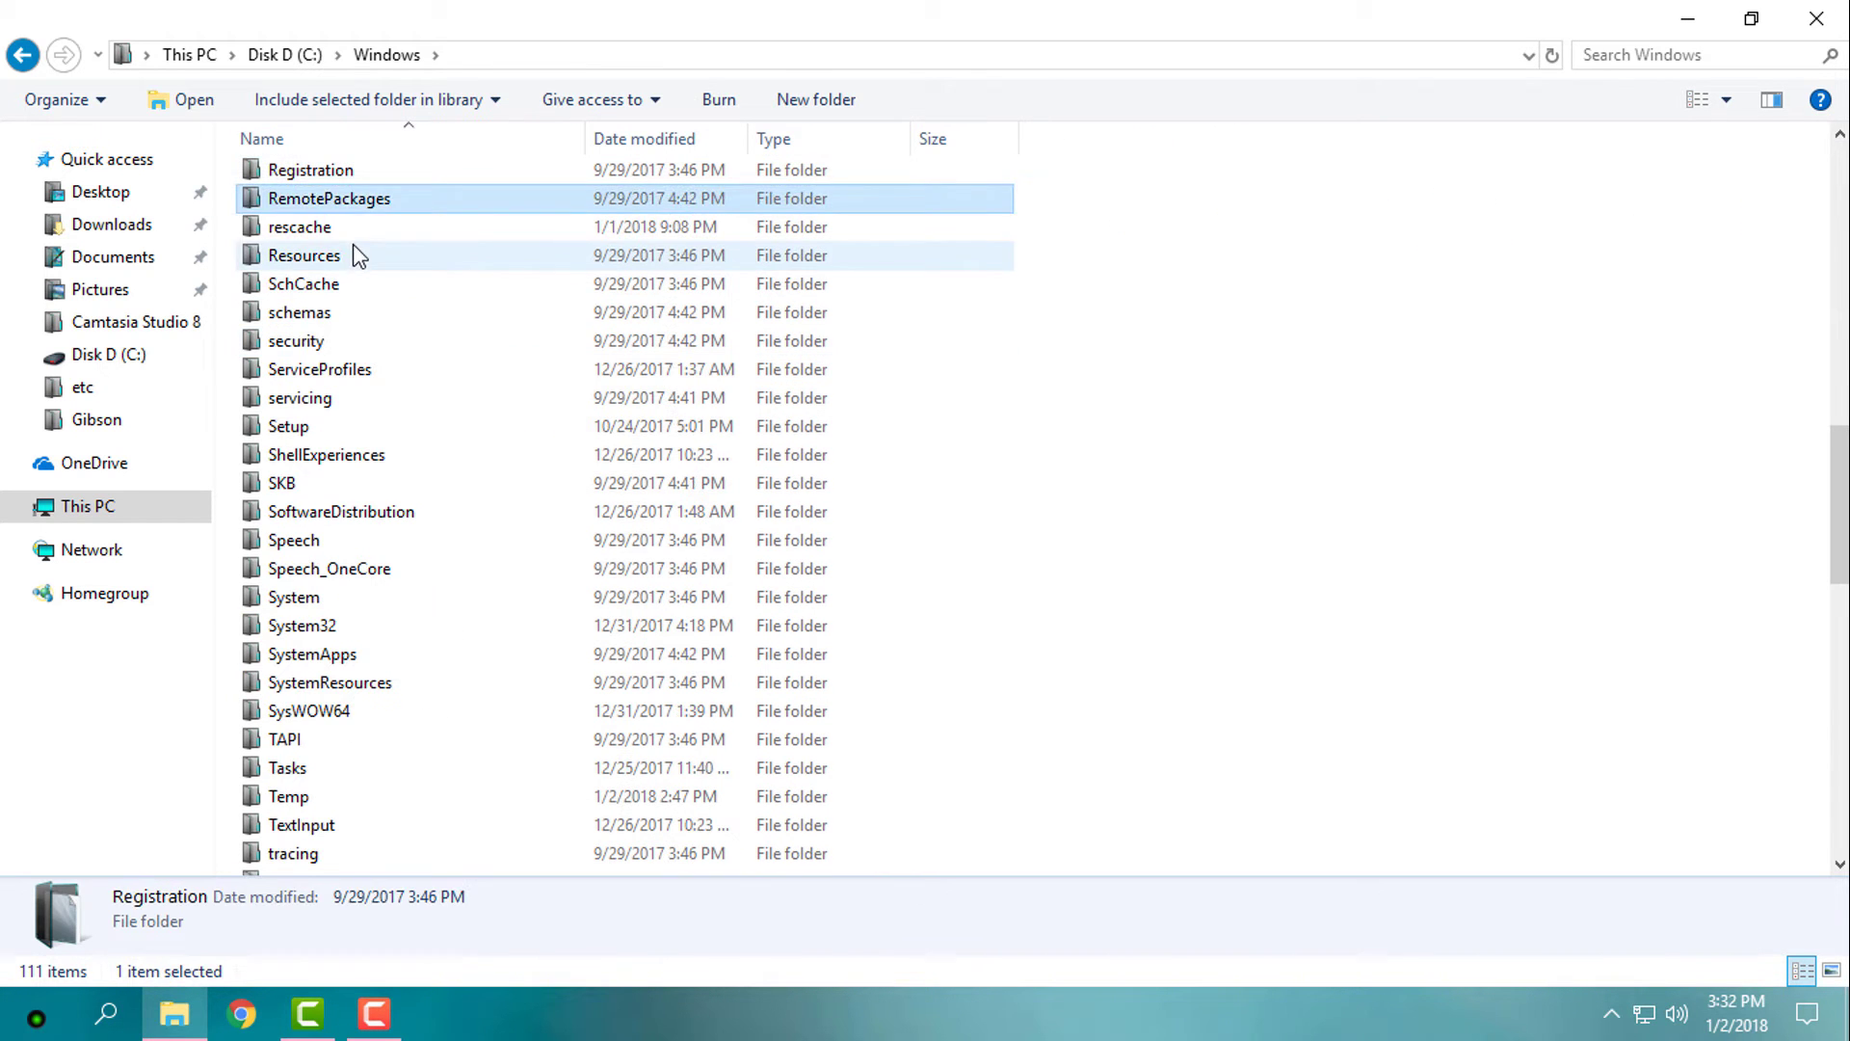
pyautogui.doubleClick(350, 252)
pyautogui.doubleClick(343, 243)
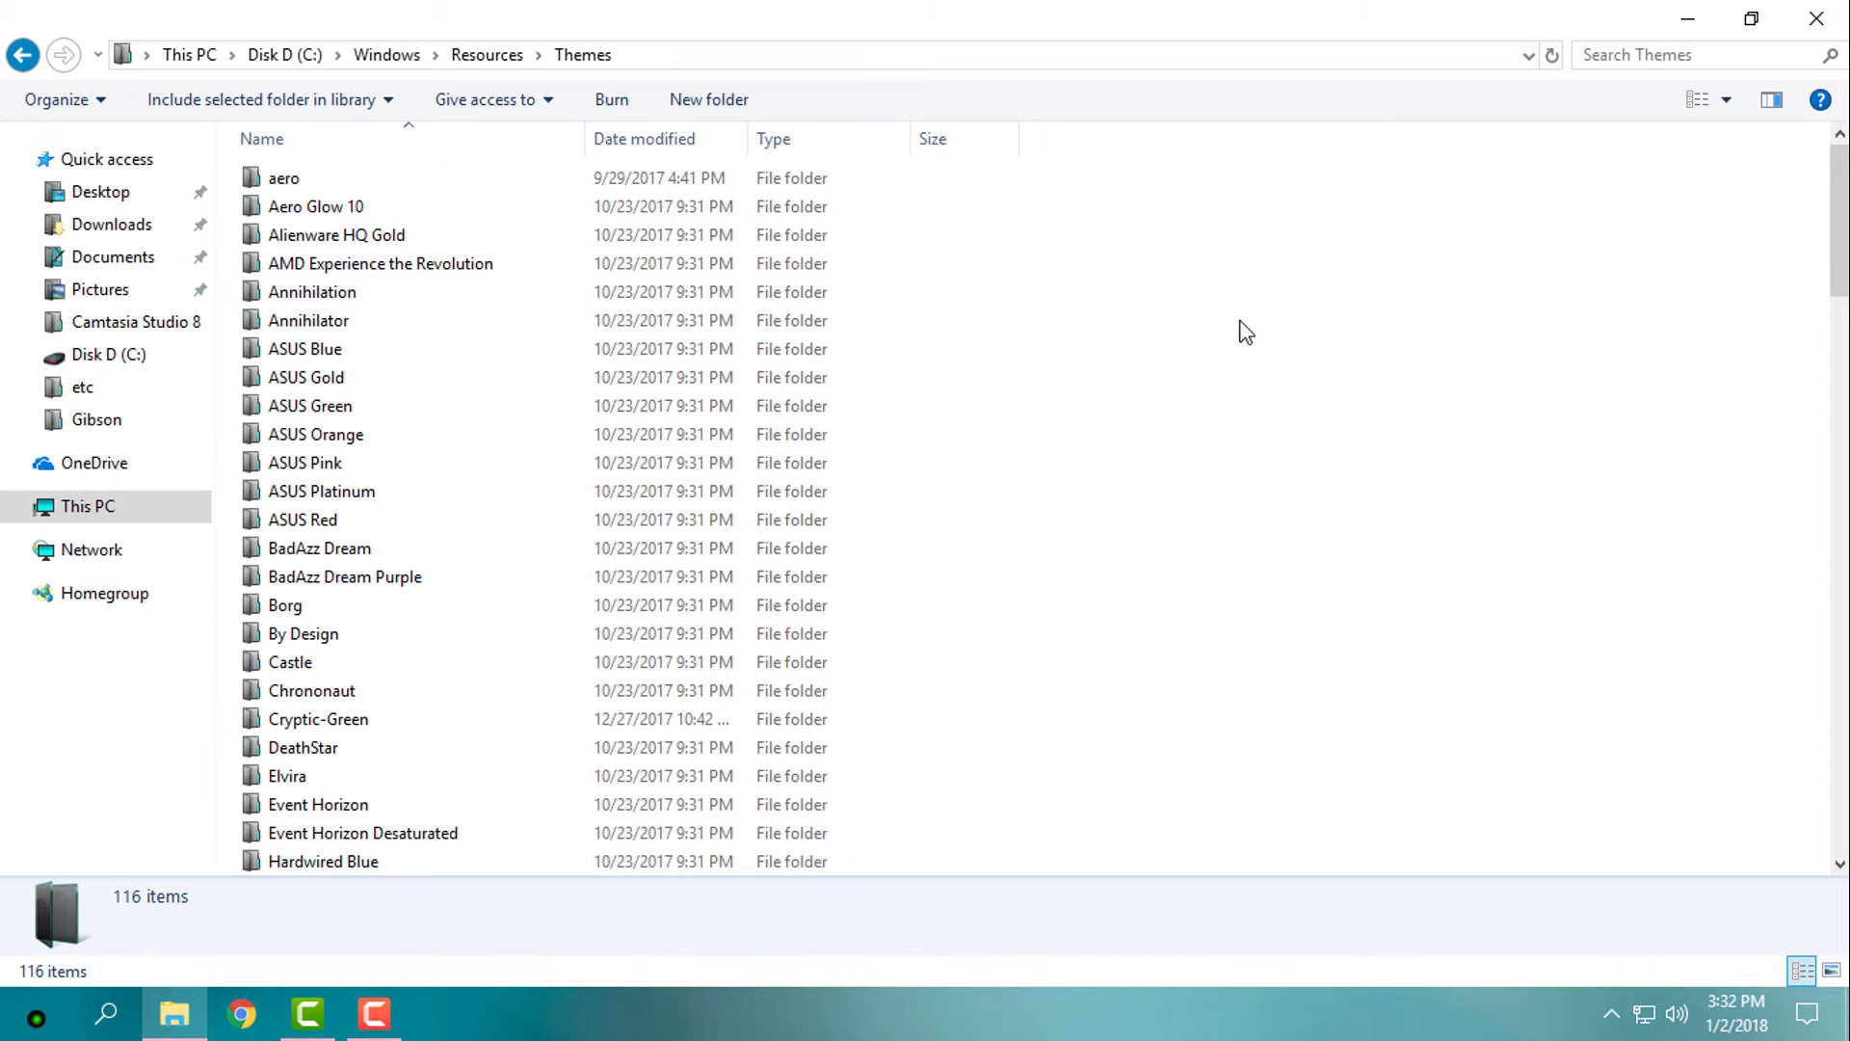
pyautogui.rightClick(1239, 329)
pyautogui.click(1292, 537)
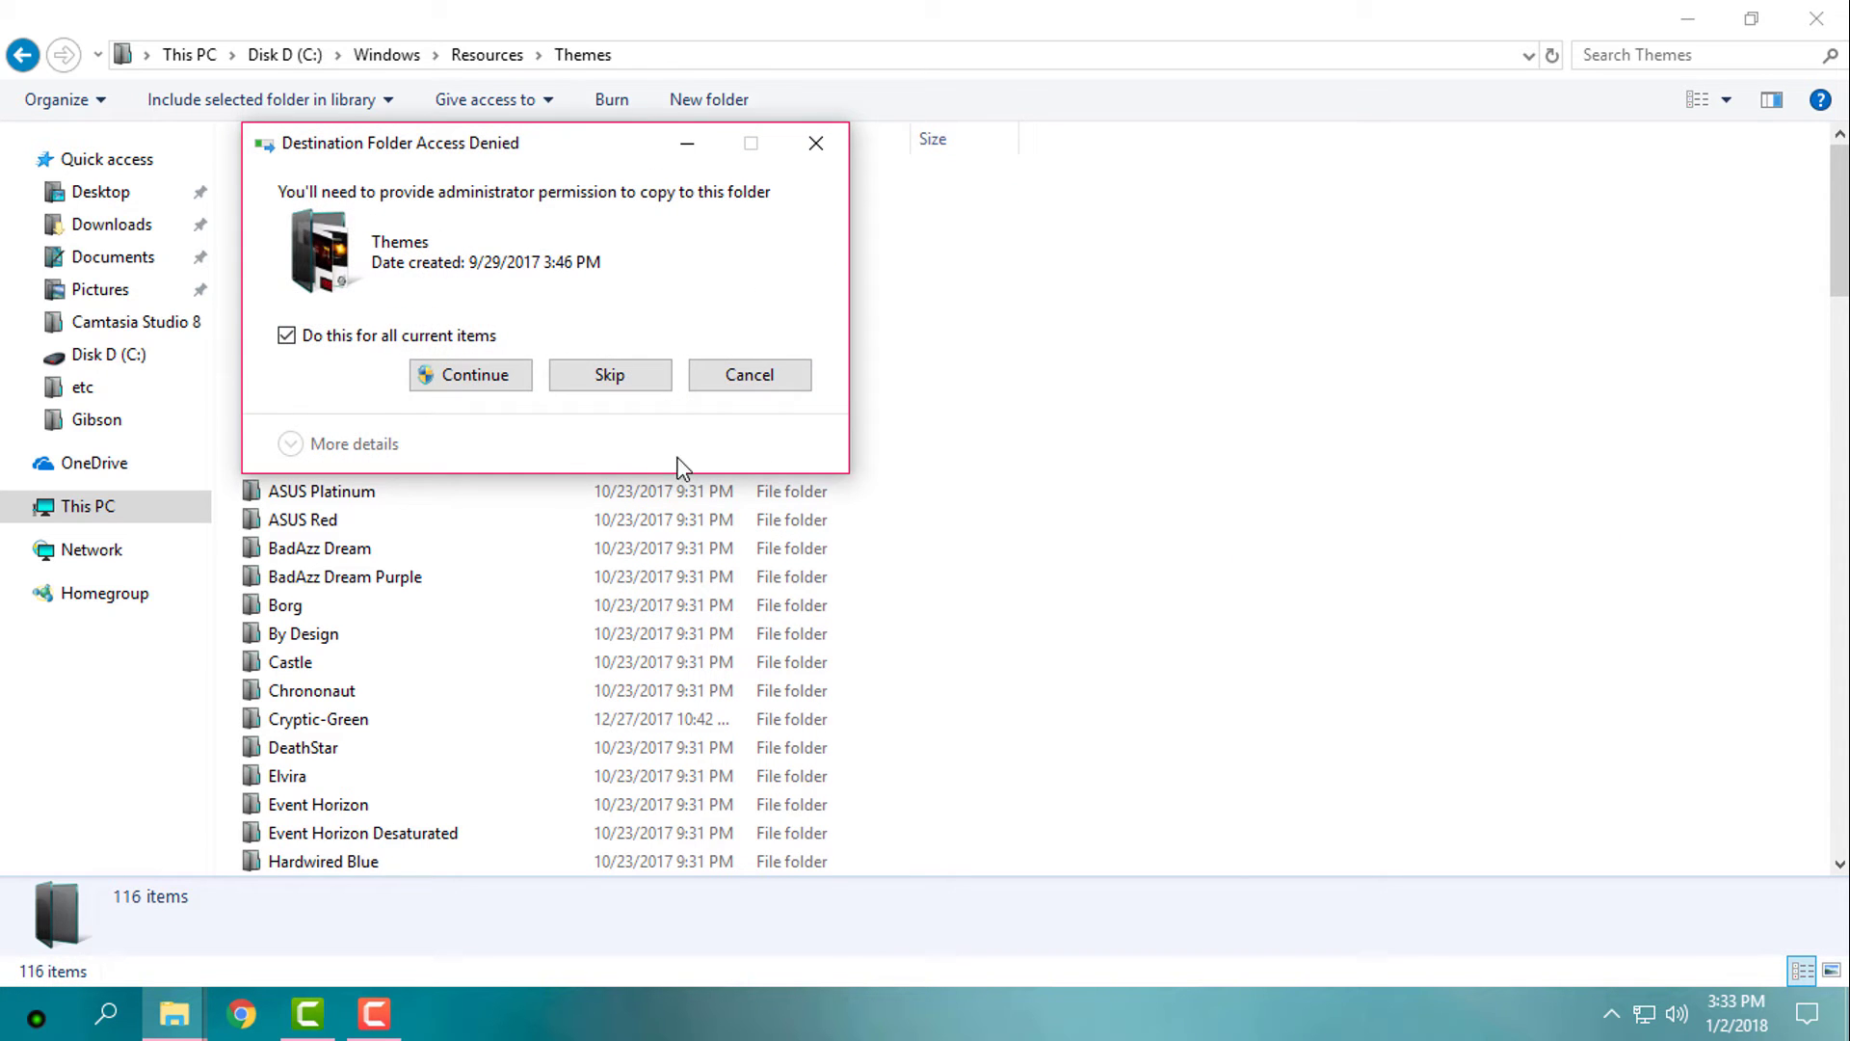
pyautogui.click(470, 383)
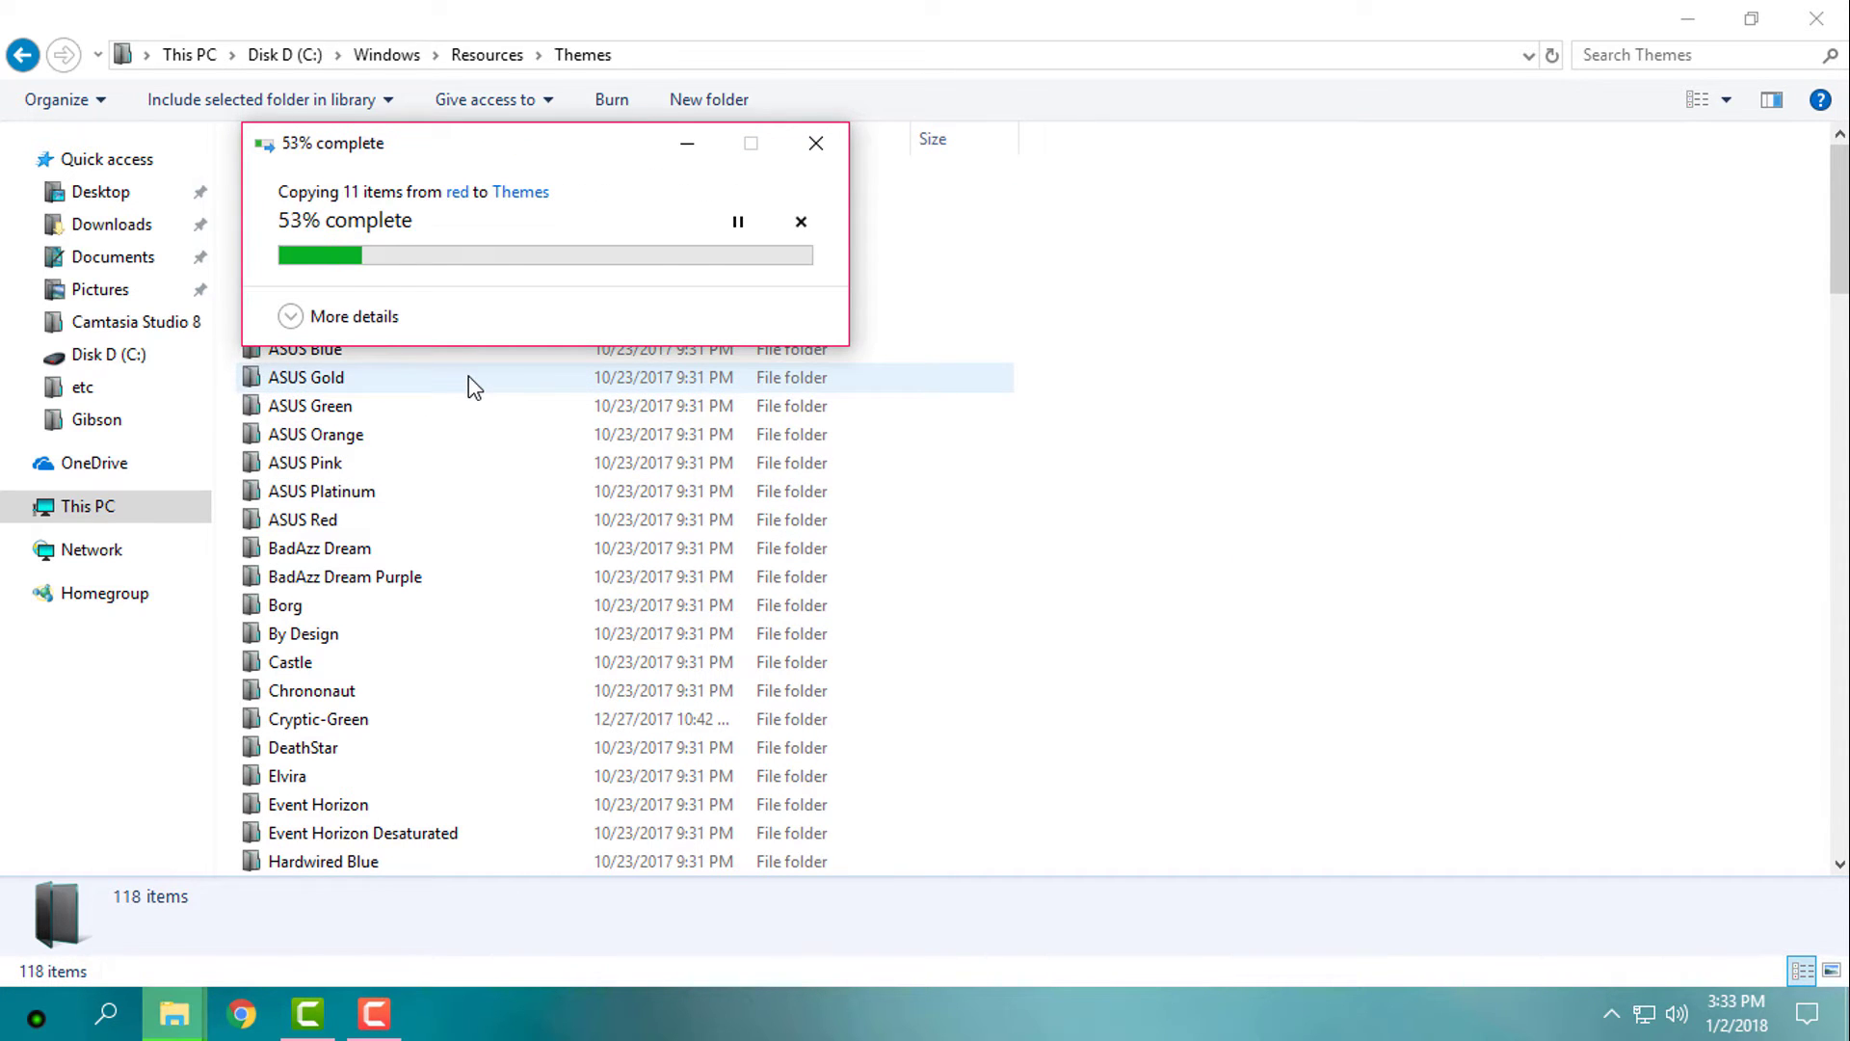
# Close Explorer, reopen toc-rs2 to check the red folder, then close it.
pyautogui.click(1816, 19)
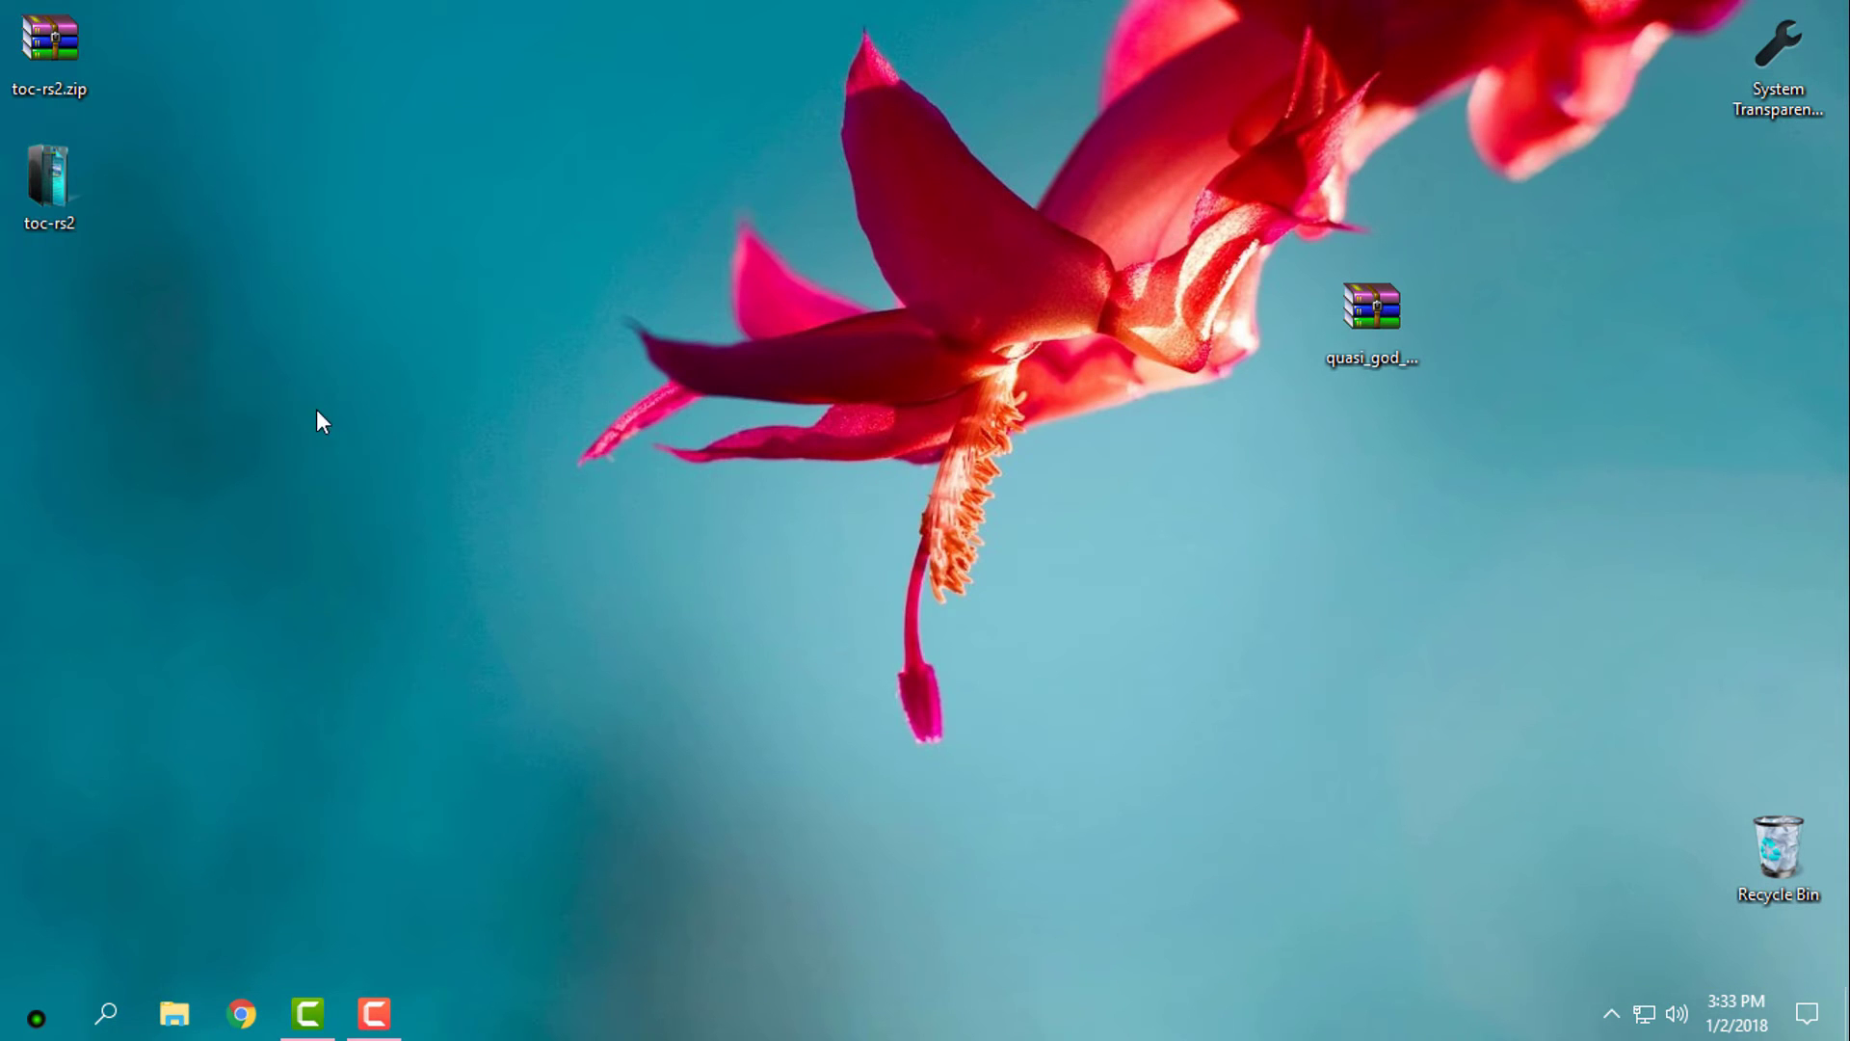
pyautogui.doubleClick(60, 206)
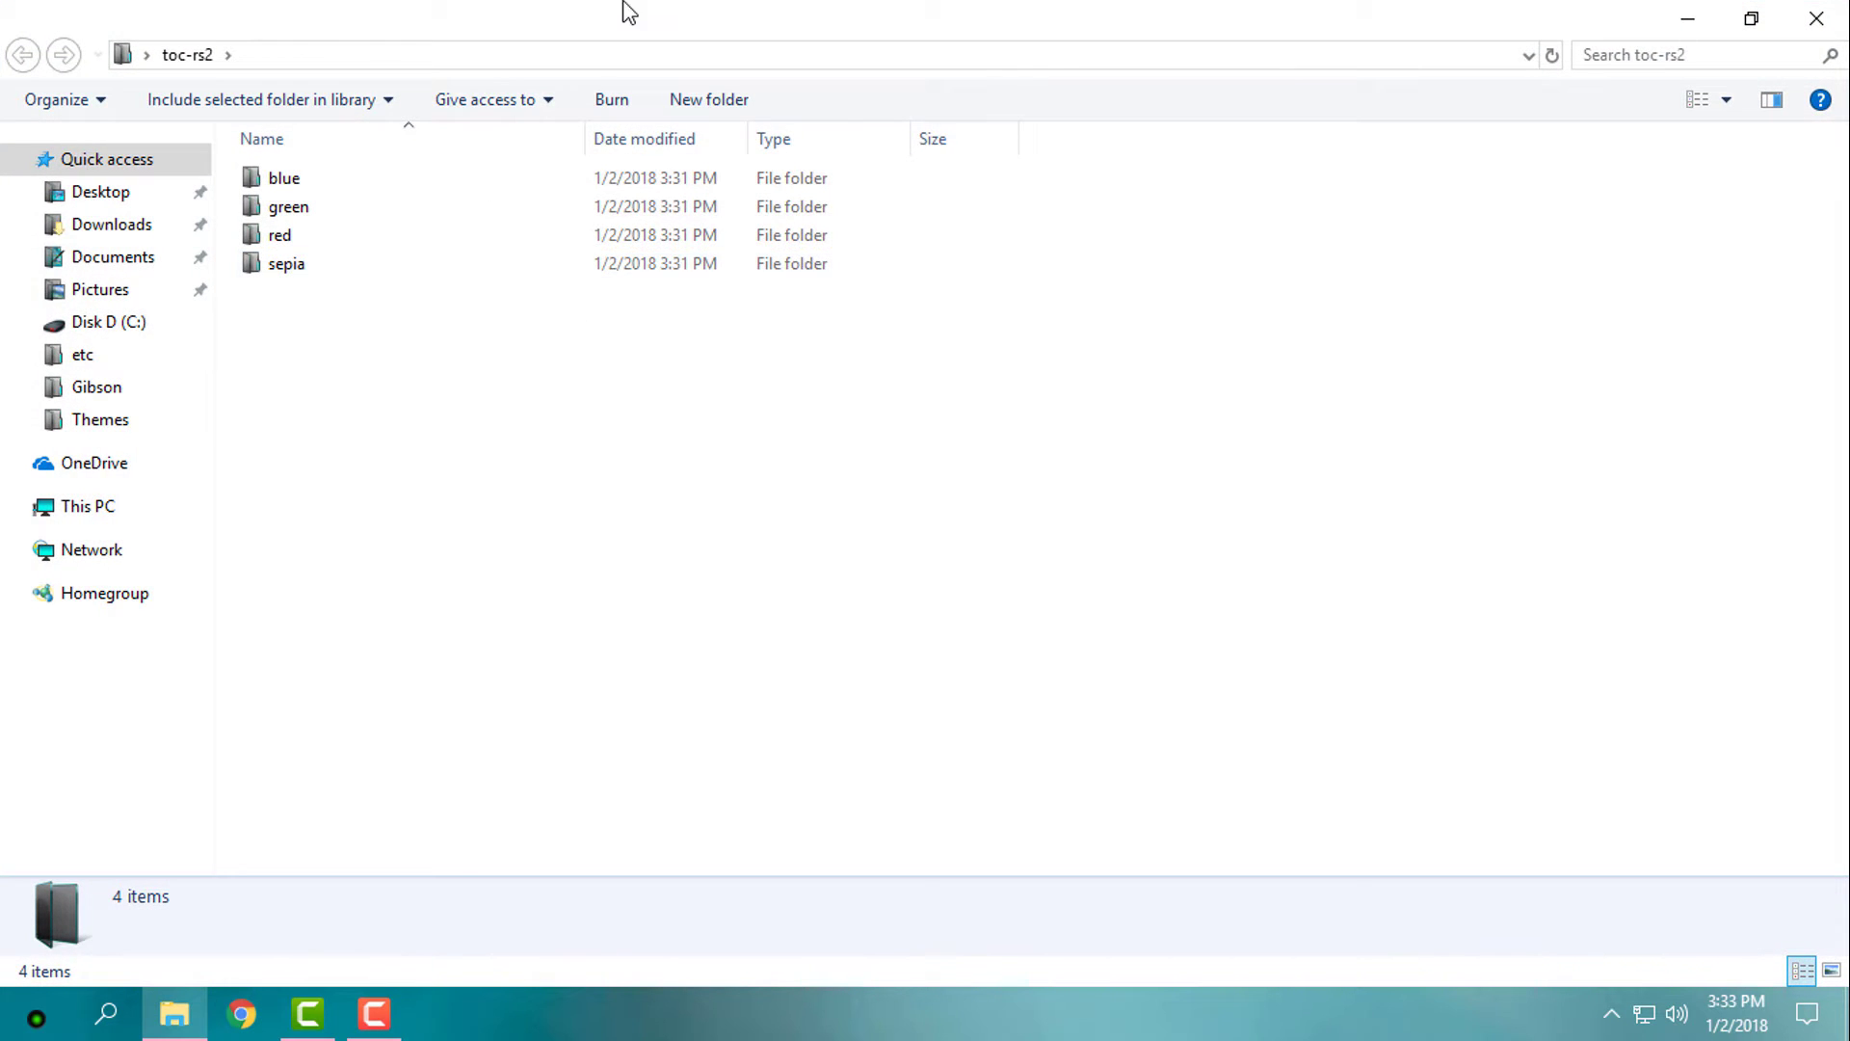
pyautogui.moveTo(624, 8); pyautogui.dragTo(668, 120)
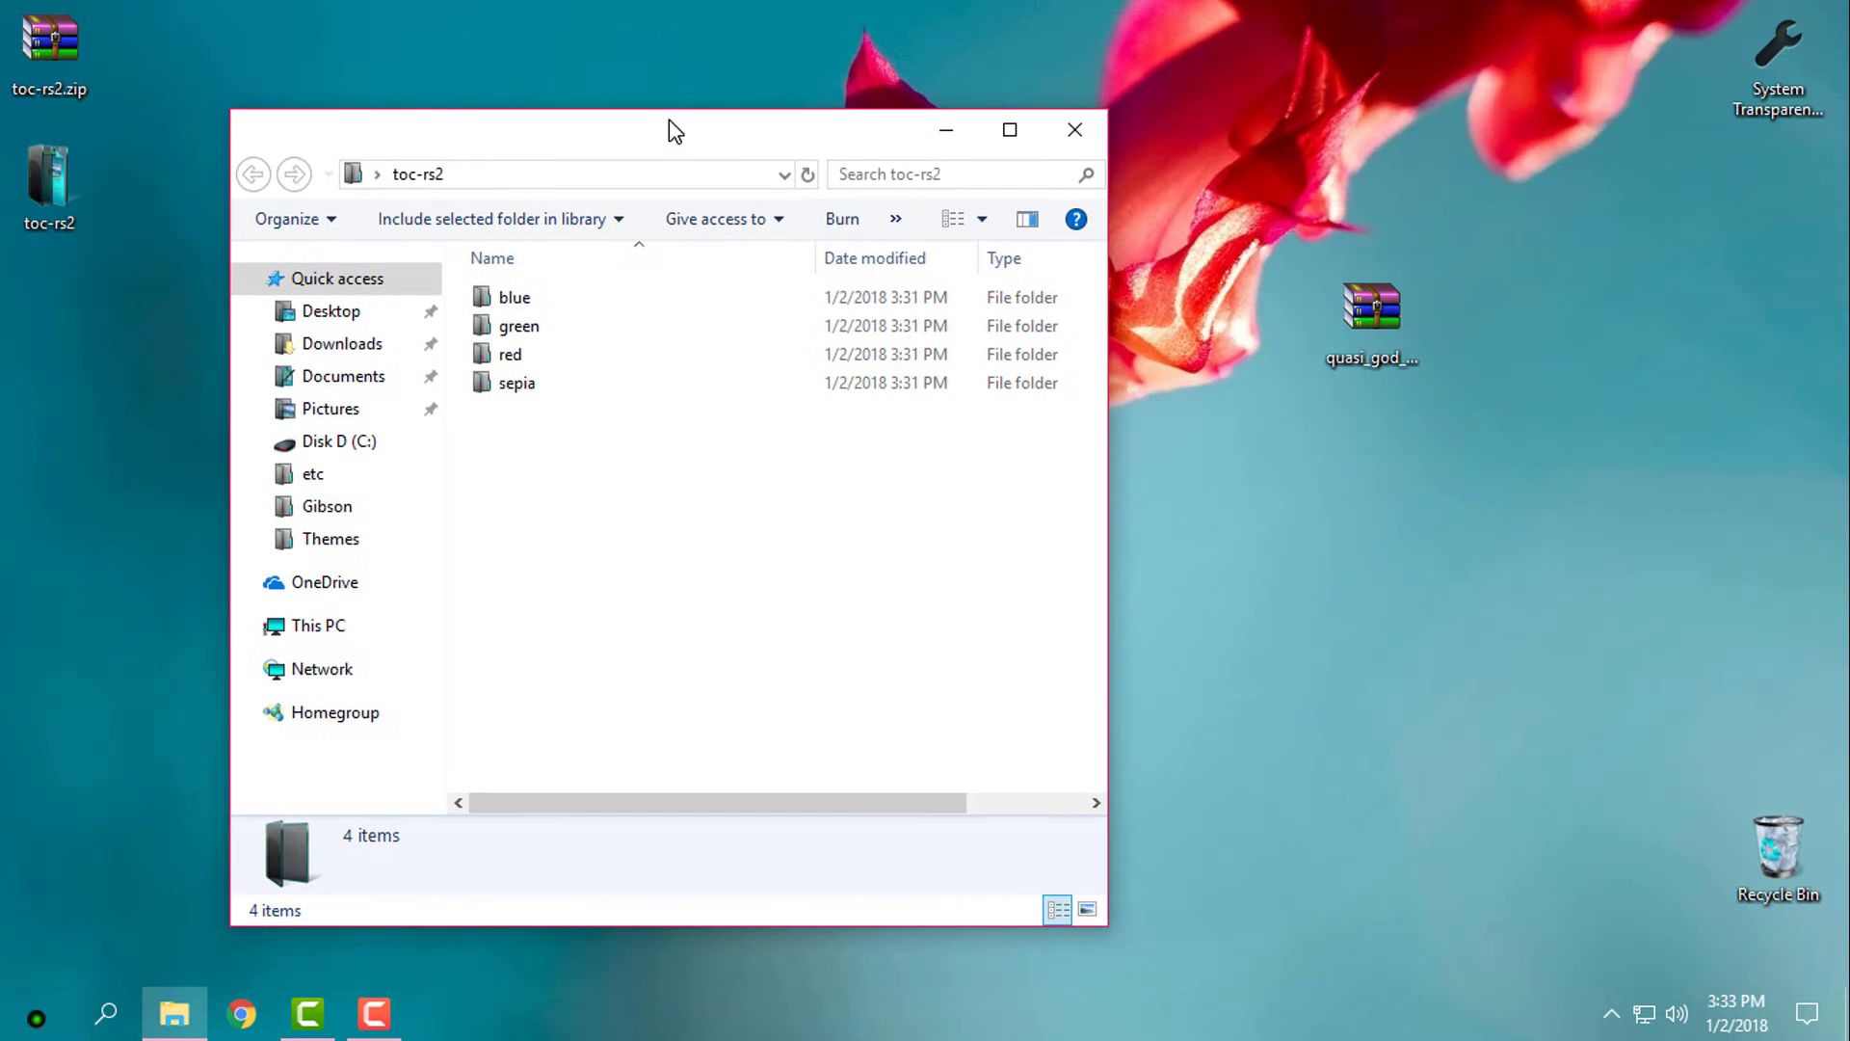
pyautogui.click(540, 360)
pyautogui.click(1098, 128)
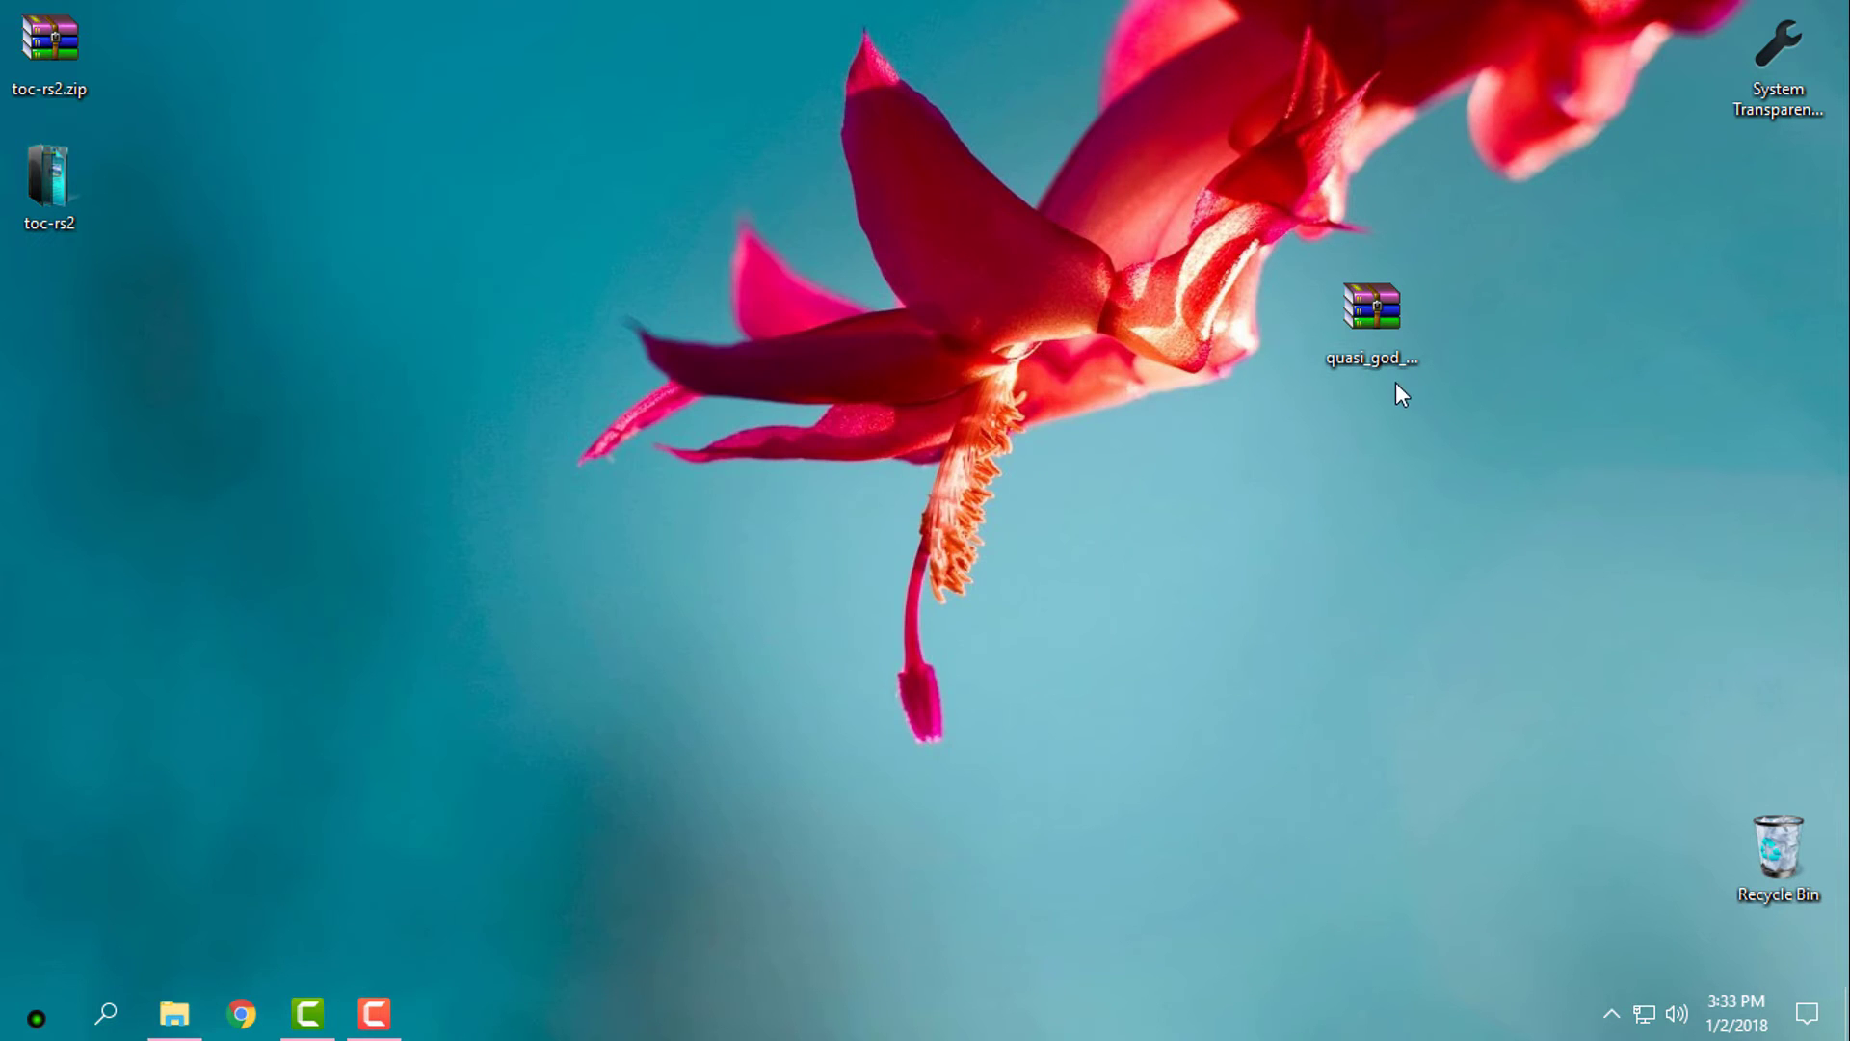
# Open Personalization from the desktop and browse the Themes page for A Touch of Color-red.
pyautogui.rightClick(906, 397)
pyautogui.click(951, 749)
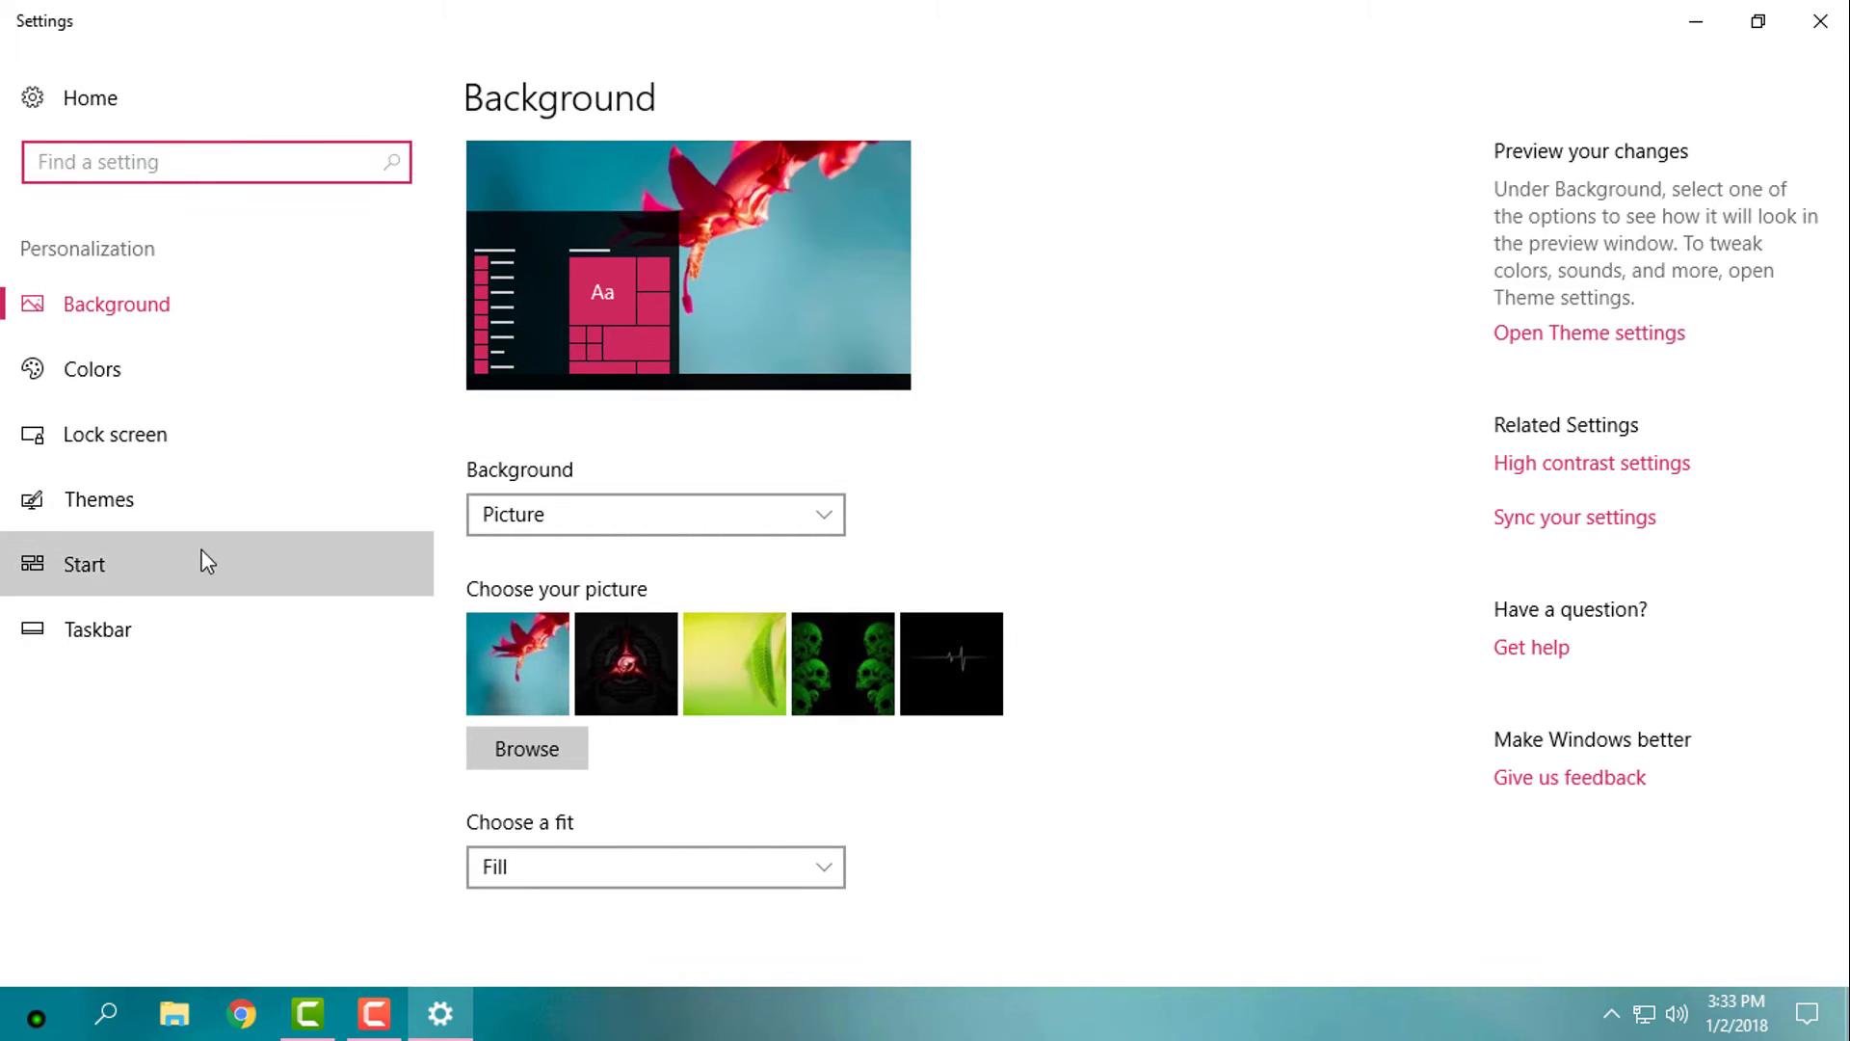
pyautogui.click(199, 557)
pyautogui.click(185, 525)
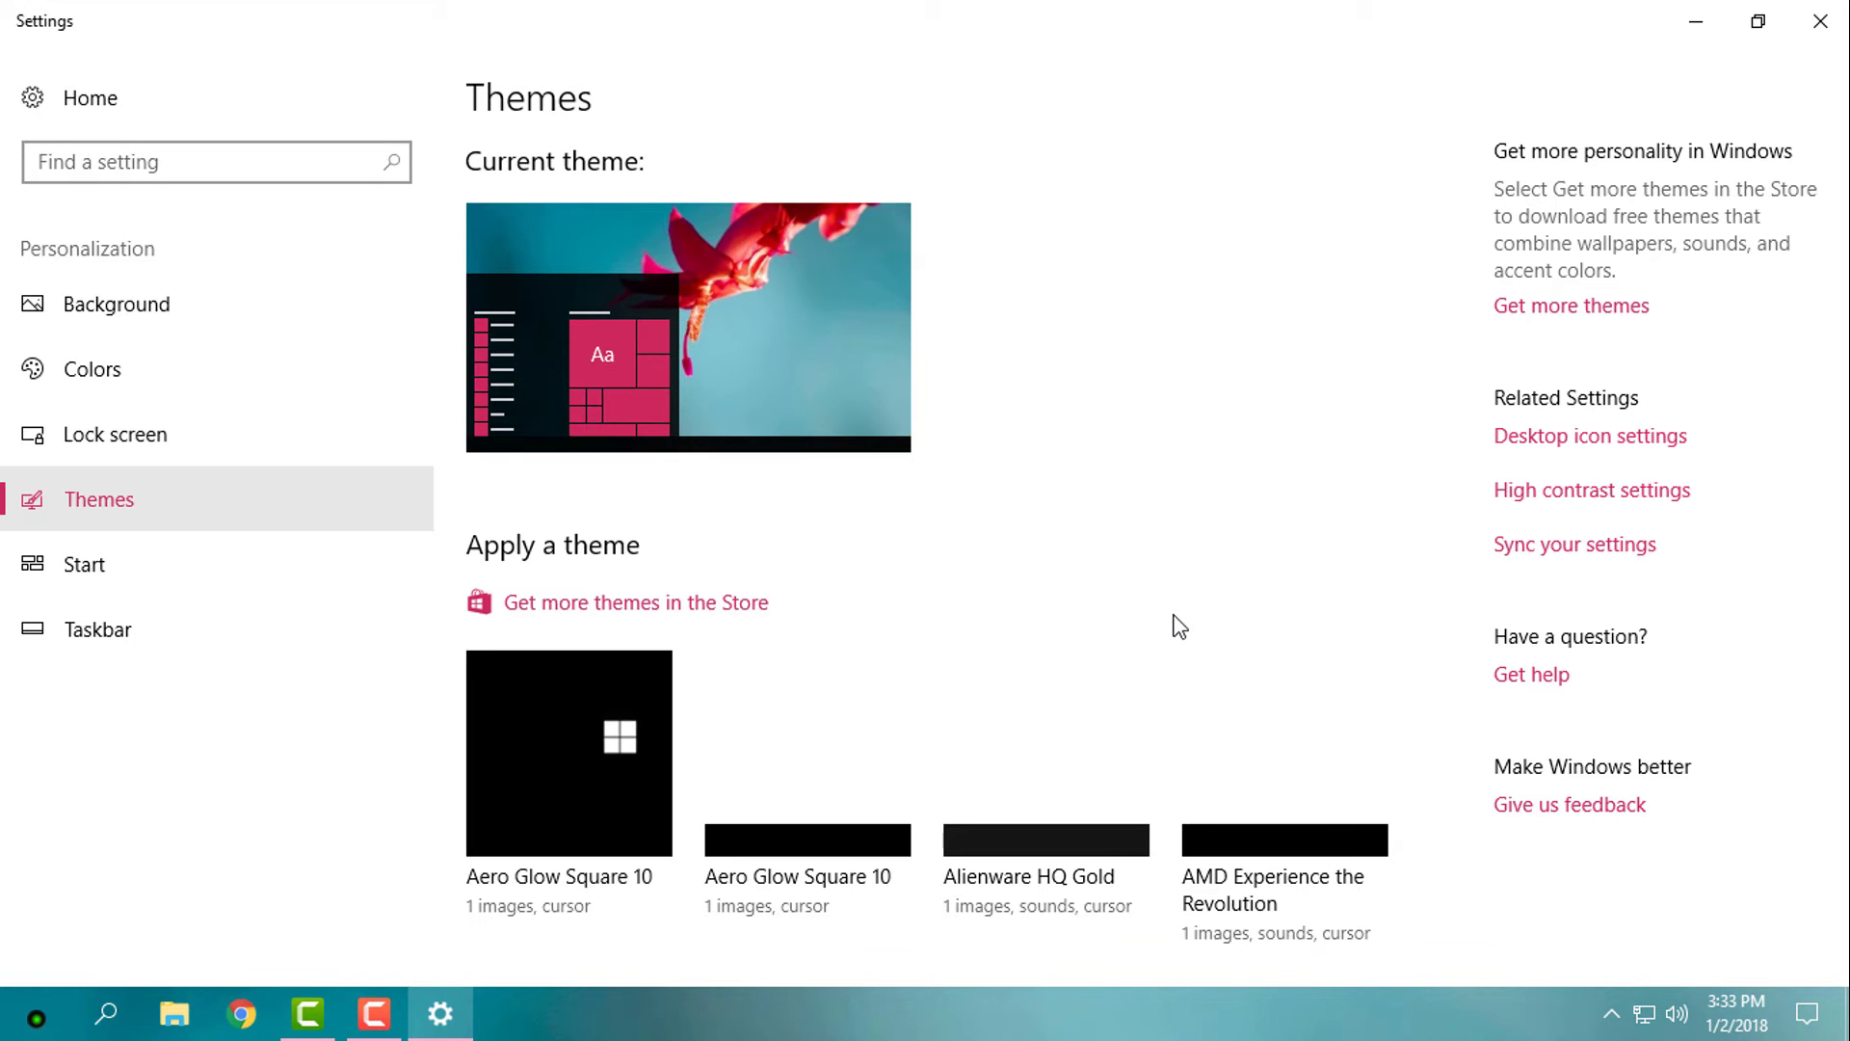
pyautogui.scroll(-10, 1128, 622)
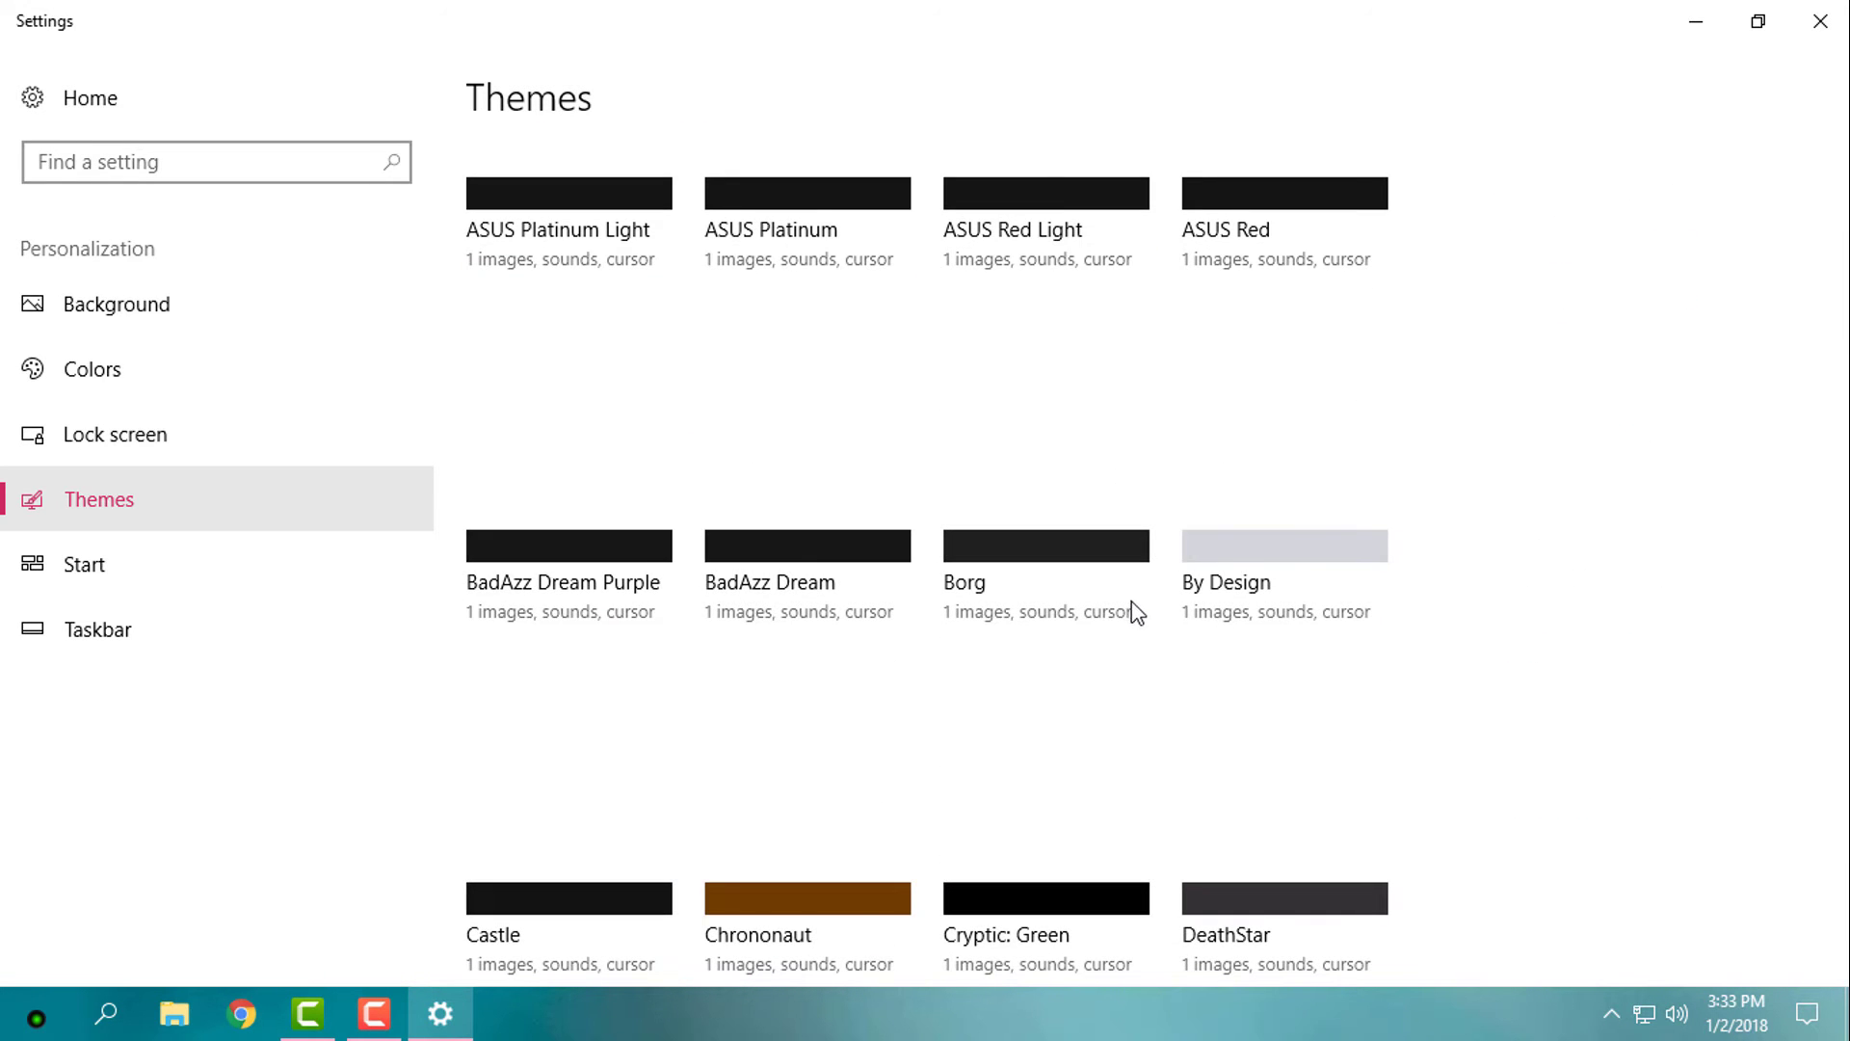
pyautogui.scroll(-20, 1137, 615)
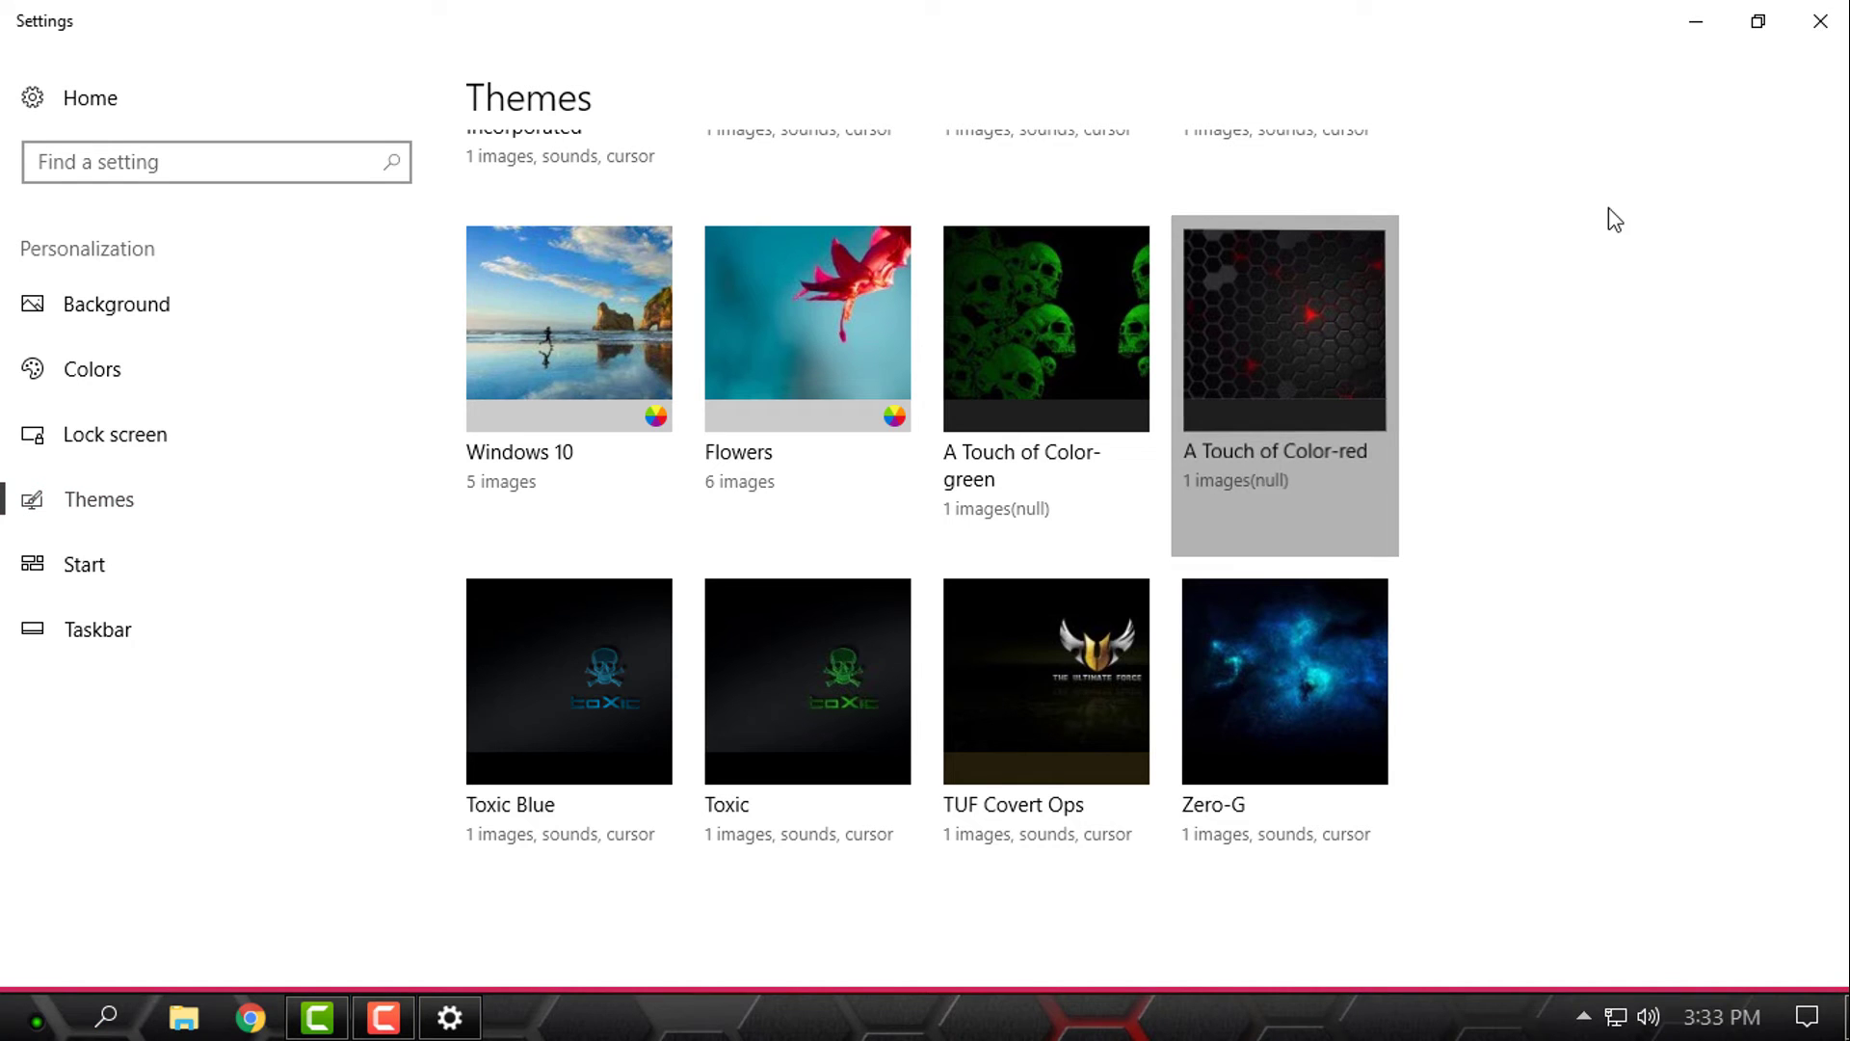
pyautogui.scroll(10, 1628, 183)
# Close Settings and refresh the desktop.
pyautogui.click(1820, 21)
pyautogui.rightClick(642, 325)
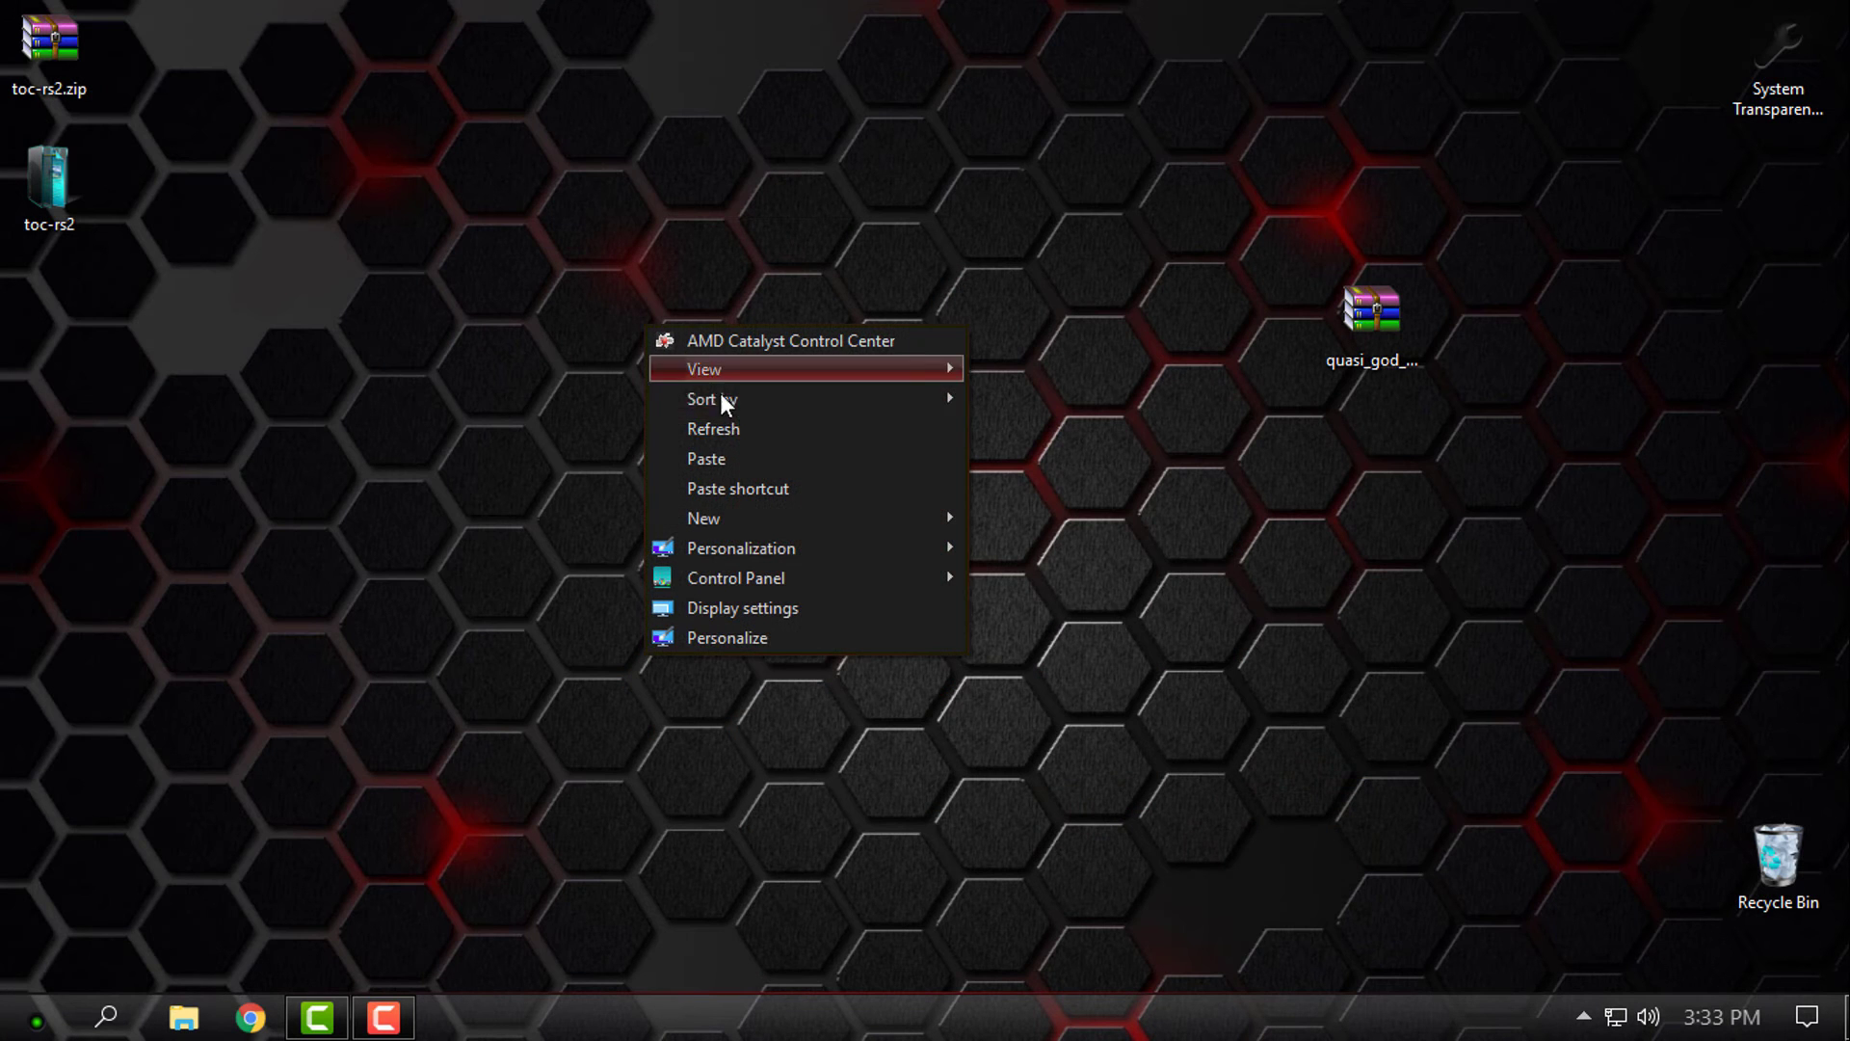
pyautogui.click(730, 425)
pyautogui.press('super')
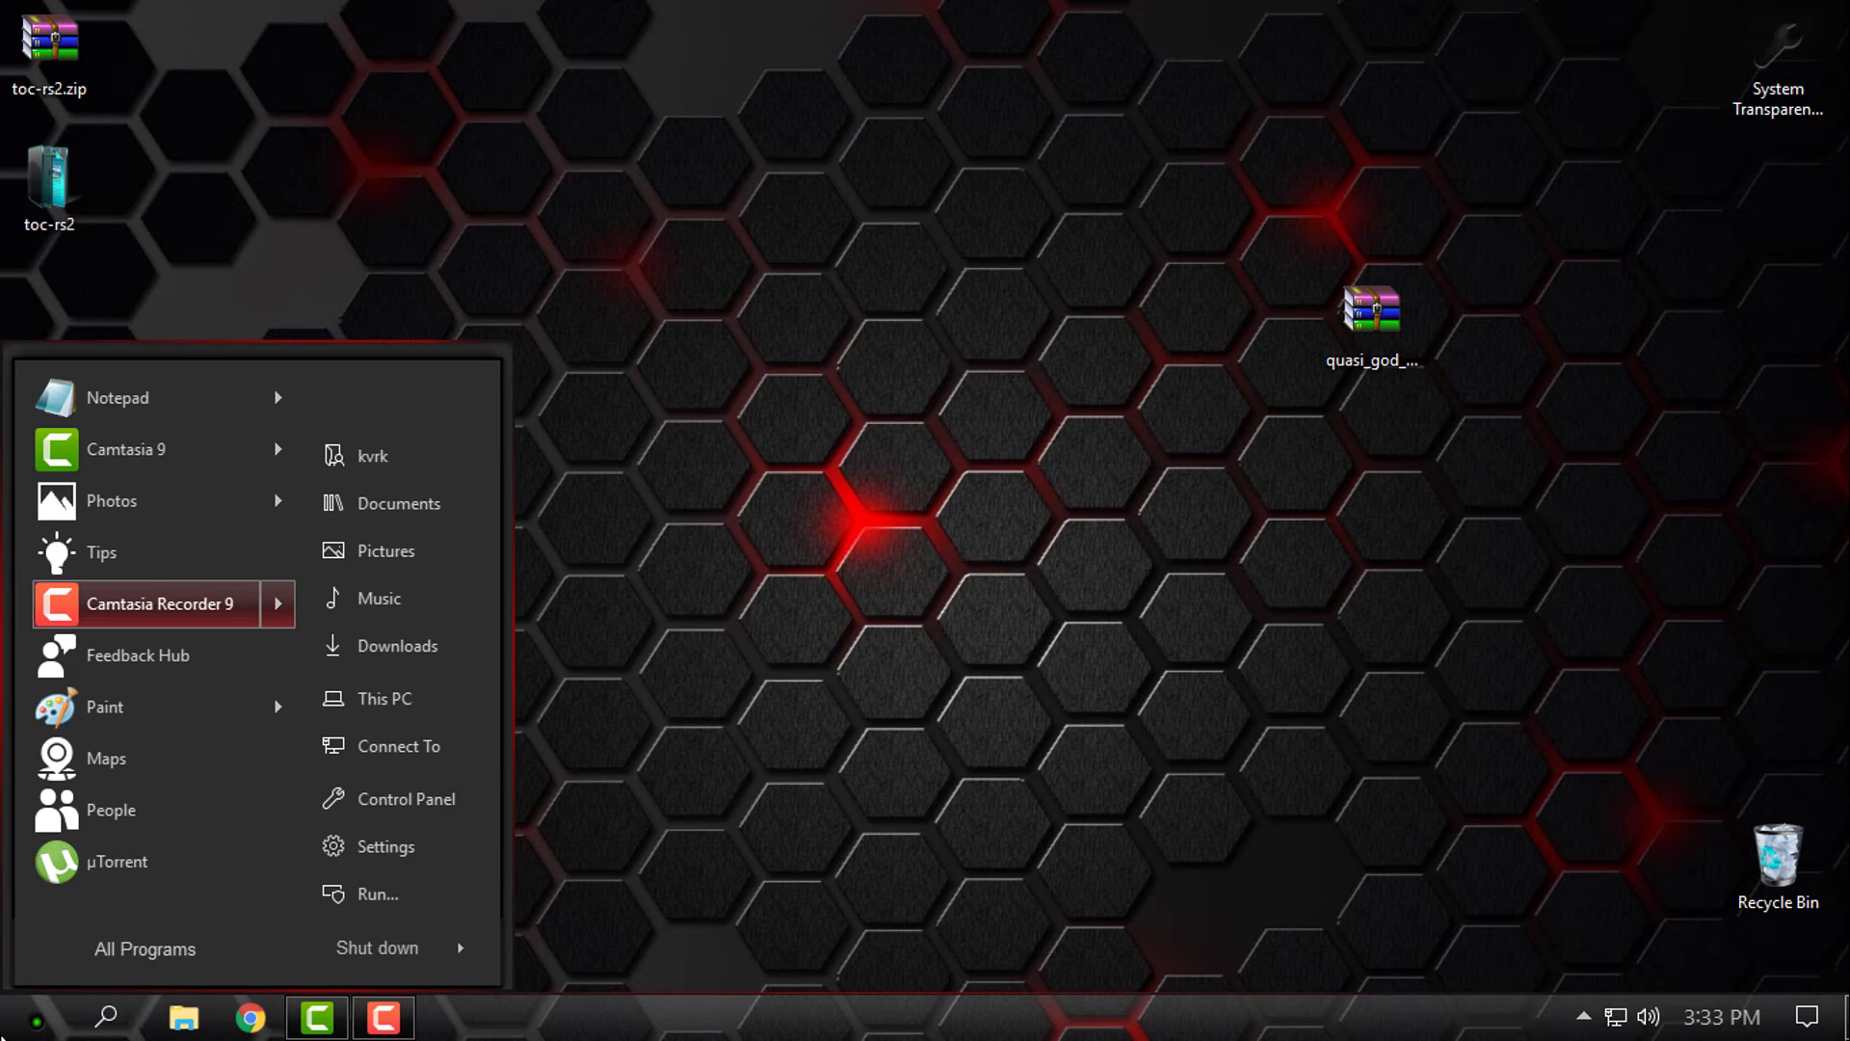
pyautogui.click(665, 611)
pyautogui.rightClick(773, 290)
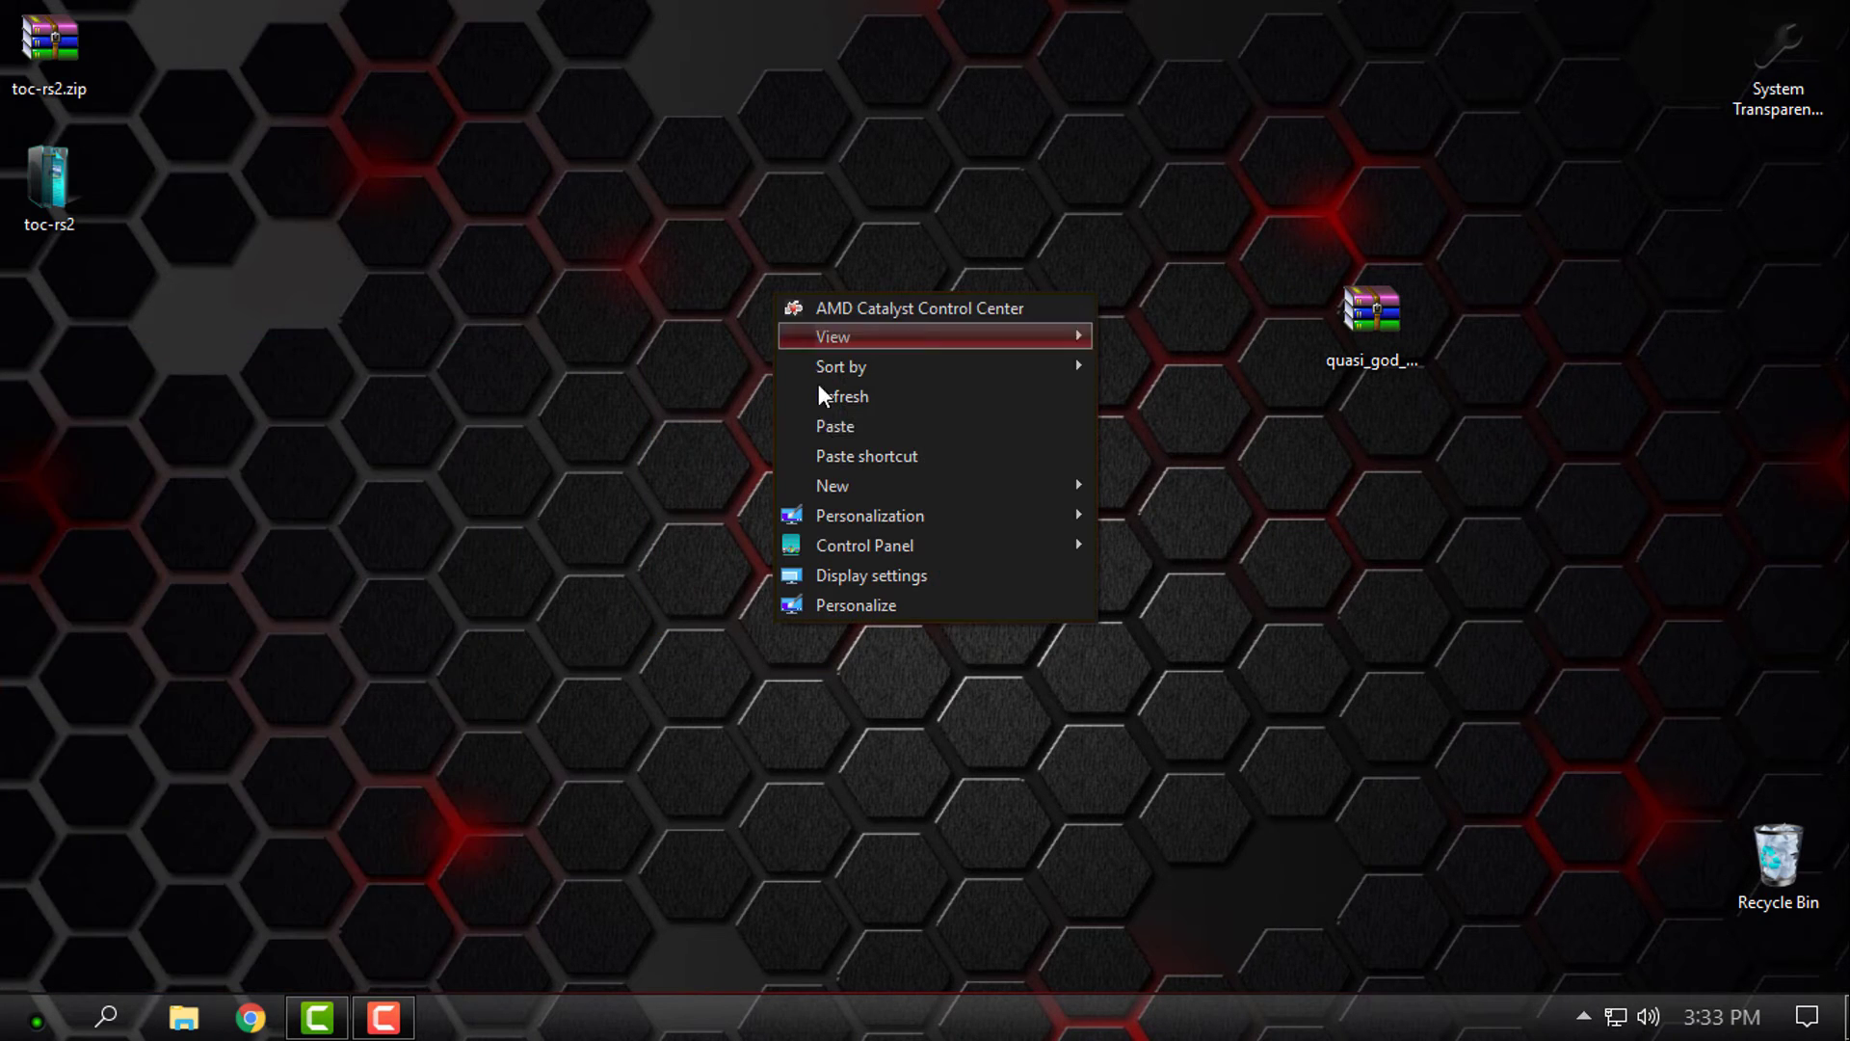
pyautogui.click(835, 401)
# Extract the quasi_god archive into its own folder and open it.
pyautogui.click(1353, 324)
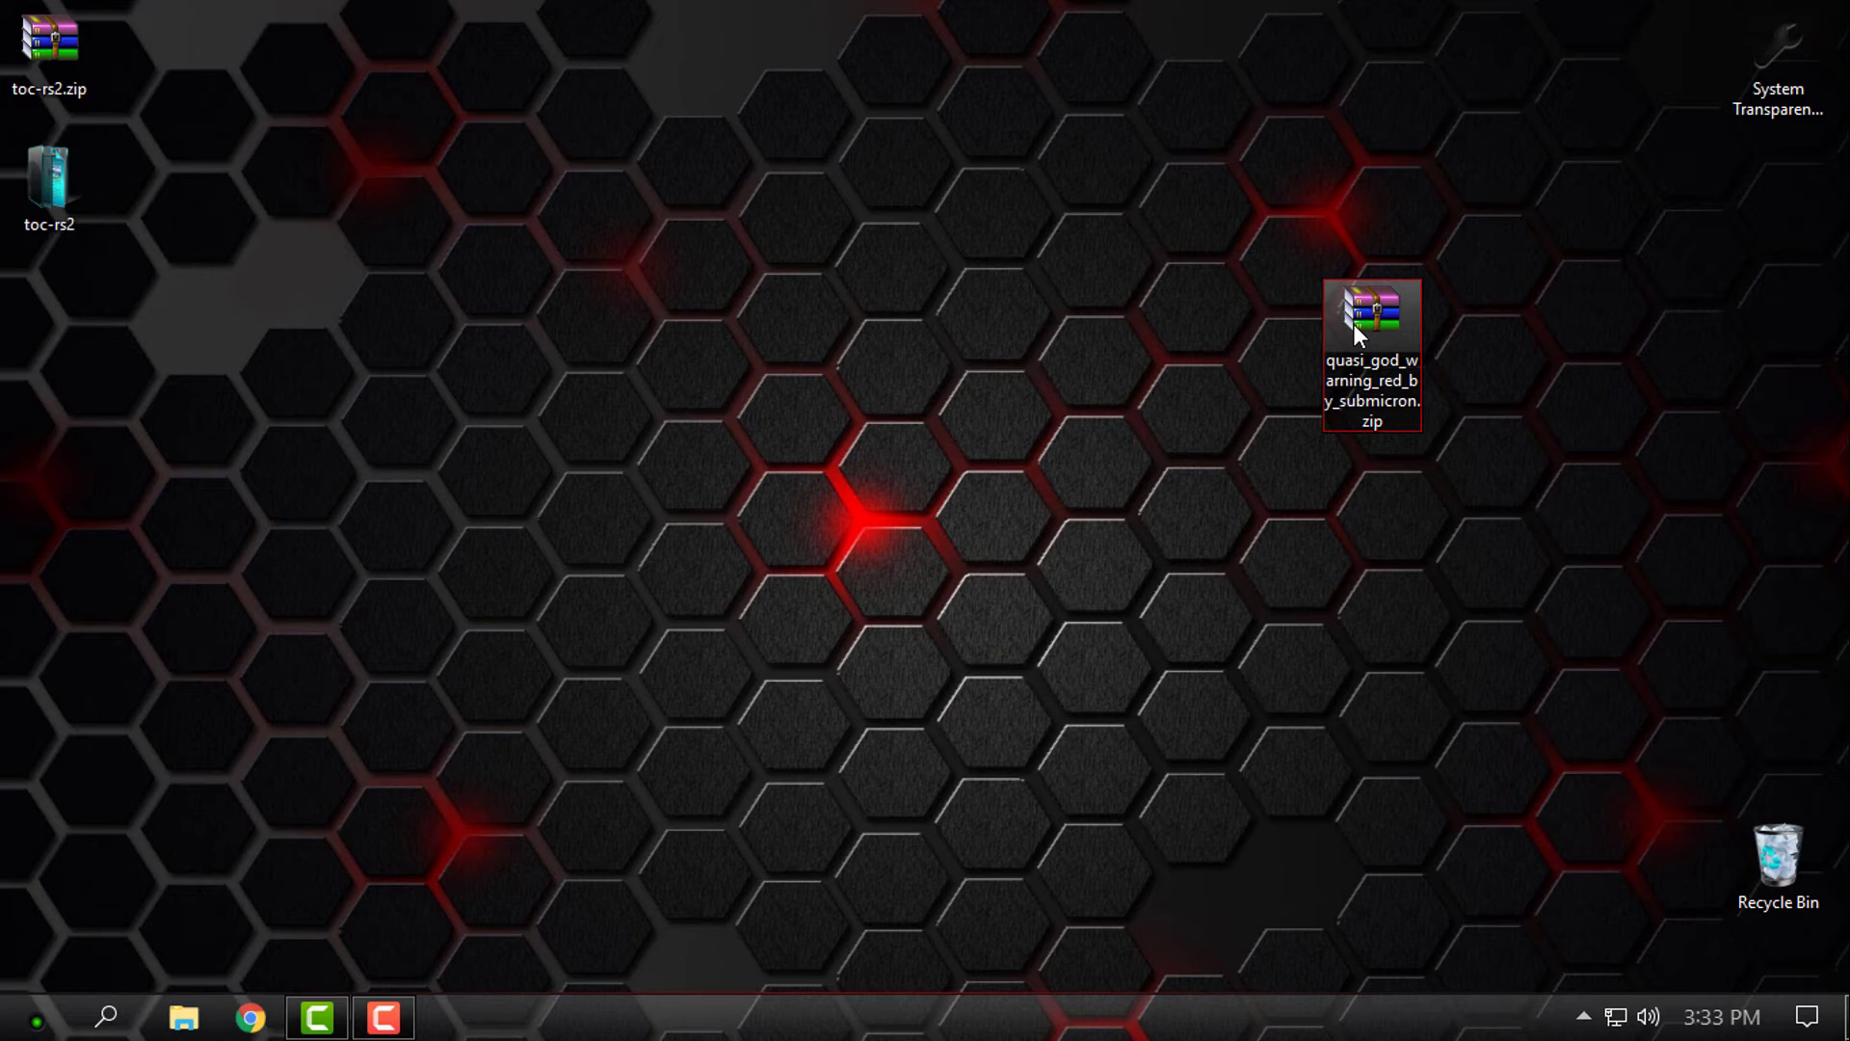
pyautogui.rightClick(1352, 320)
pyautogui.click(1424, 486)
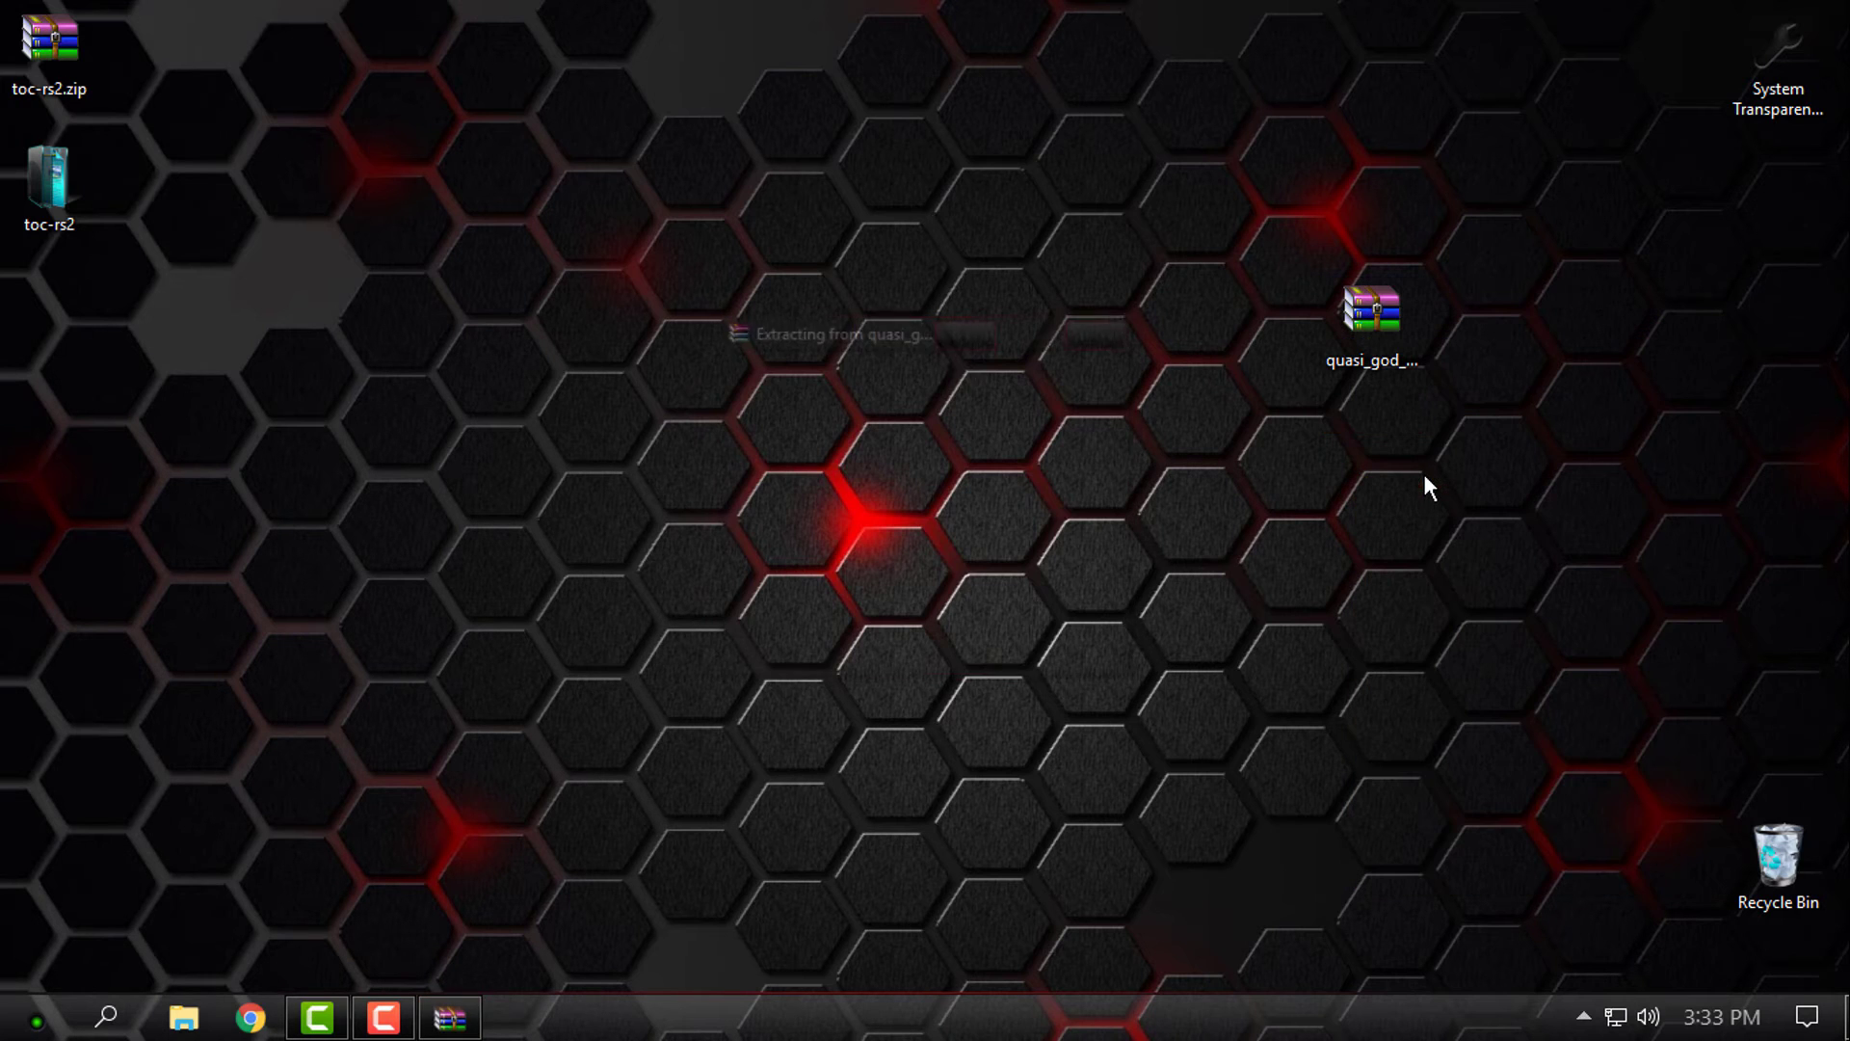
pyautogui.click(57, 356)
pyautogui.doubleClick(58, 357)
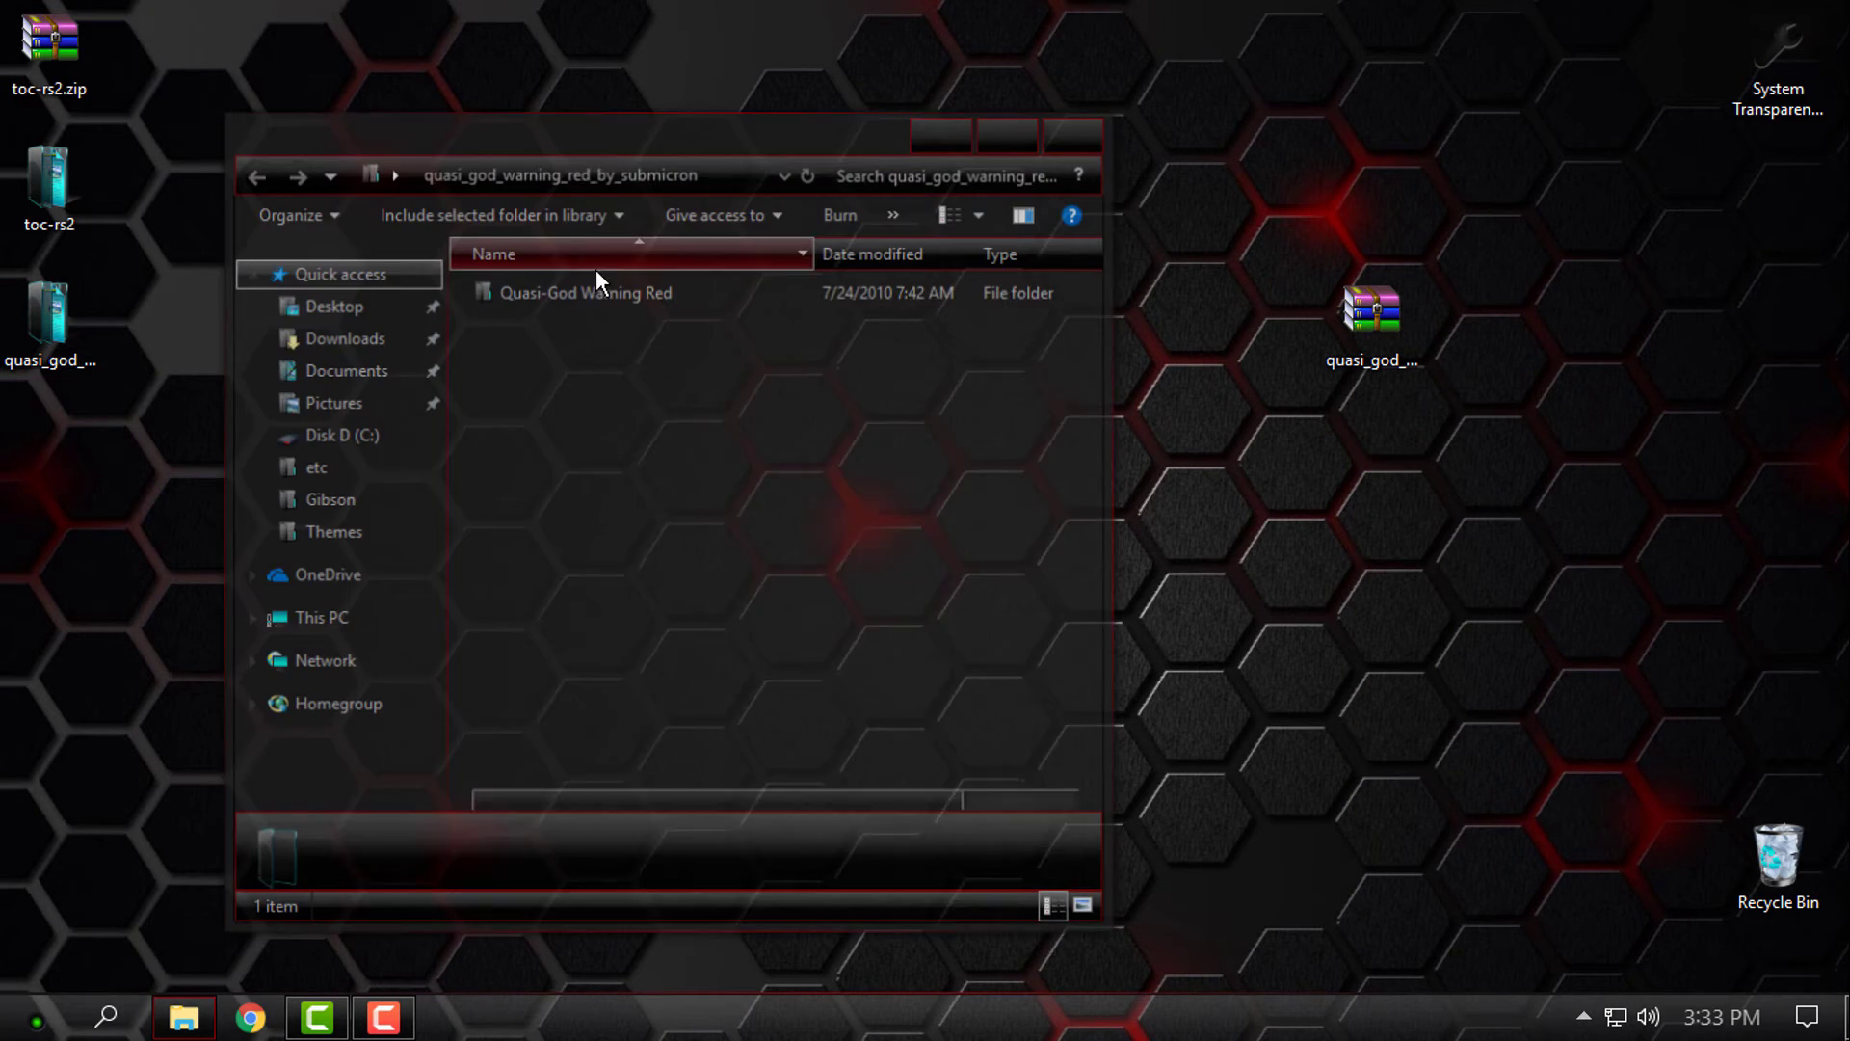
# Set the Quasi-God Warning Red 1920x1080 image as the desktop background.
pyautogui.doubleClick(546, 295)
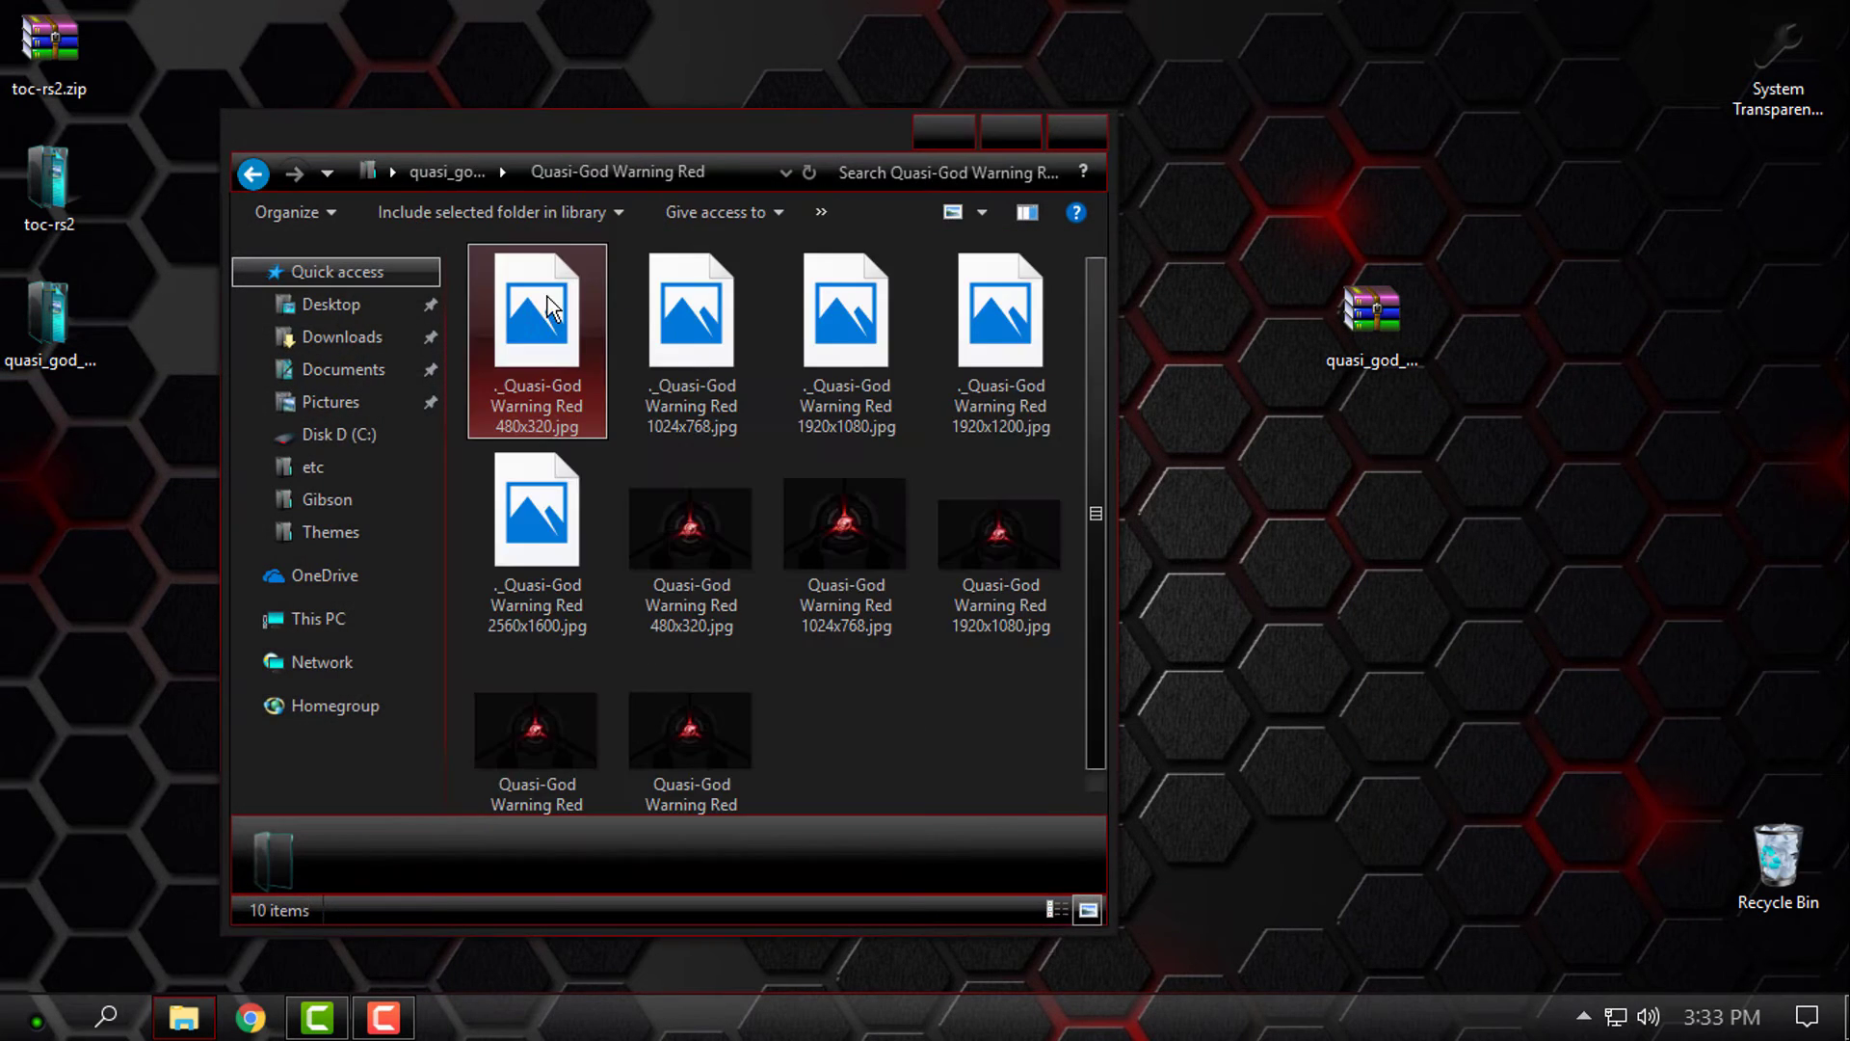
pyautogui.click(1009, 131)
pyautogui.doubleClick(1335, 285)
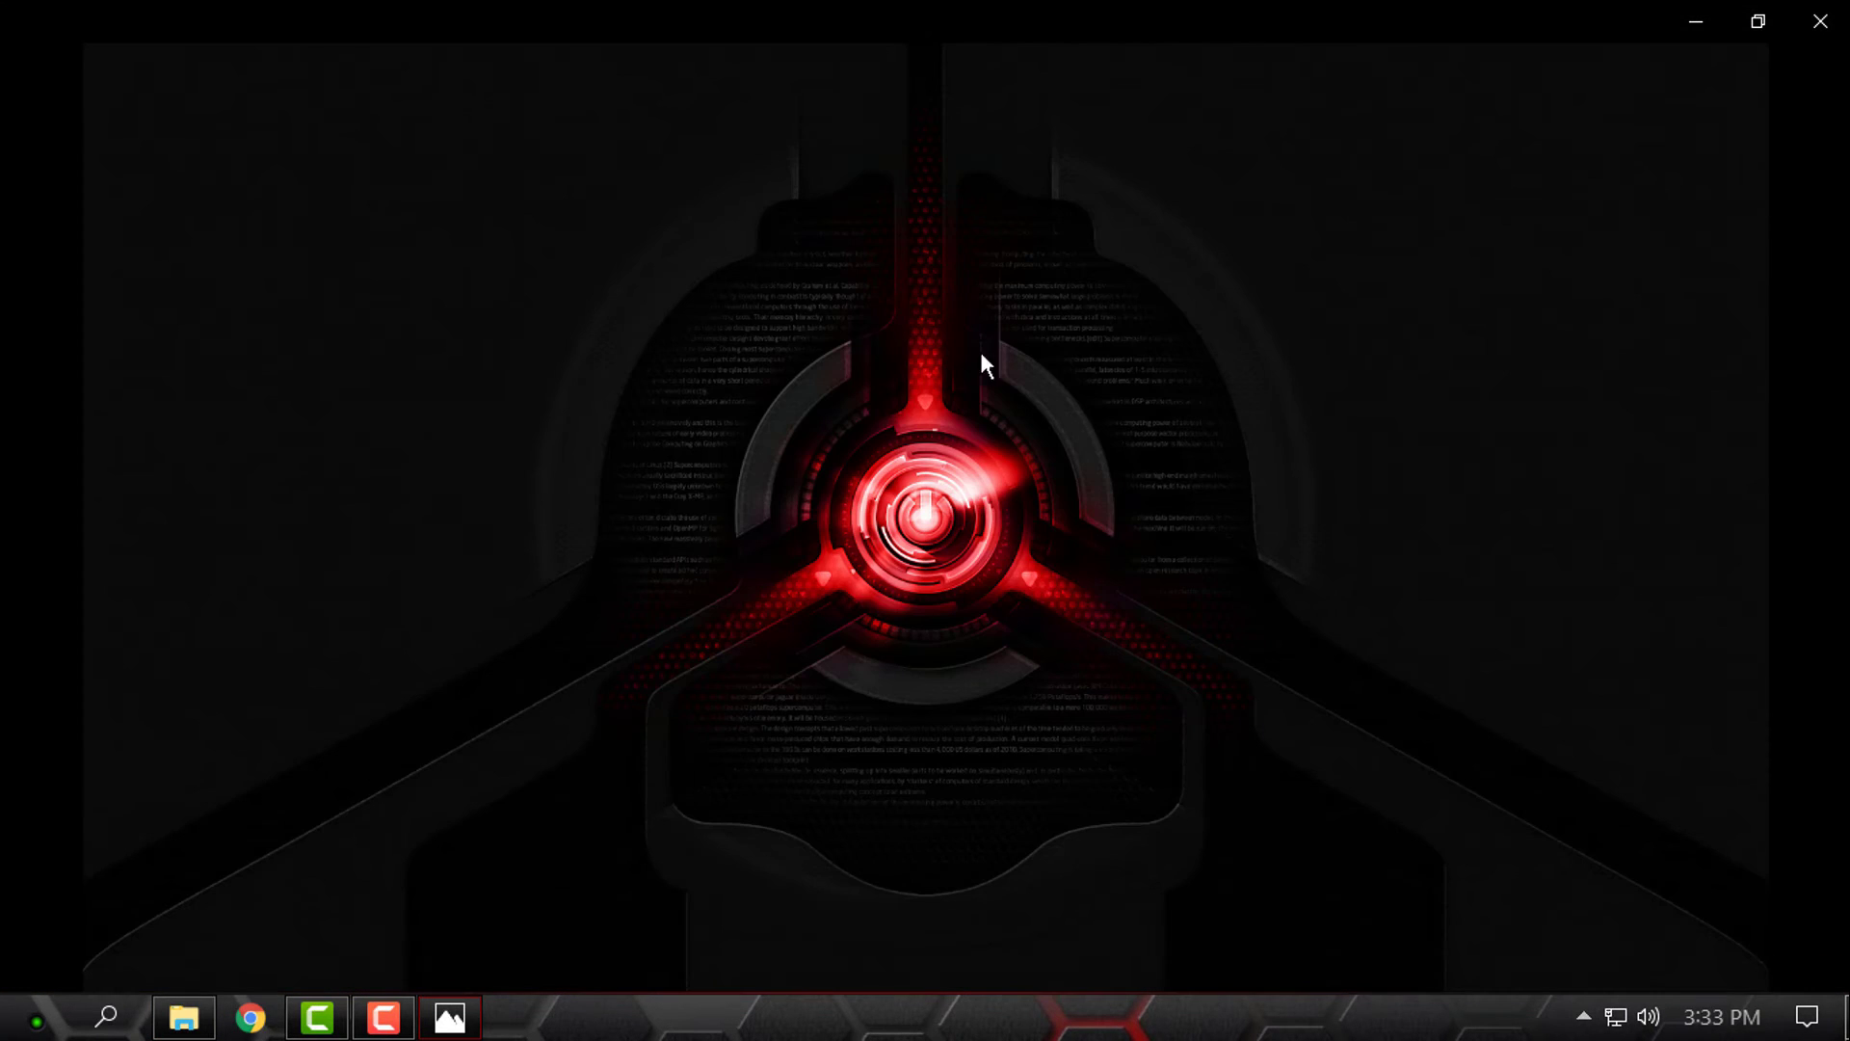
pyautogui.rightClick(987, 378)
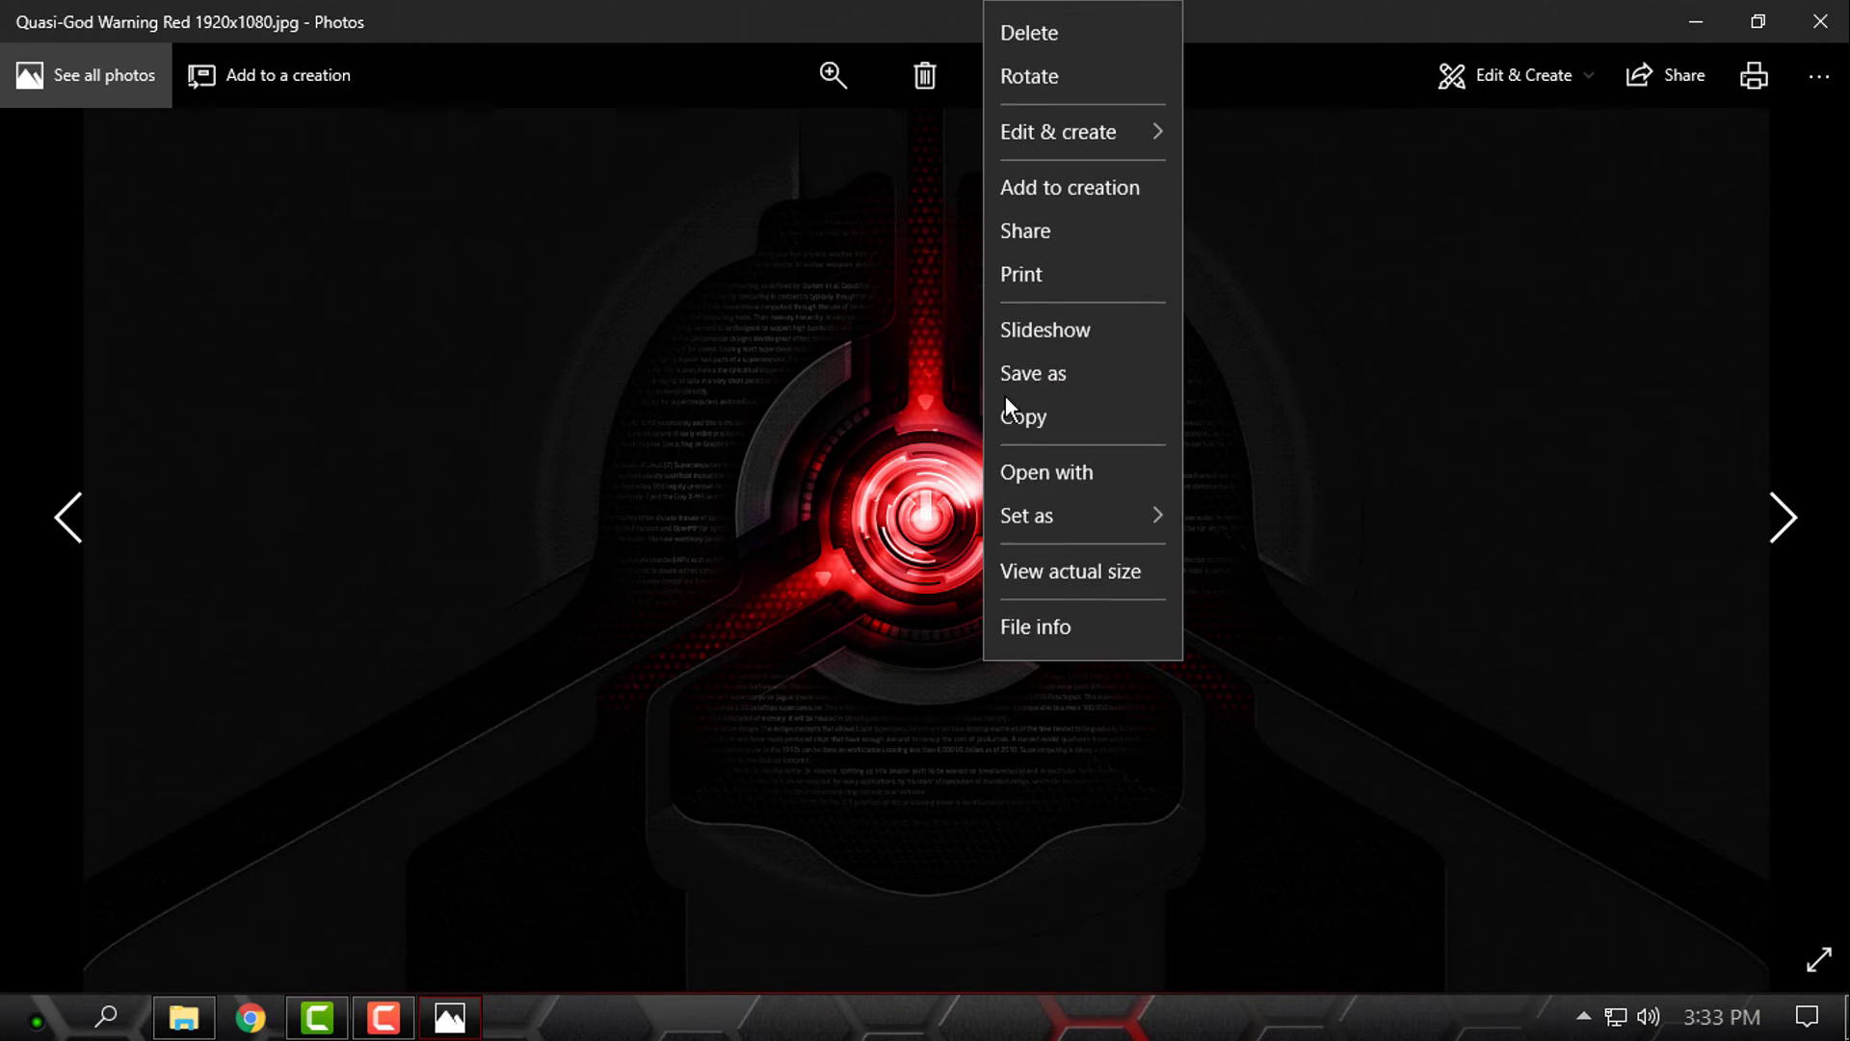
pyautogui.moveTo(1046, 513)
pyautogui.click(1292, 570)
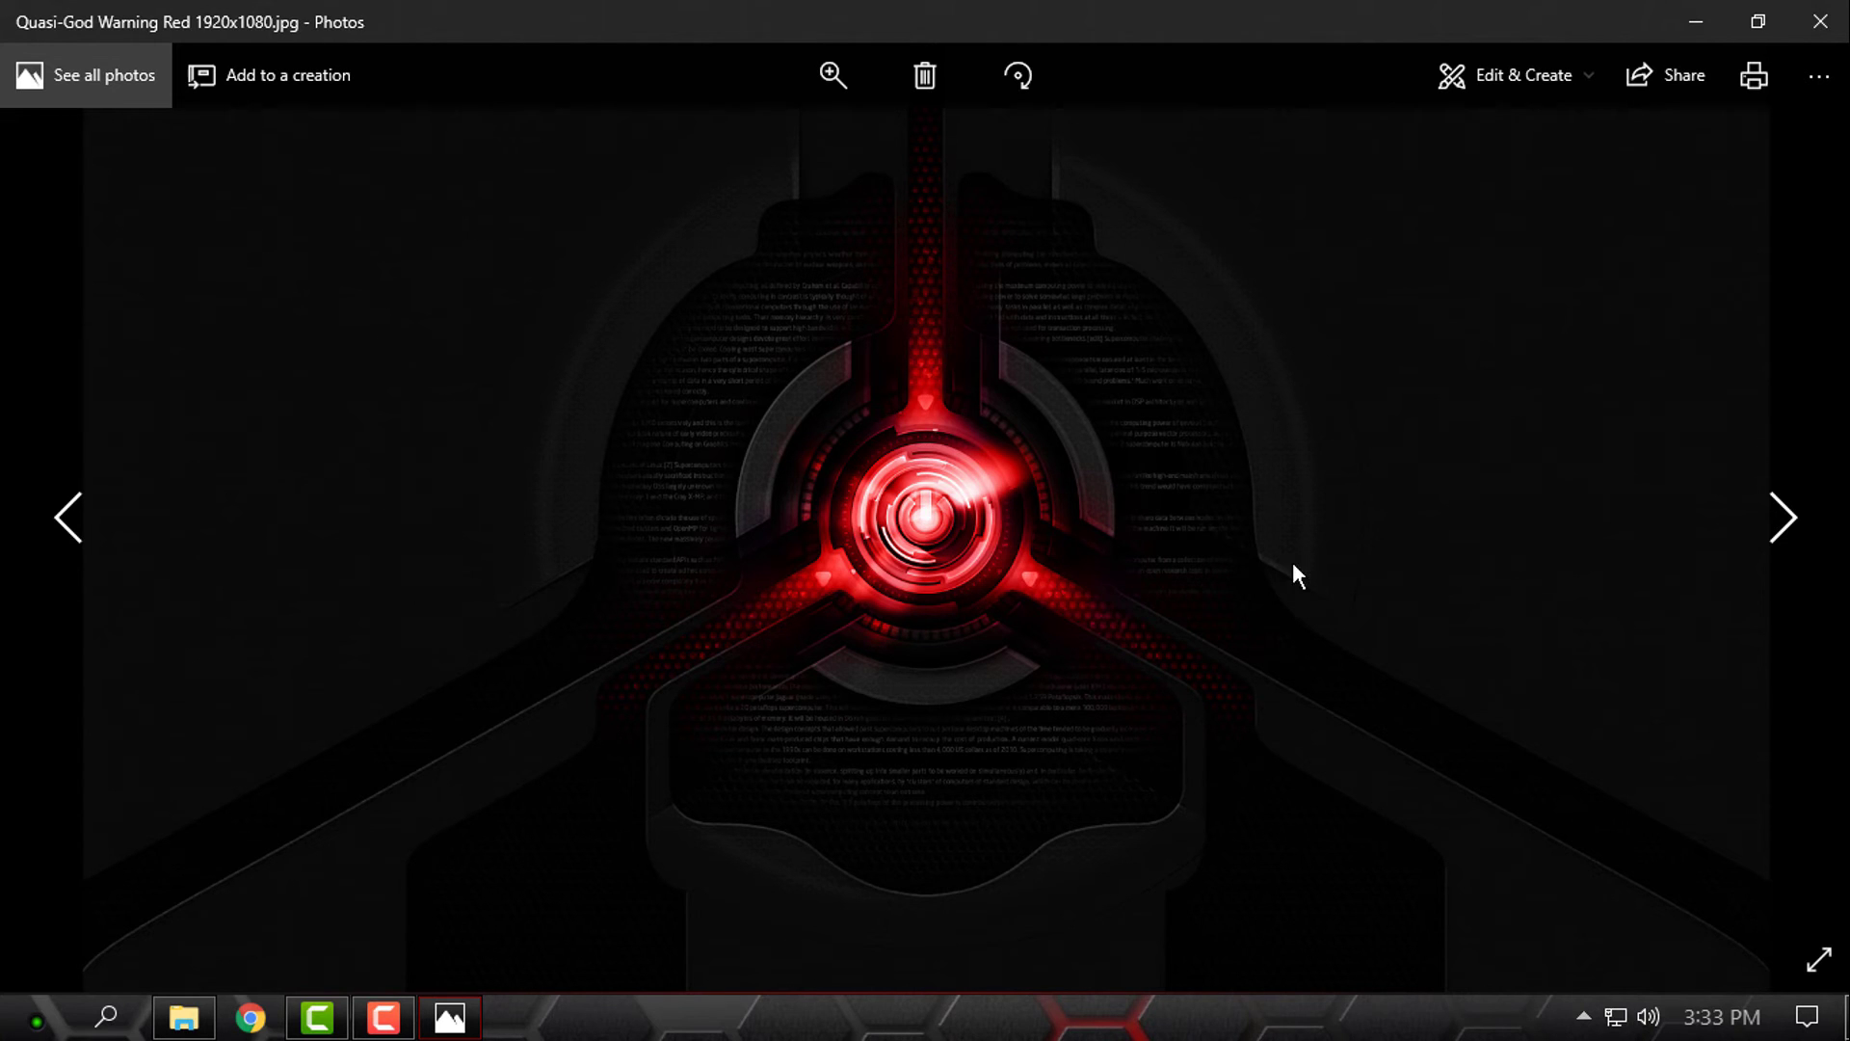
# Close the photo viewer and image folder, then show This PC's drives as Large icons.
pyautogui.click(1812, 19)
pyautogui.click(1820, 16)
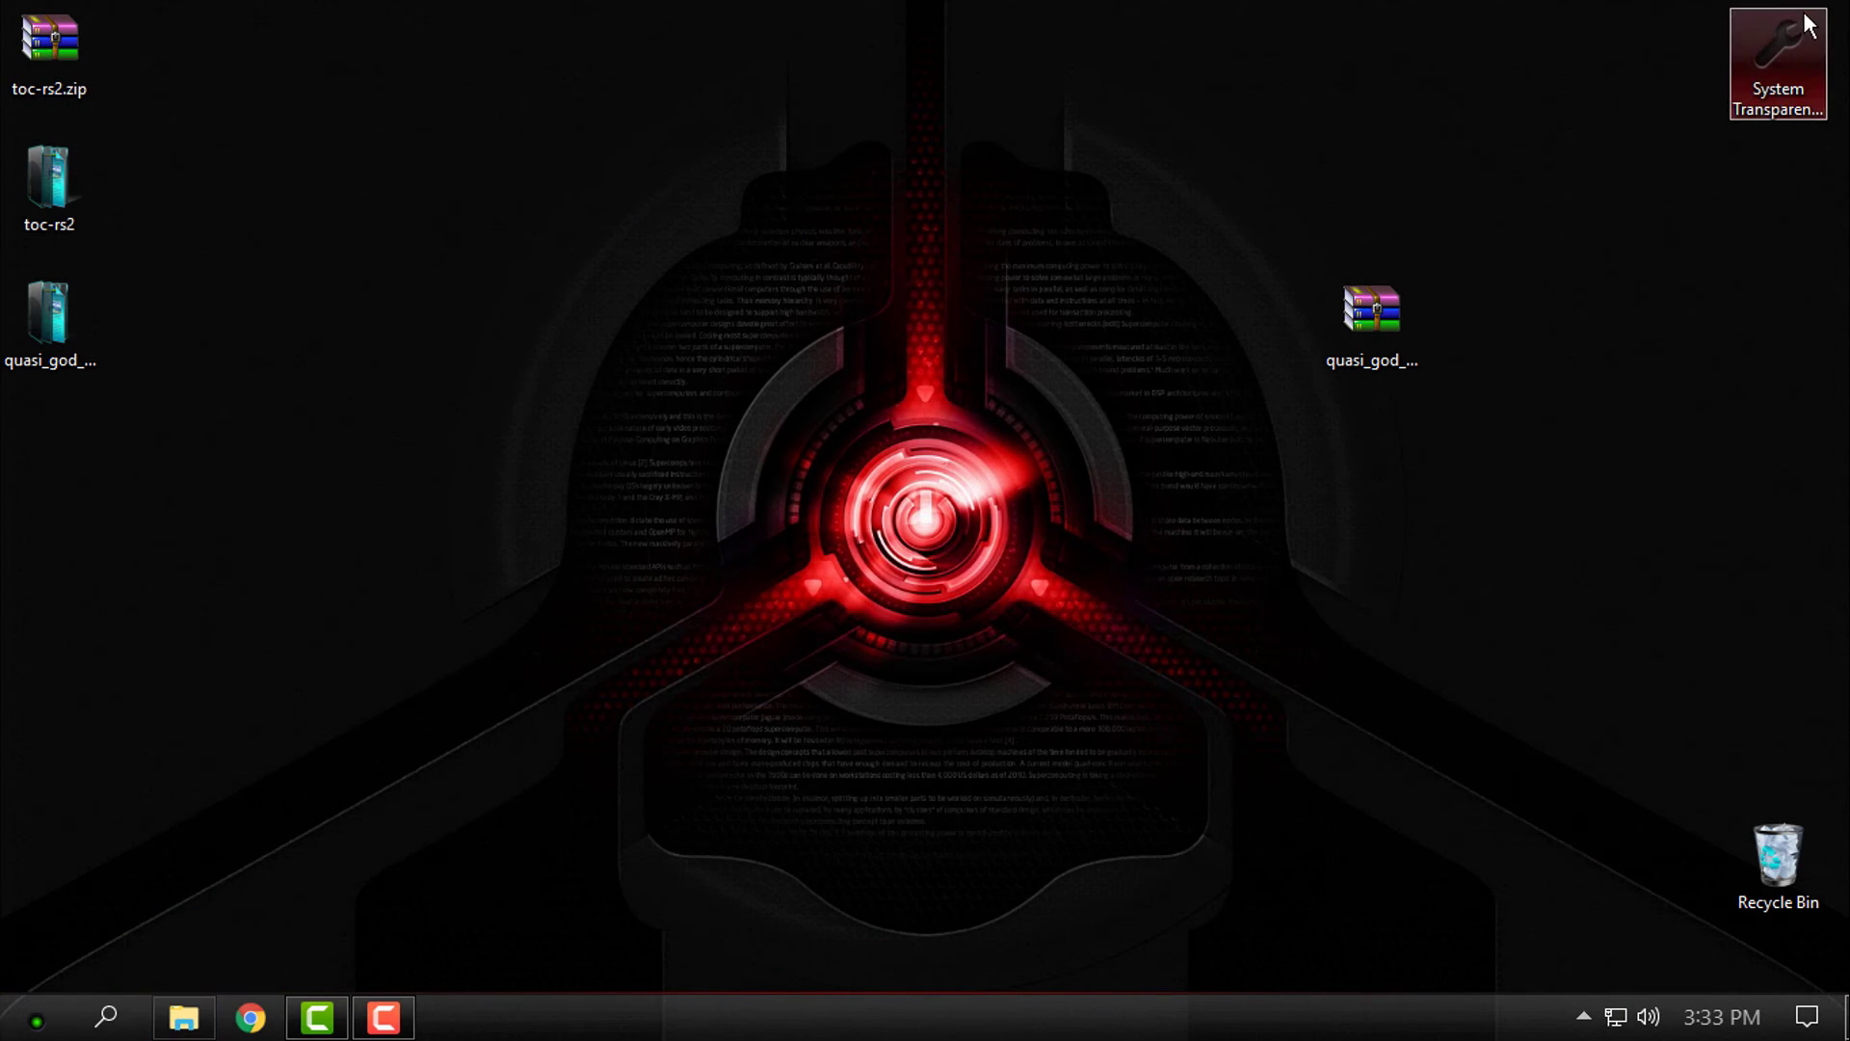
pyautogui.click(184, 1018)
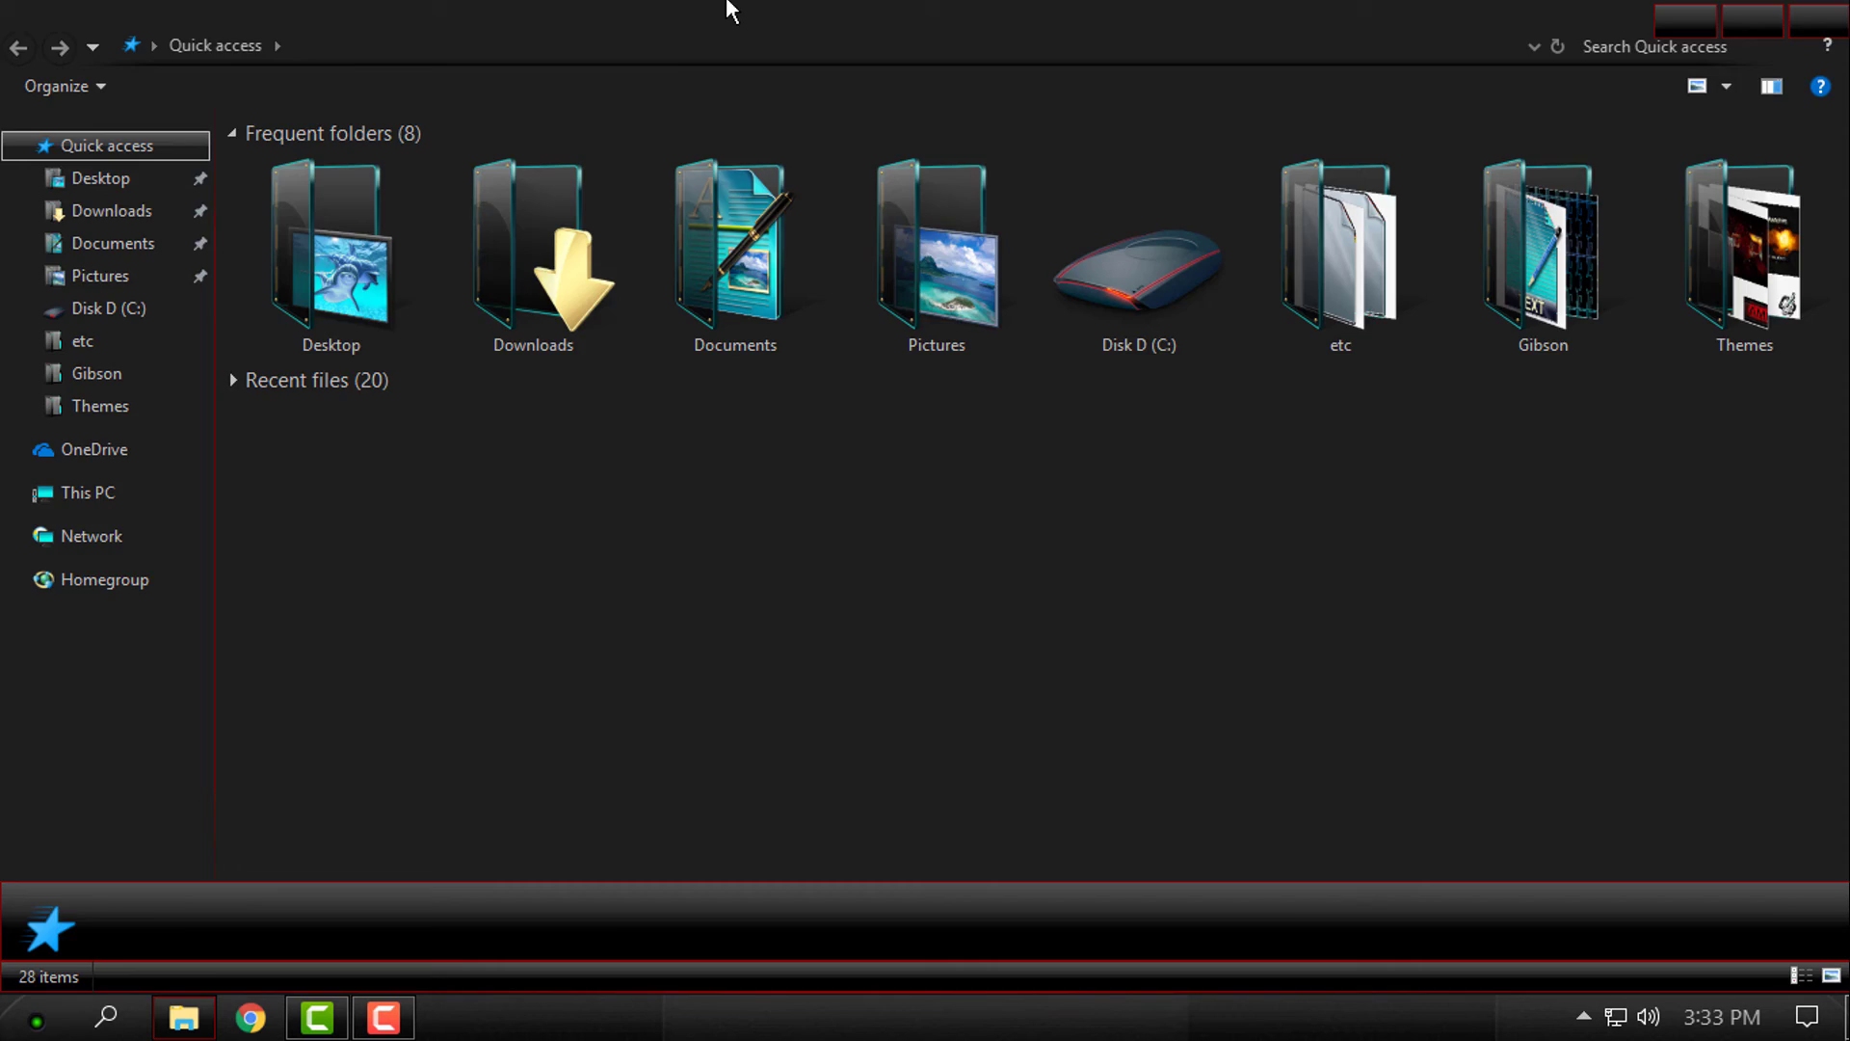
pyautogui.doubleClick(726, 9)
pyautogui.click(488, 542)
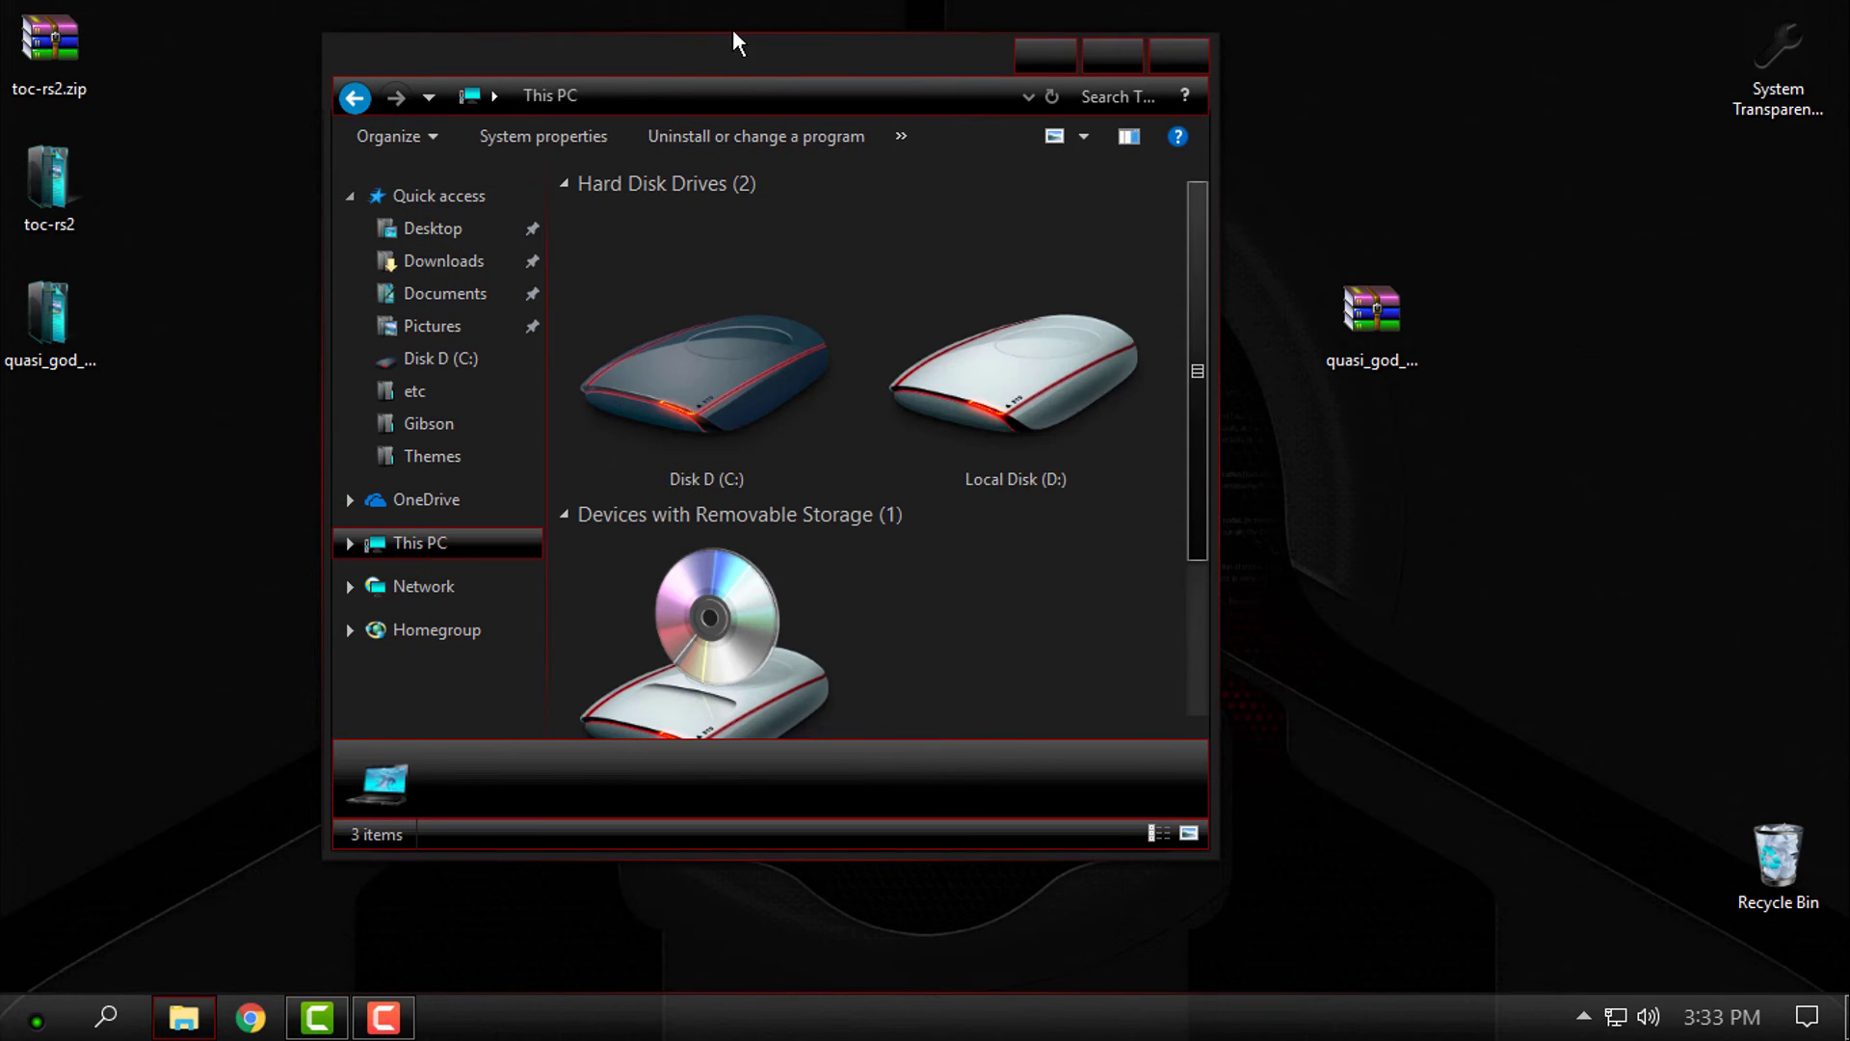
pyautogui.click(1086, 138)
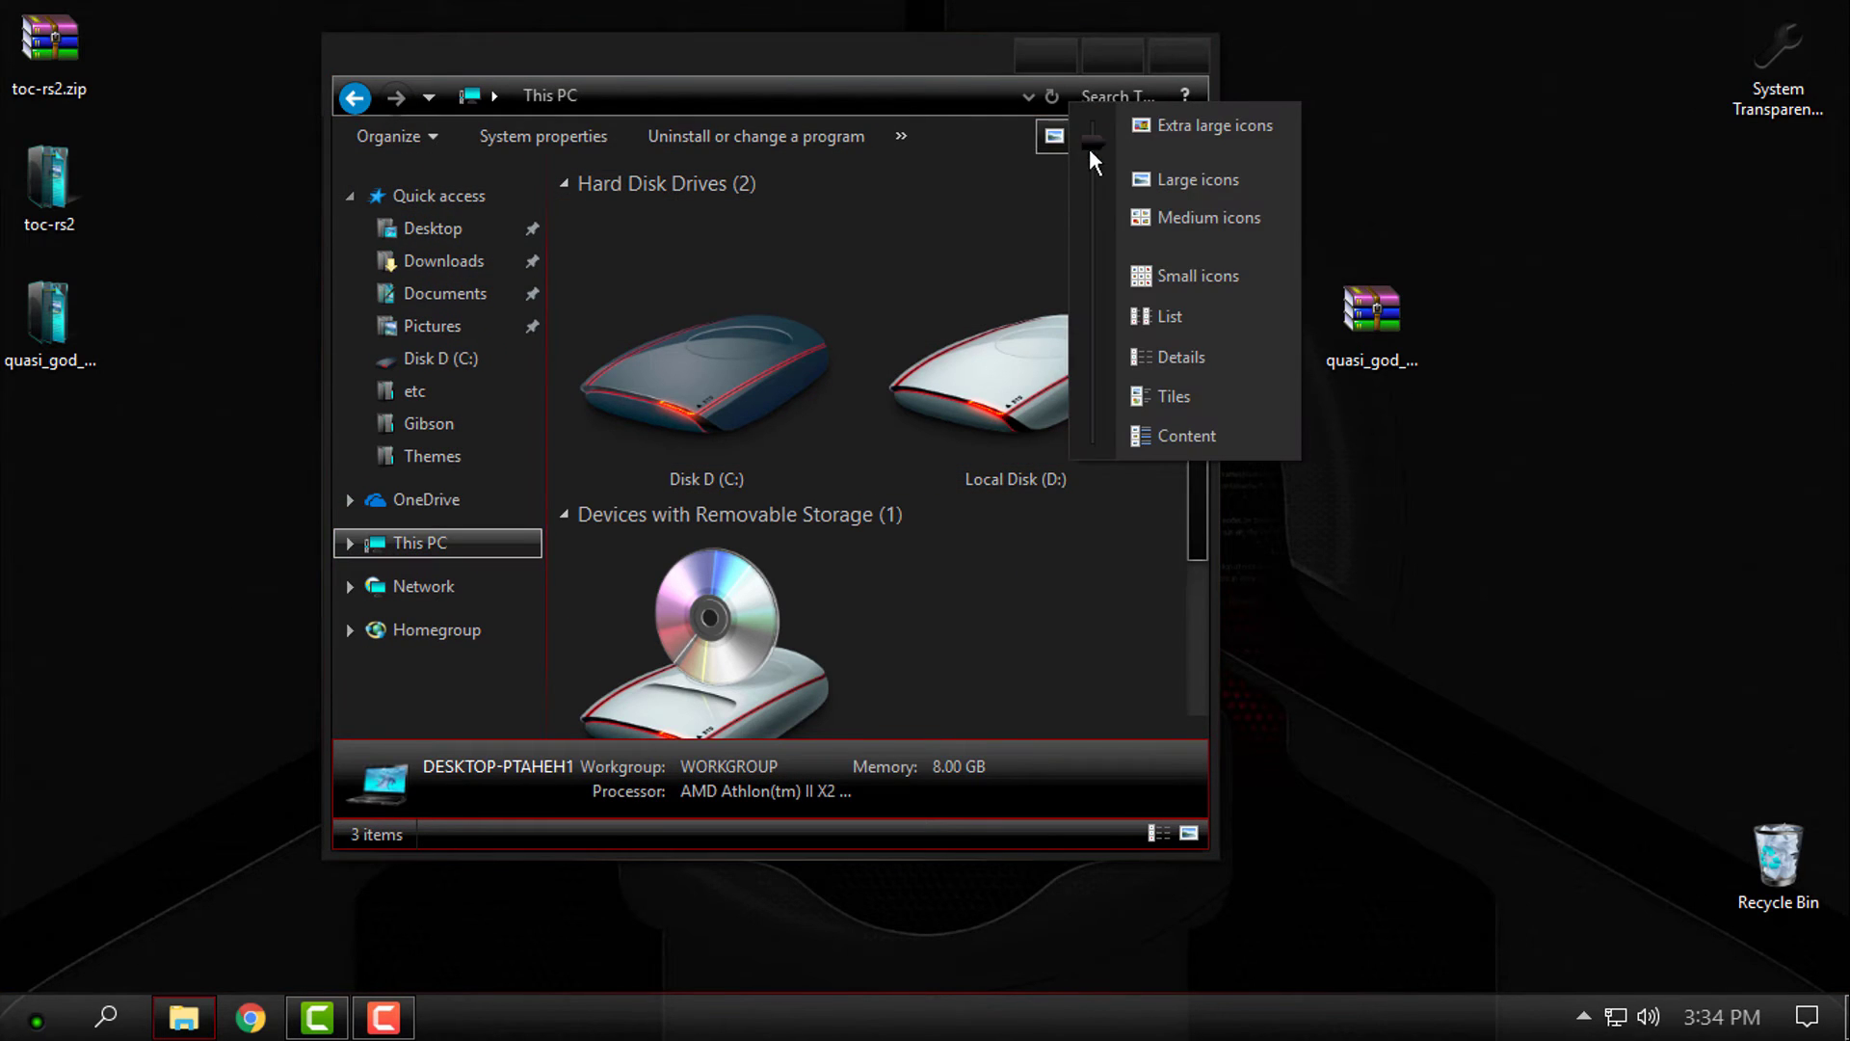
pyautogui.moveTo(1094, 147); pyautogui.dragTo(1095, 158)
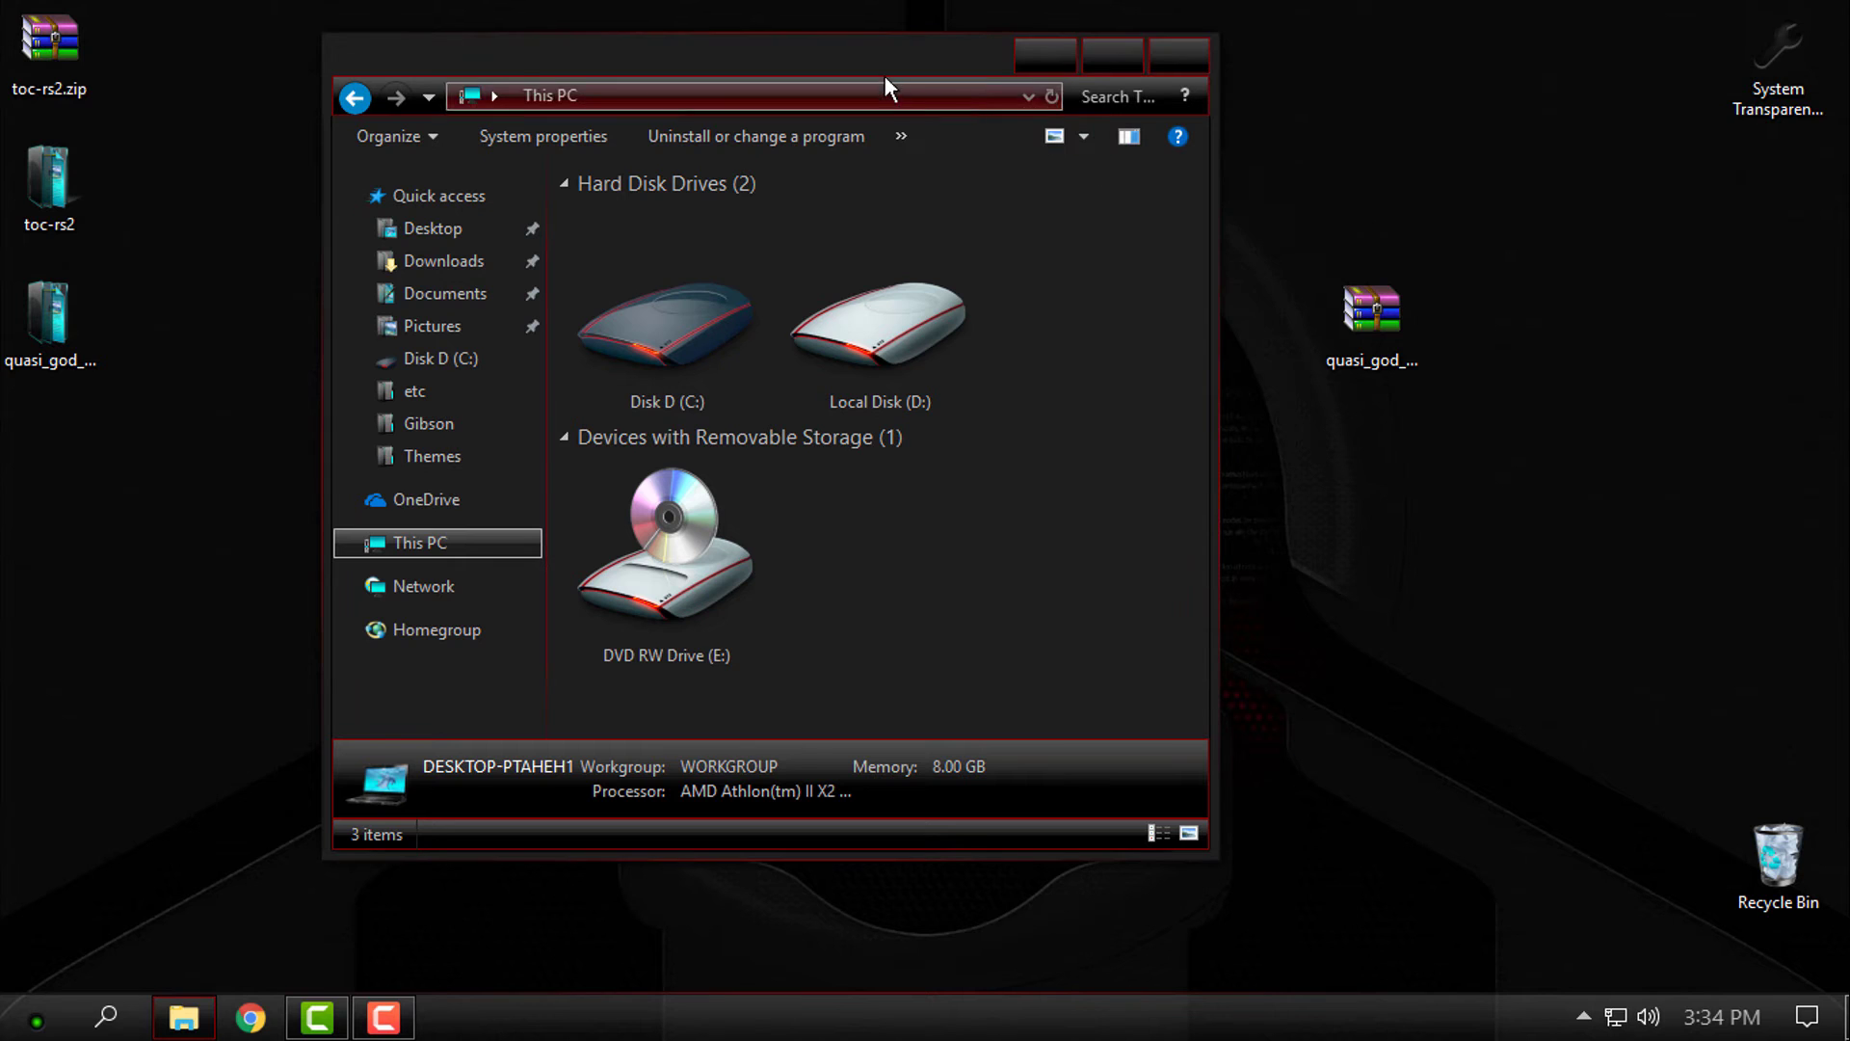
# Move and resize the Explorer window, then close it.
pyautogui.moveTo(865, 56); pyautogui.dragTo(1152, 183)
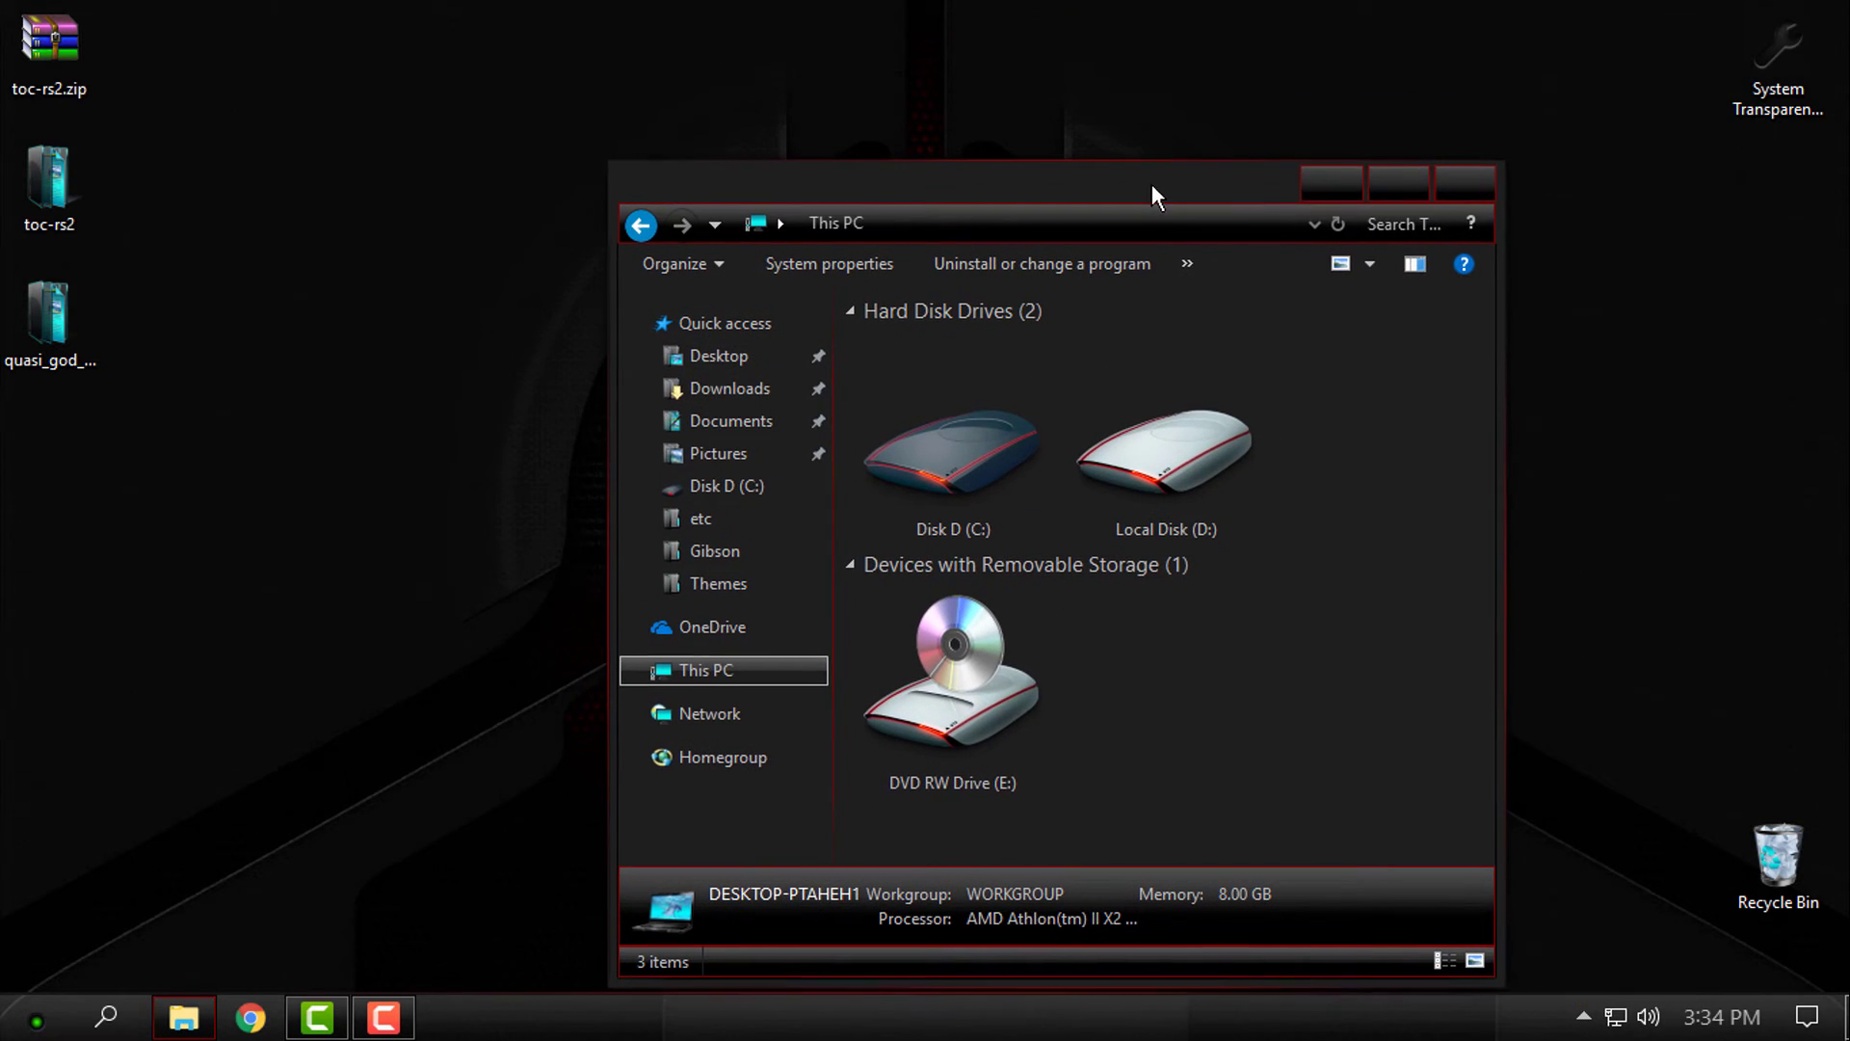
pyautogui.moveTo(619, 164); pyautogui.dragTo(468, 291)
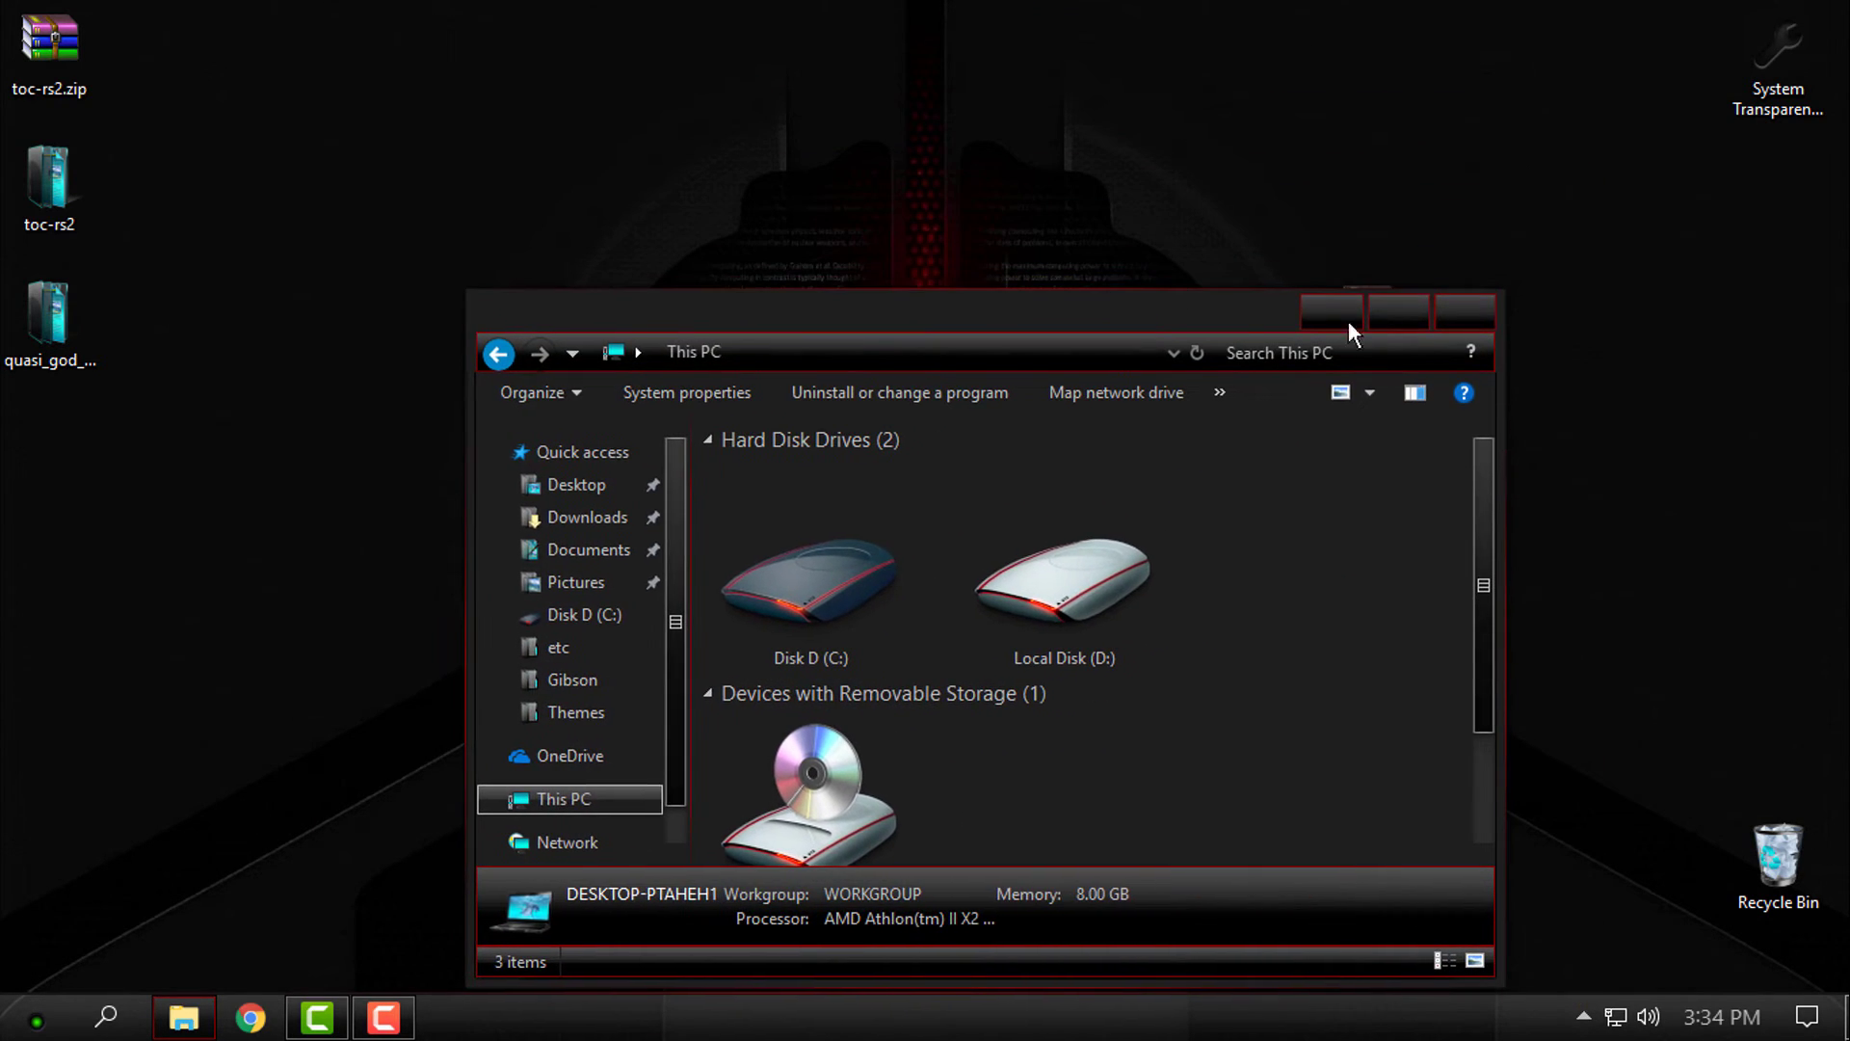
pyautogui.click(1448, 316)
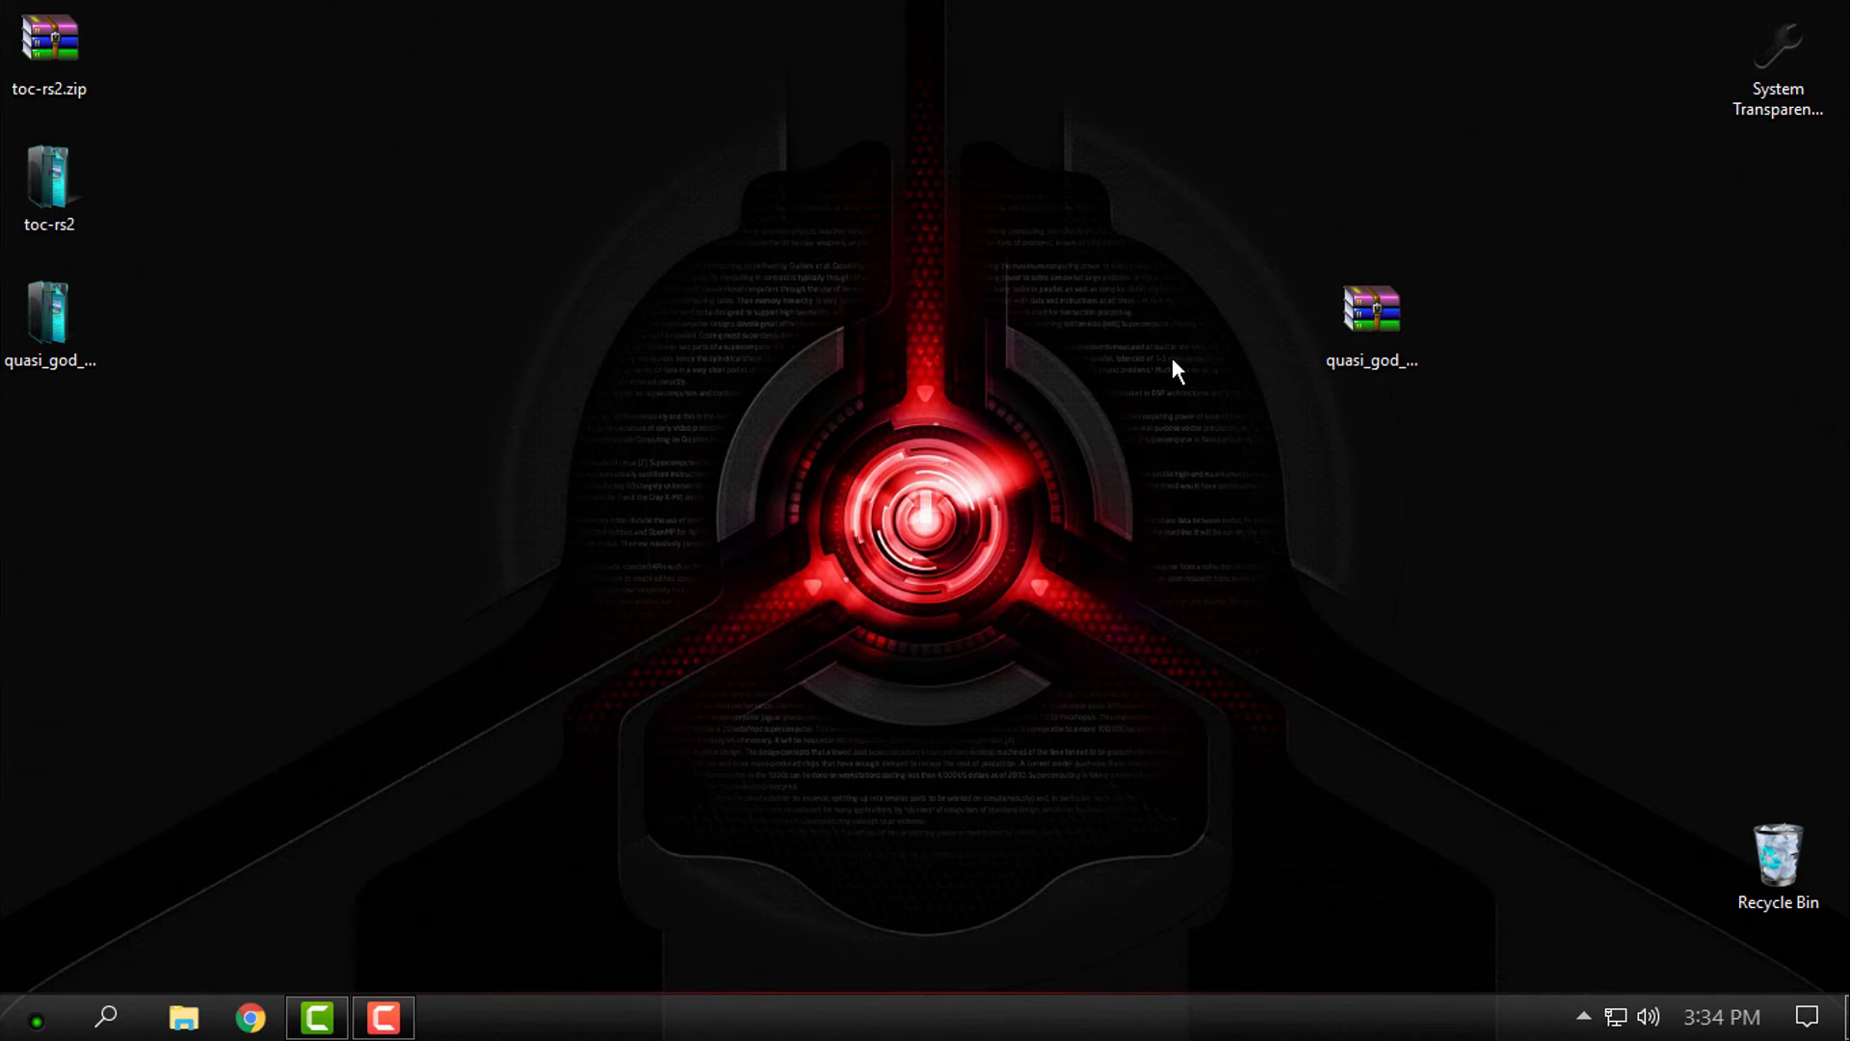
# Launch System Transparency and open its settings from the tray icon.
pyautogui.doubleClick(1760, 95)
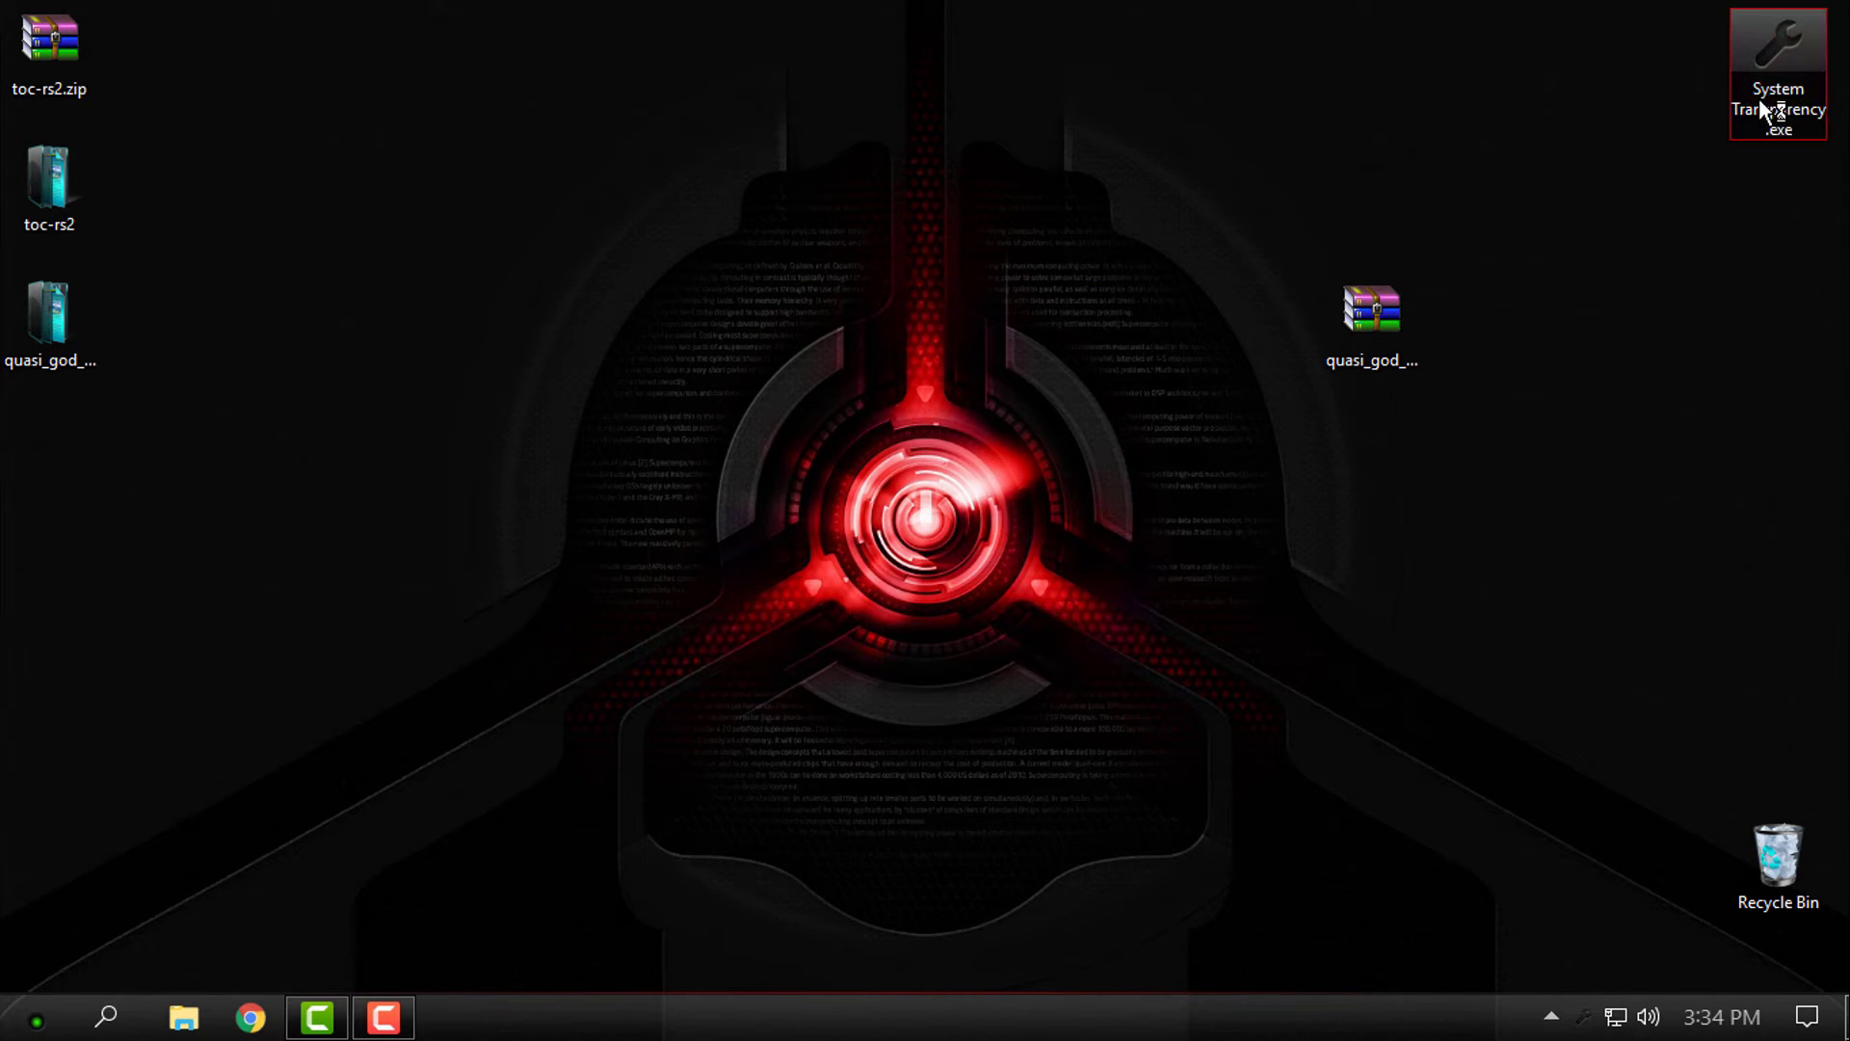
pyautogui.click(1730, 941)
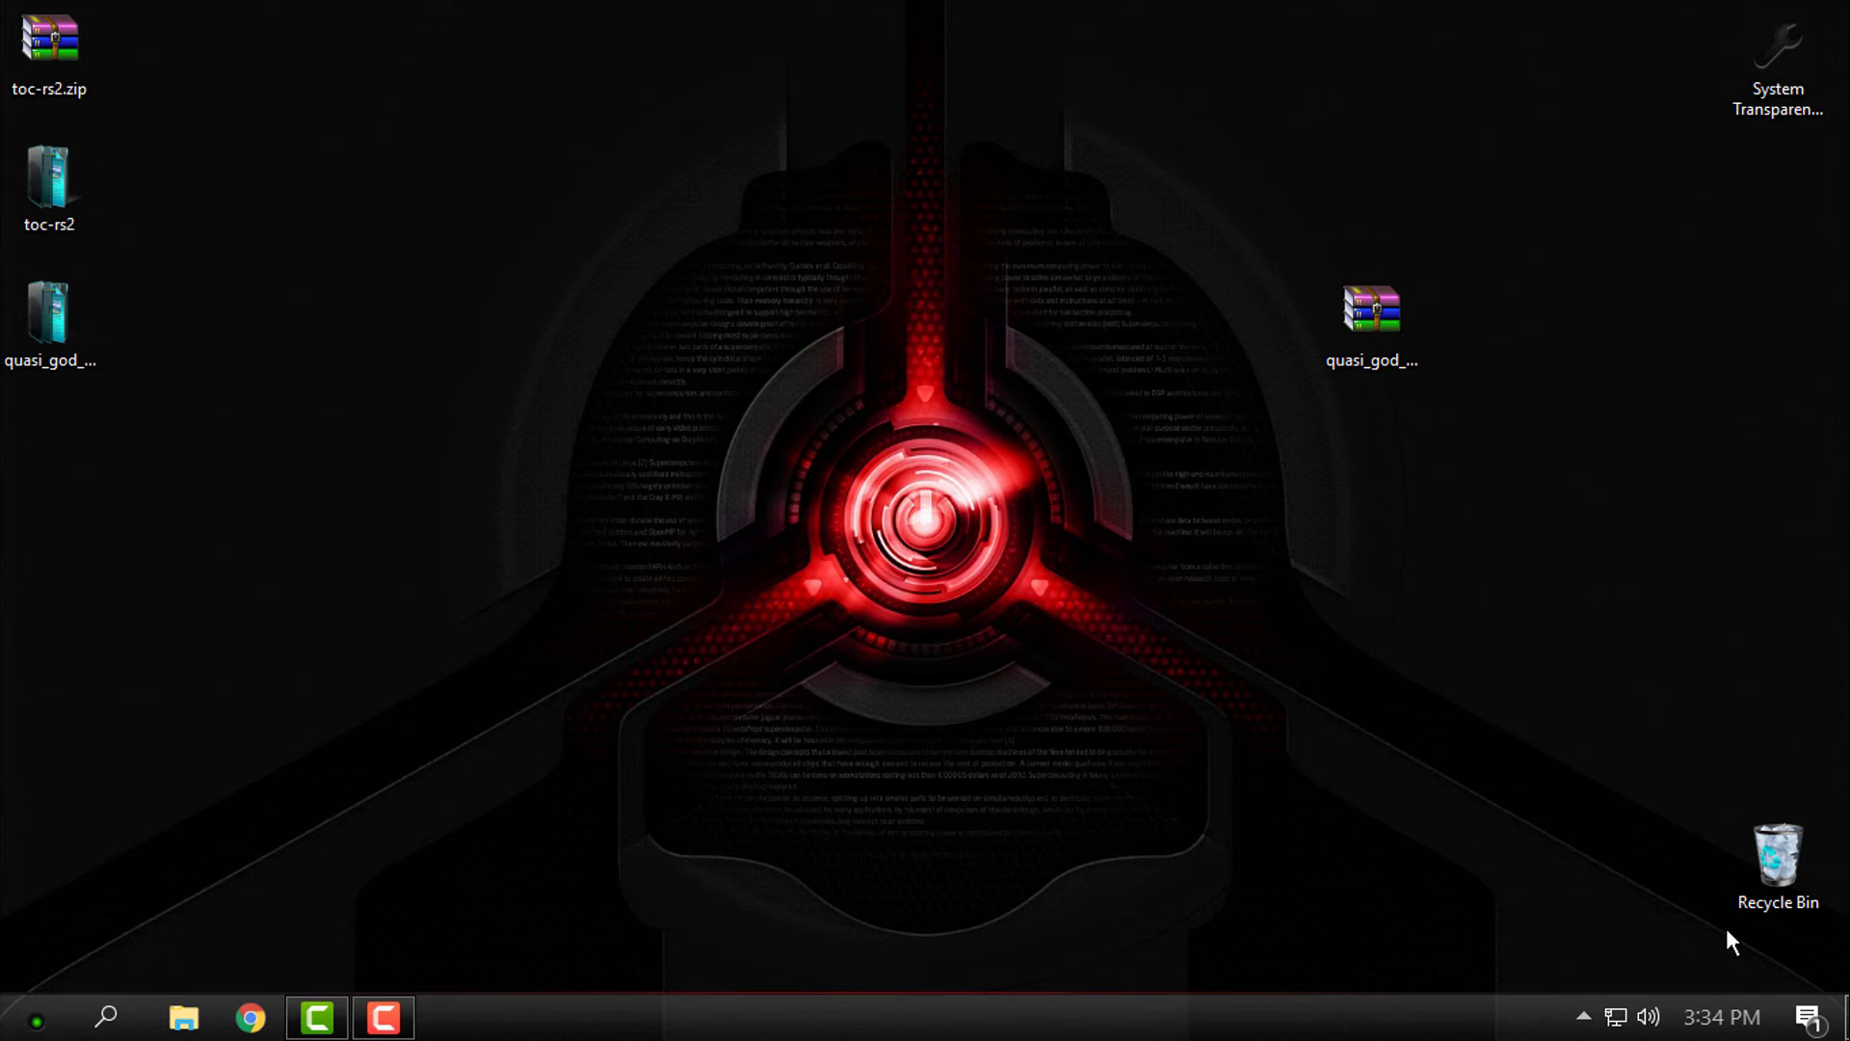
pyautogui.click(1583, 1016)
pyautogui.rightClick(1555, 970)
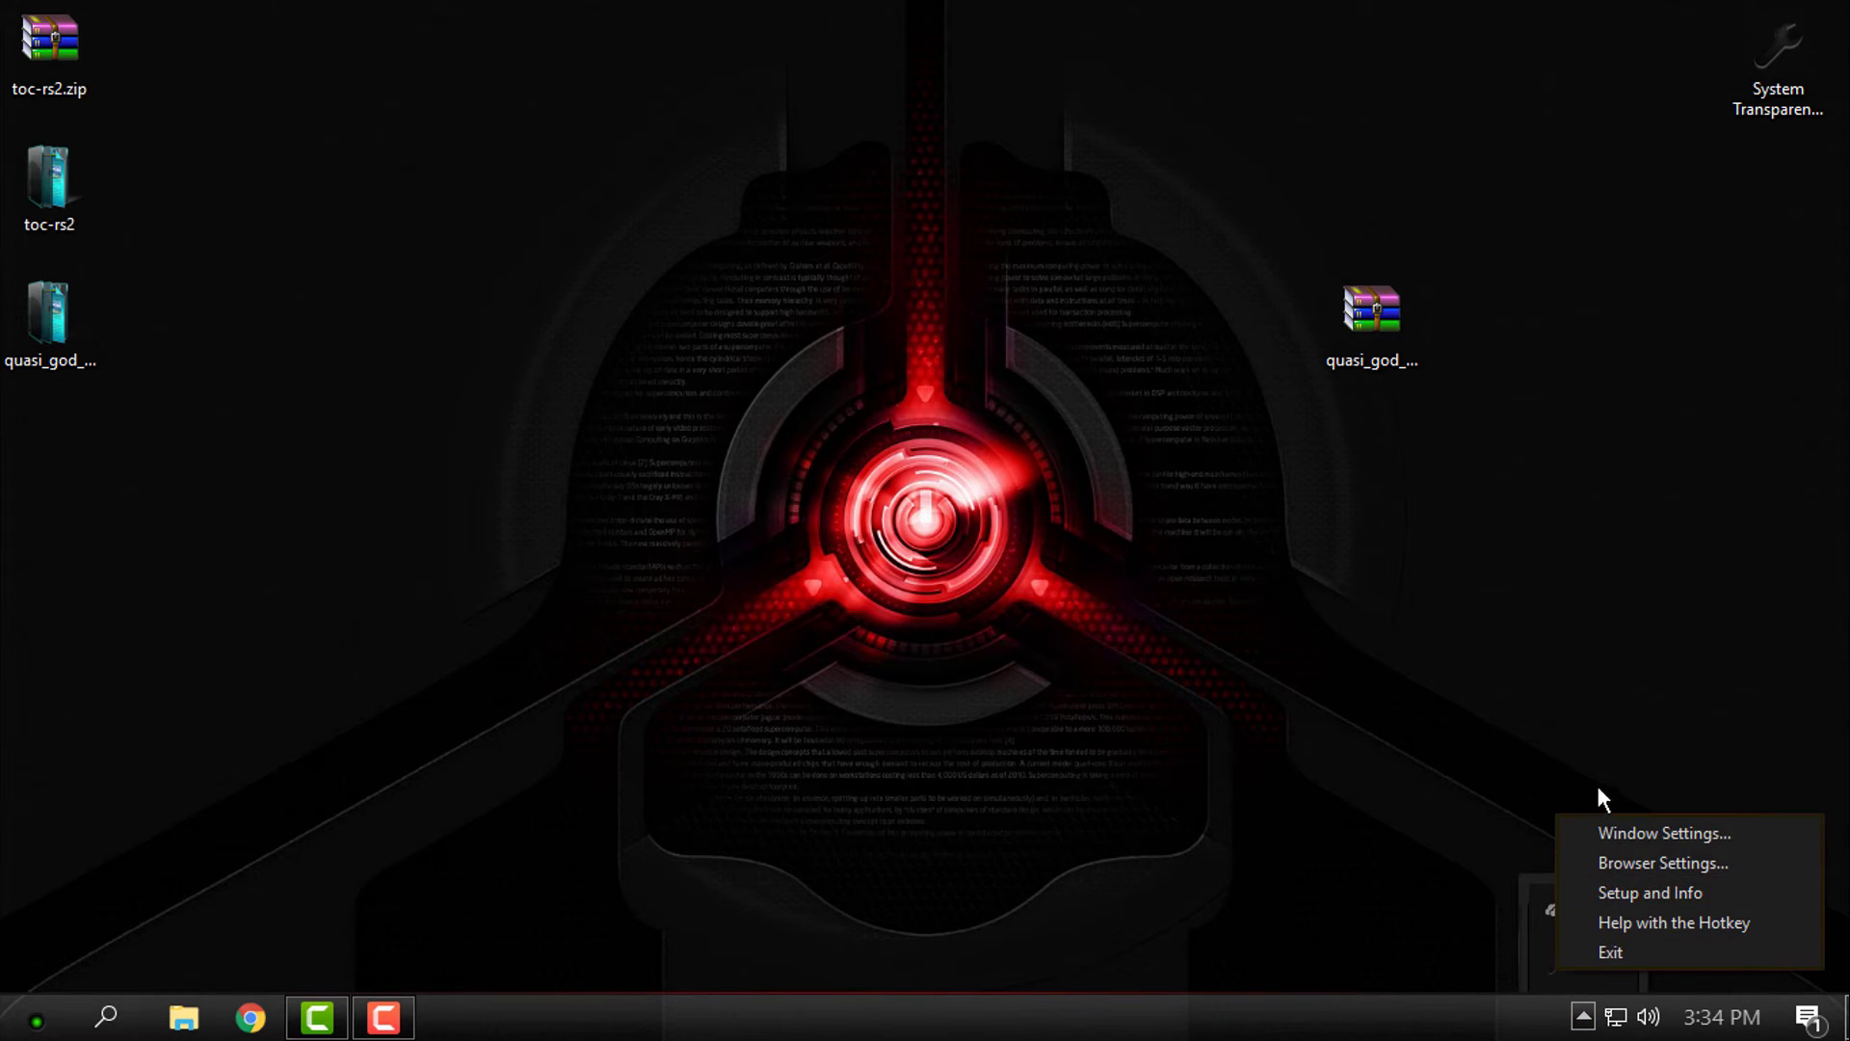
pyautogui.click(1601, 860)
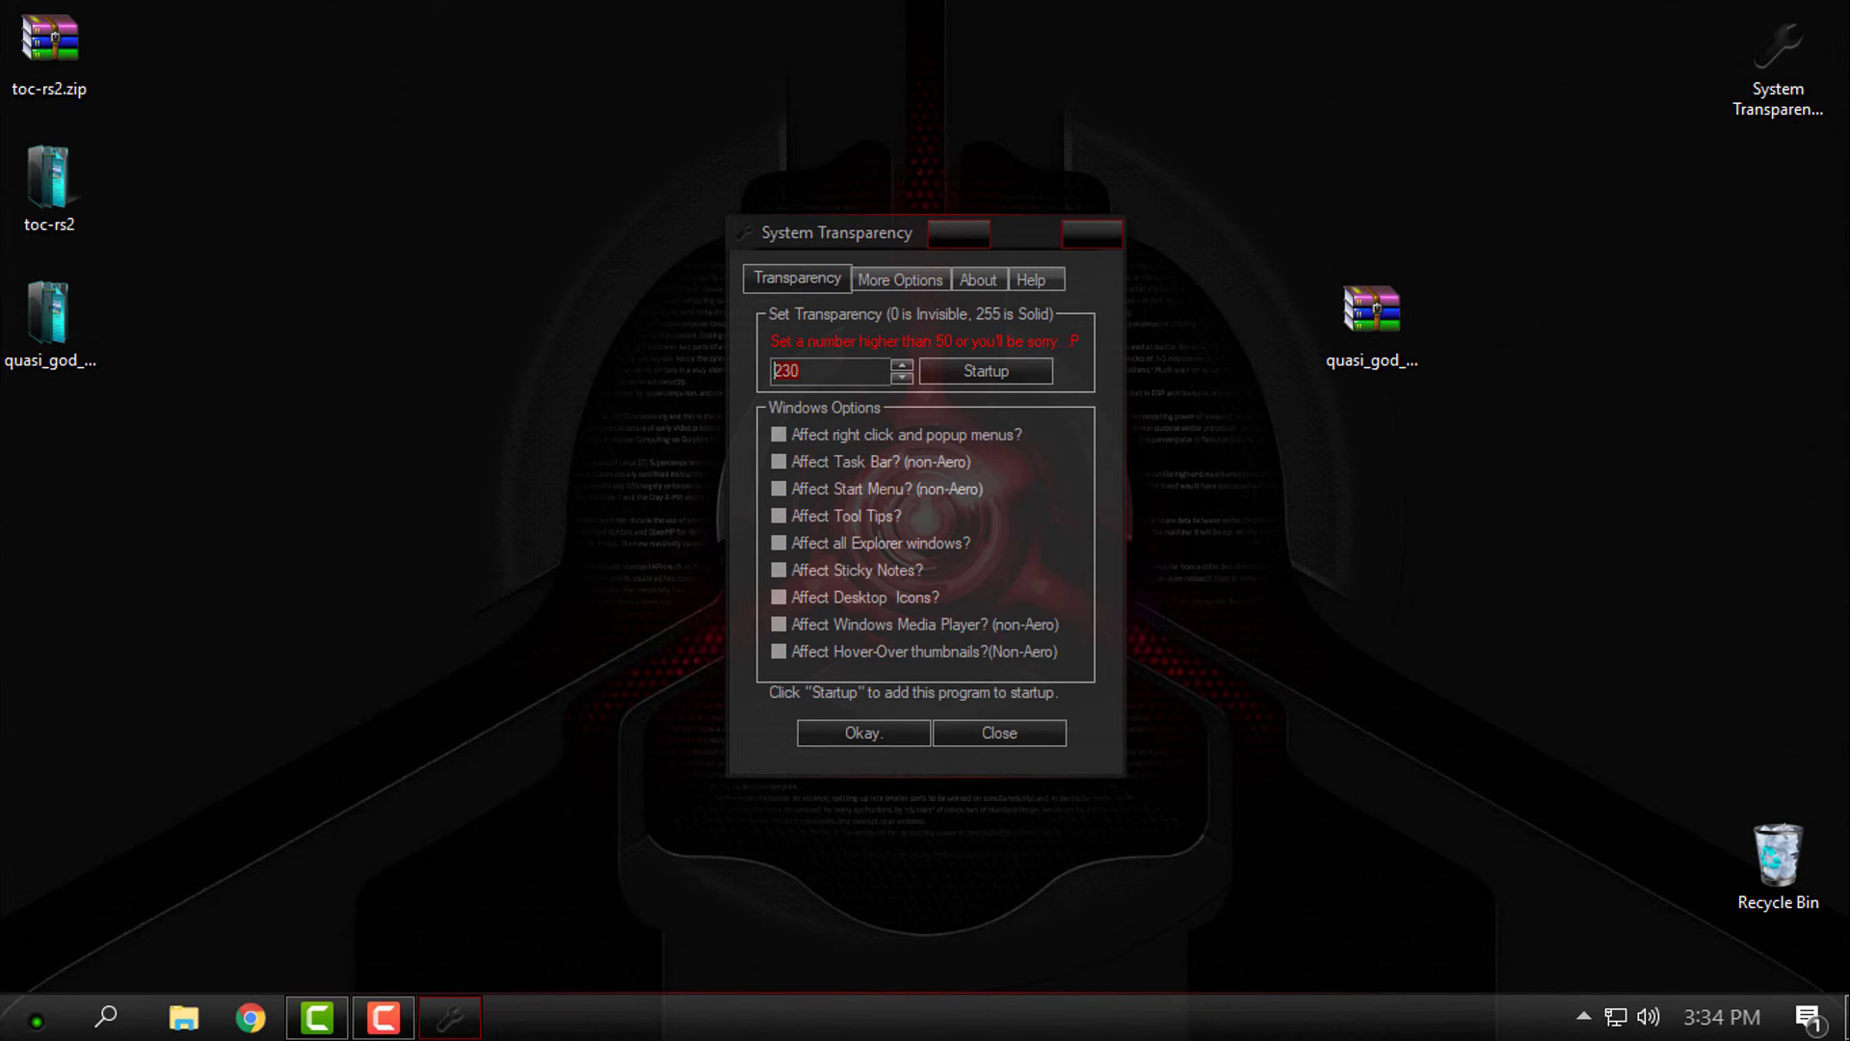
# Change transparency from 230 to 235, tick Task Bar, Start Menu and all Explorer windows, and confirm.
pyautogui.press('End')
pyautogui.press('BackSpace')
pyautogui.write('5')
pyautogui.click(778, 488)
pyautogui.click(779, 462)
pyautogui.click(778, 542)
pyautogui.click(845, 729)
pyautogui.click(848, 725)
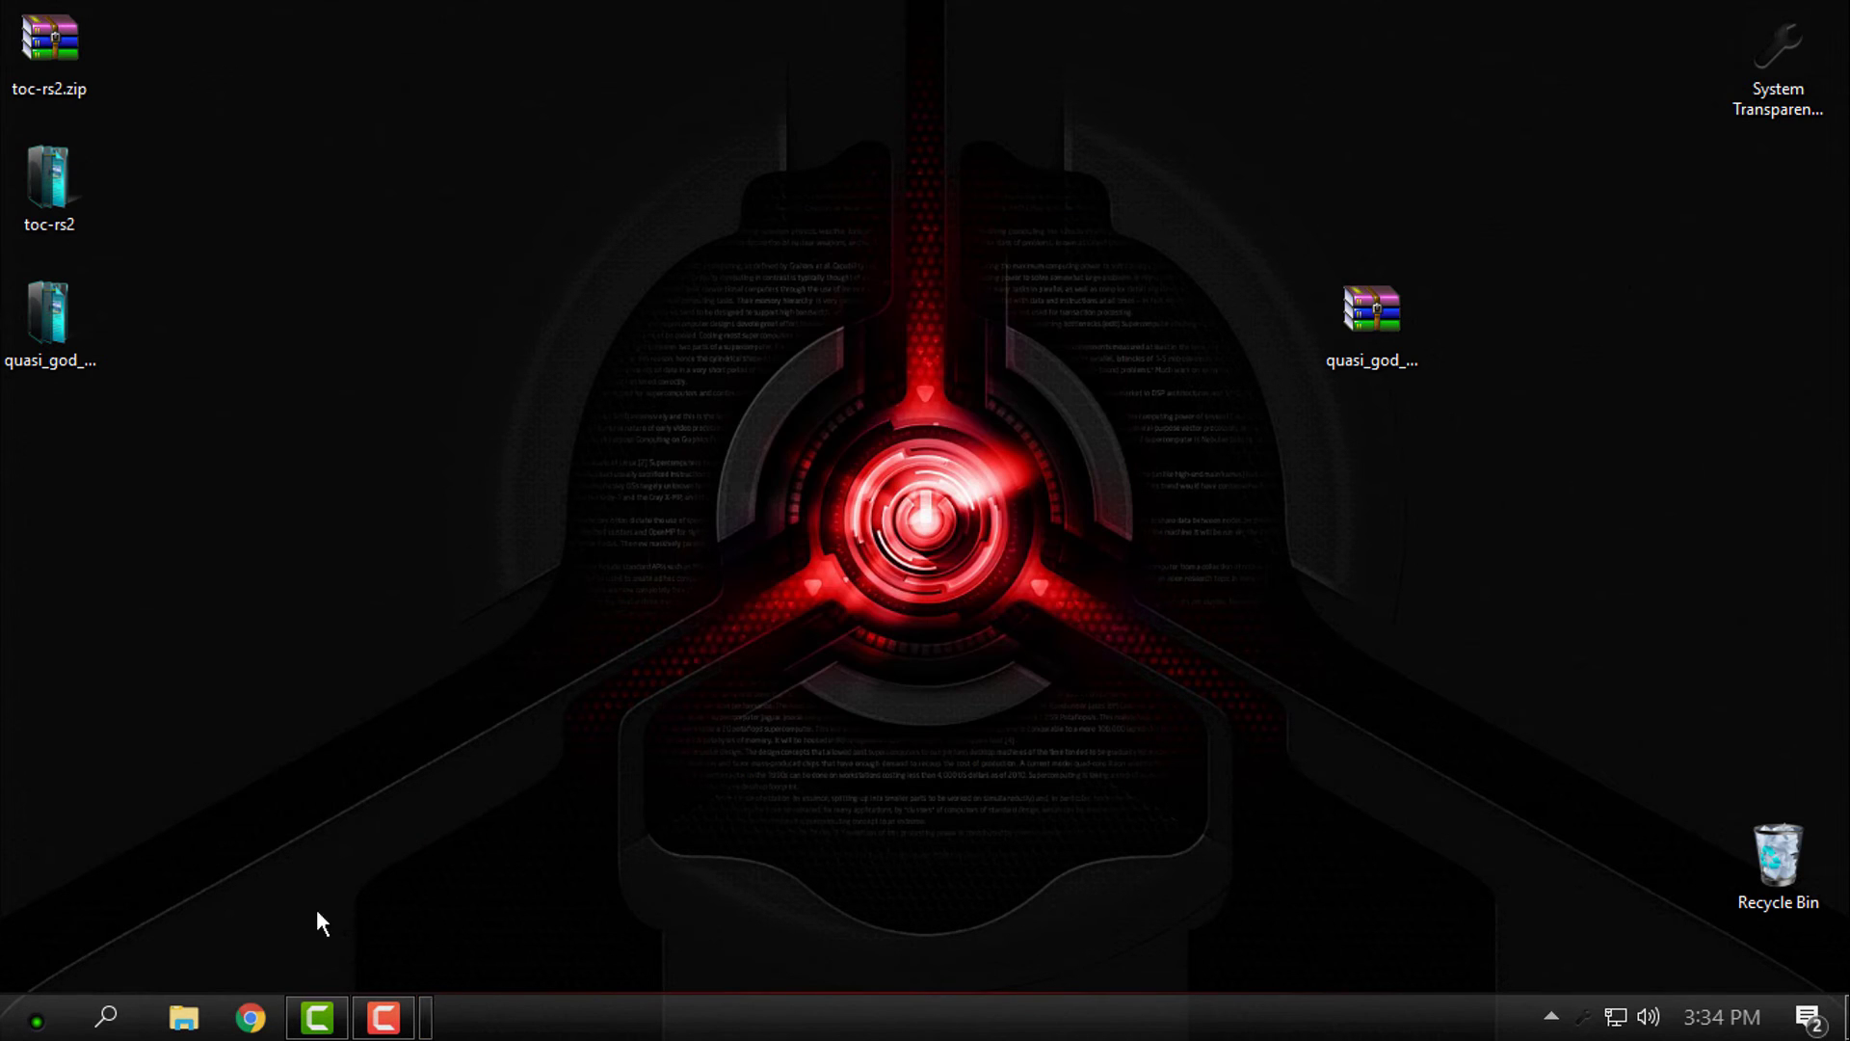
# Open This PC in a new Explorer window, reposition, maximize and restore it, then close it and open Start.
pyautogui.press('super+e')
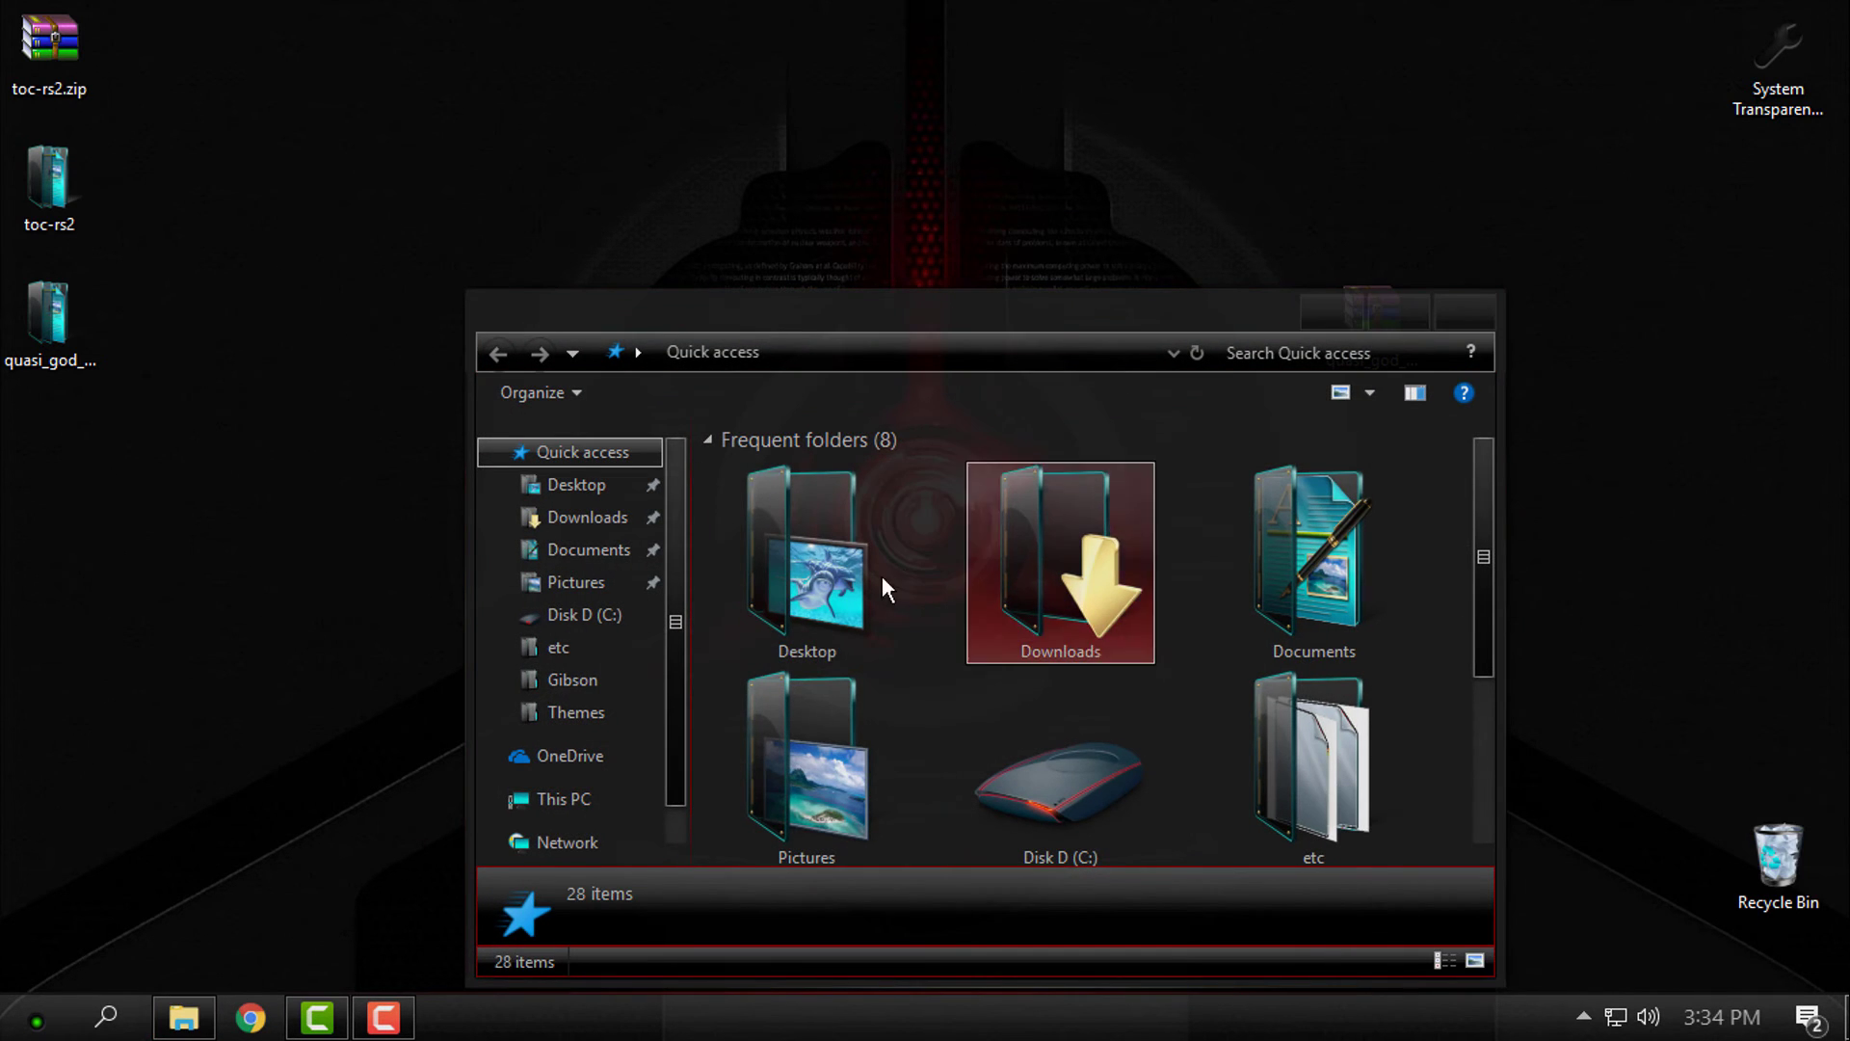
pyautogui.click(540, 802)
pyautogui.moveTo(896, 328); pyautogui.dragTo(757, 280)
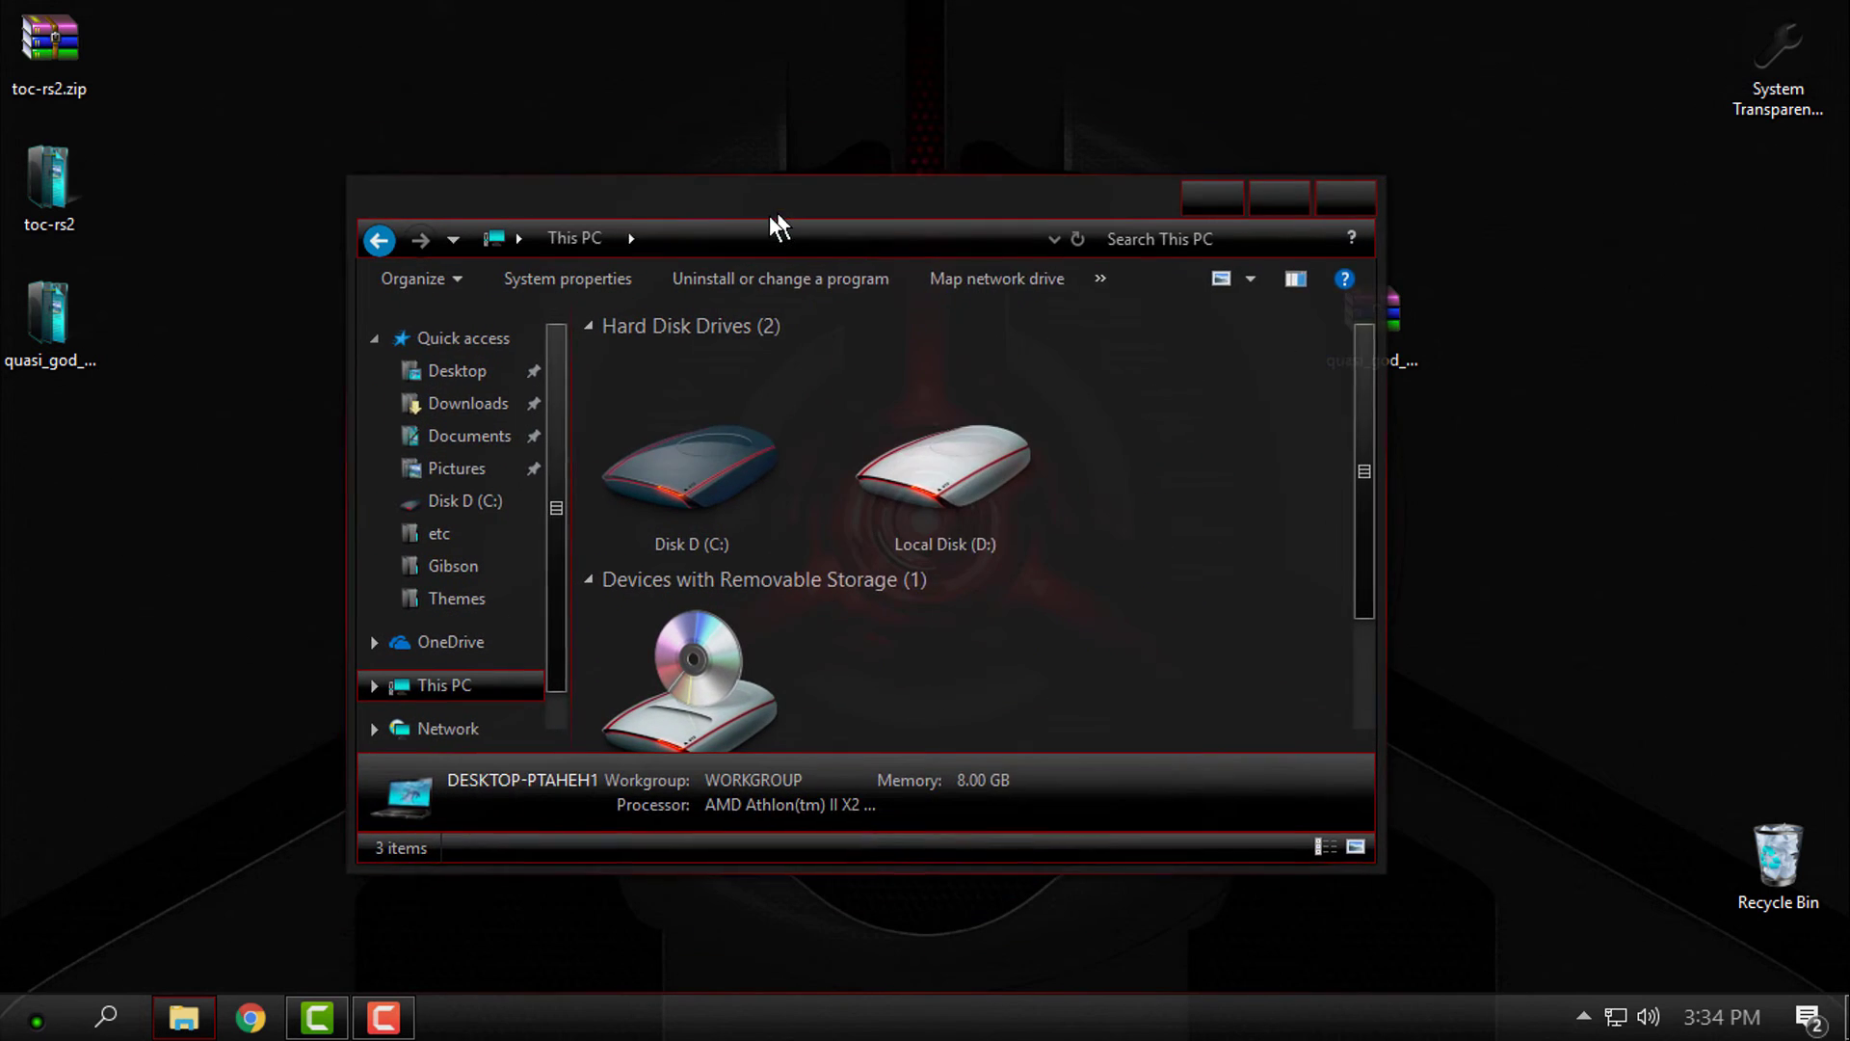
pyautogui.moveTo(769, 215); pyautogui.dragTo(793, 177)
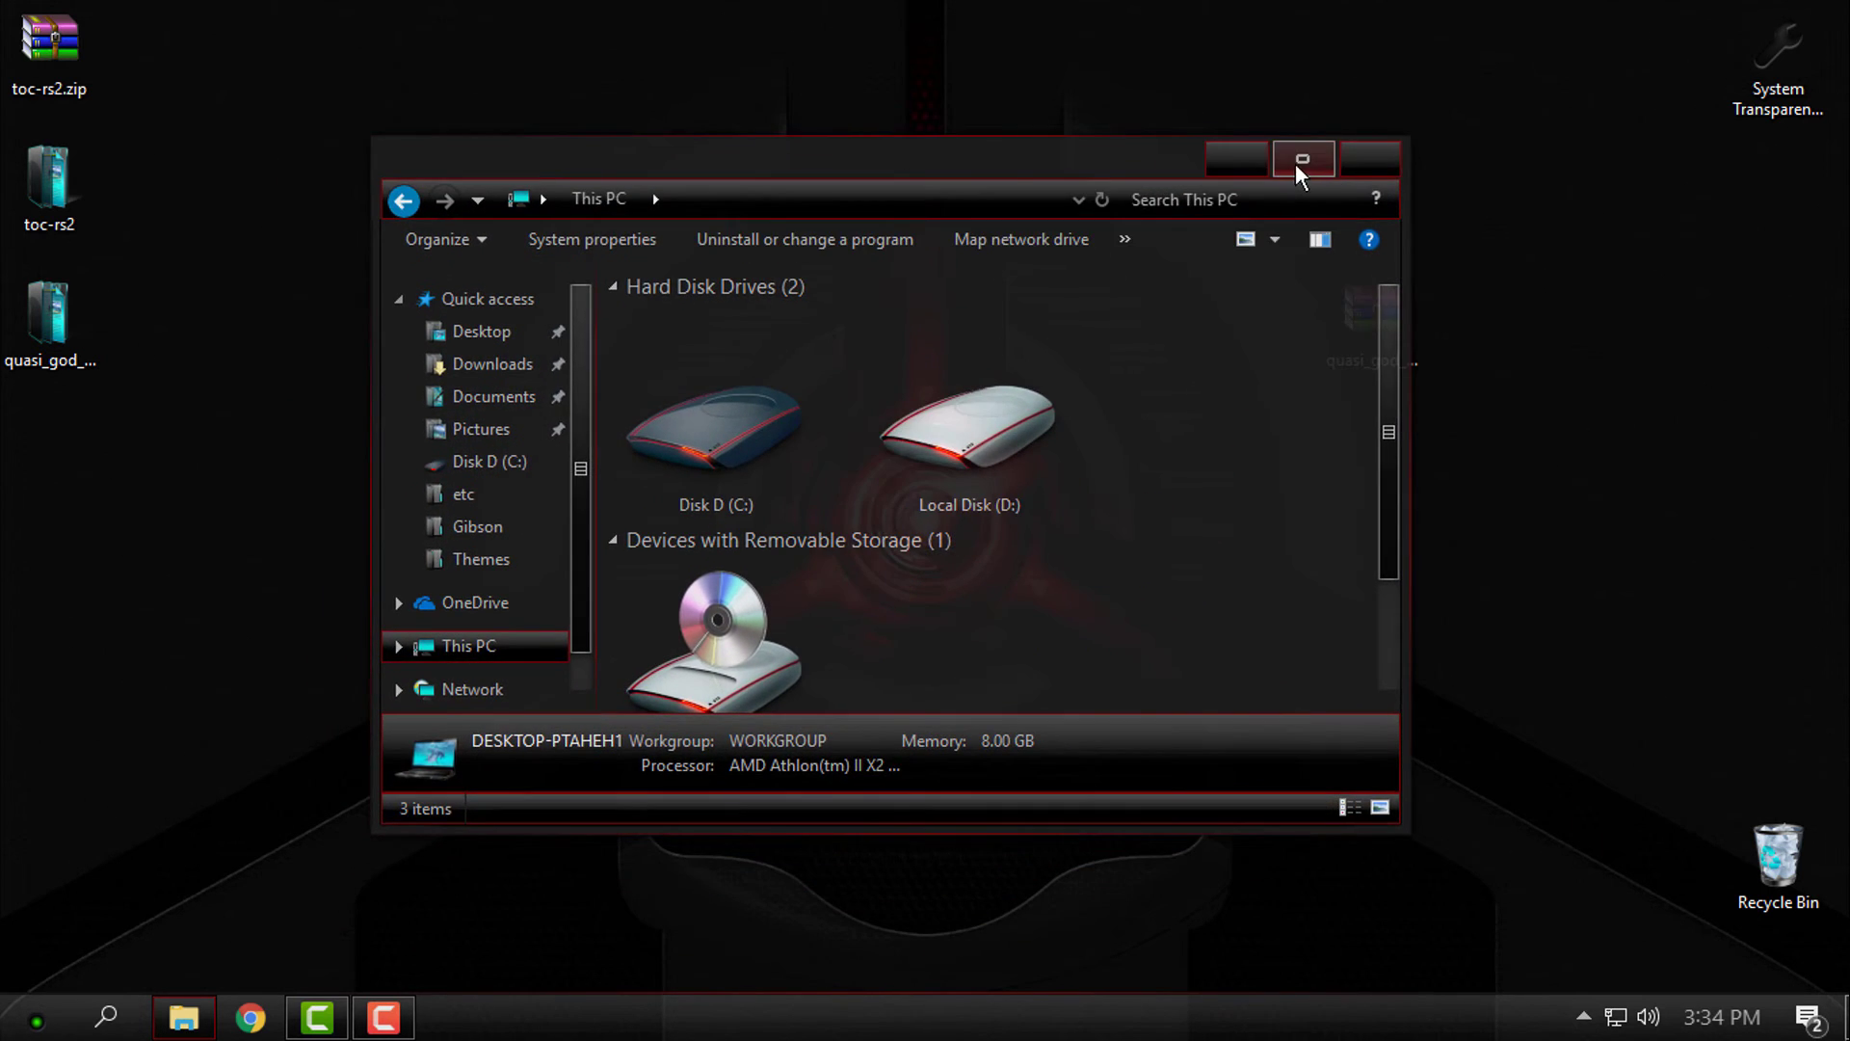
pyautogui.click(1295, 164)
pyautogui.moveTo(898, 13); pyautogui.dragTo(920, 150)
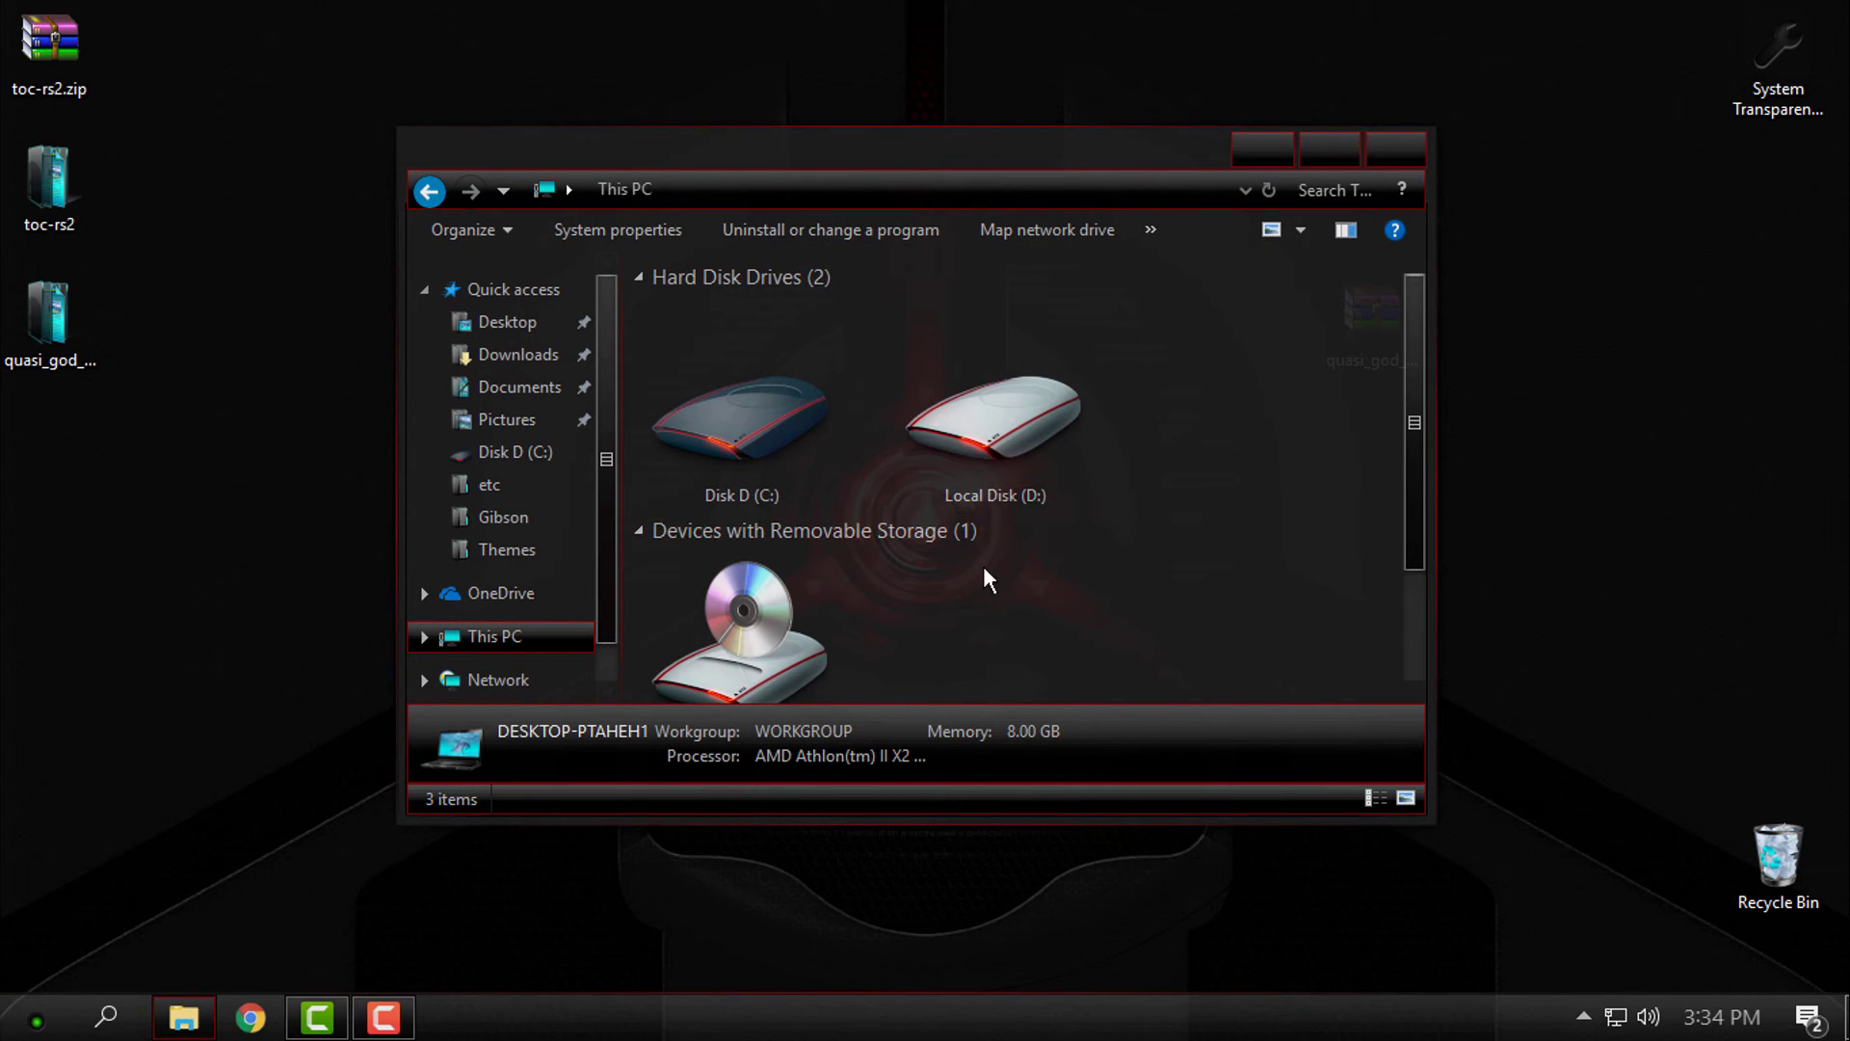
pyautogui.press('Home')
pyautogui.click(1397, 152)
pyautogui.press('super')
# Open This PC Properties showing Windows 10 Pro and 8.00 GB RAM, resize the window, then close it.
pyautogui.rightClick(424, 706)
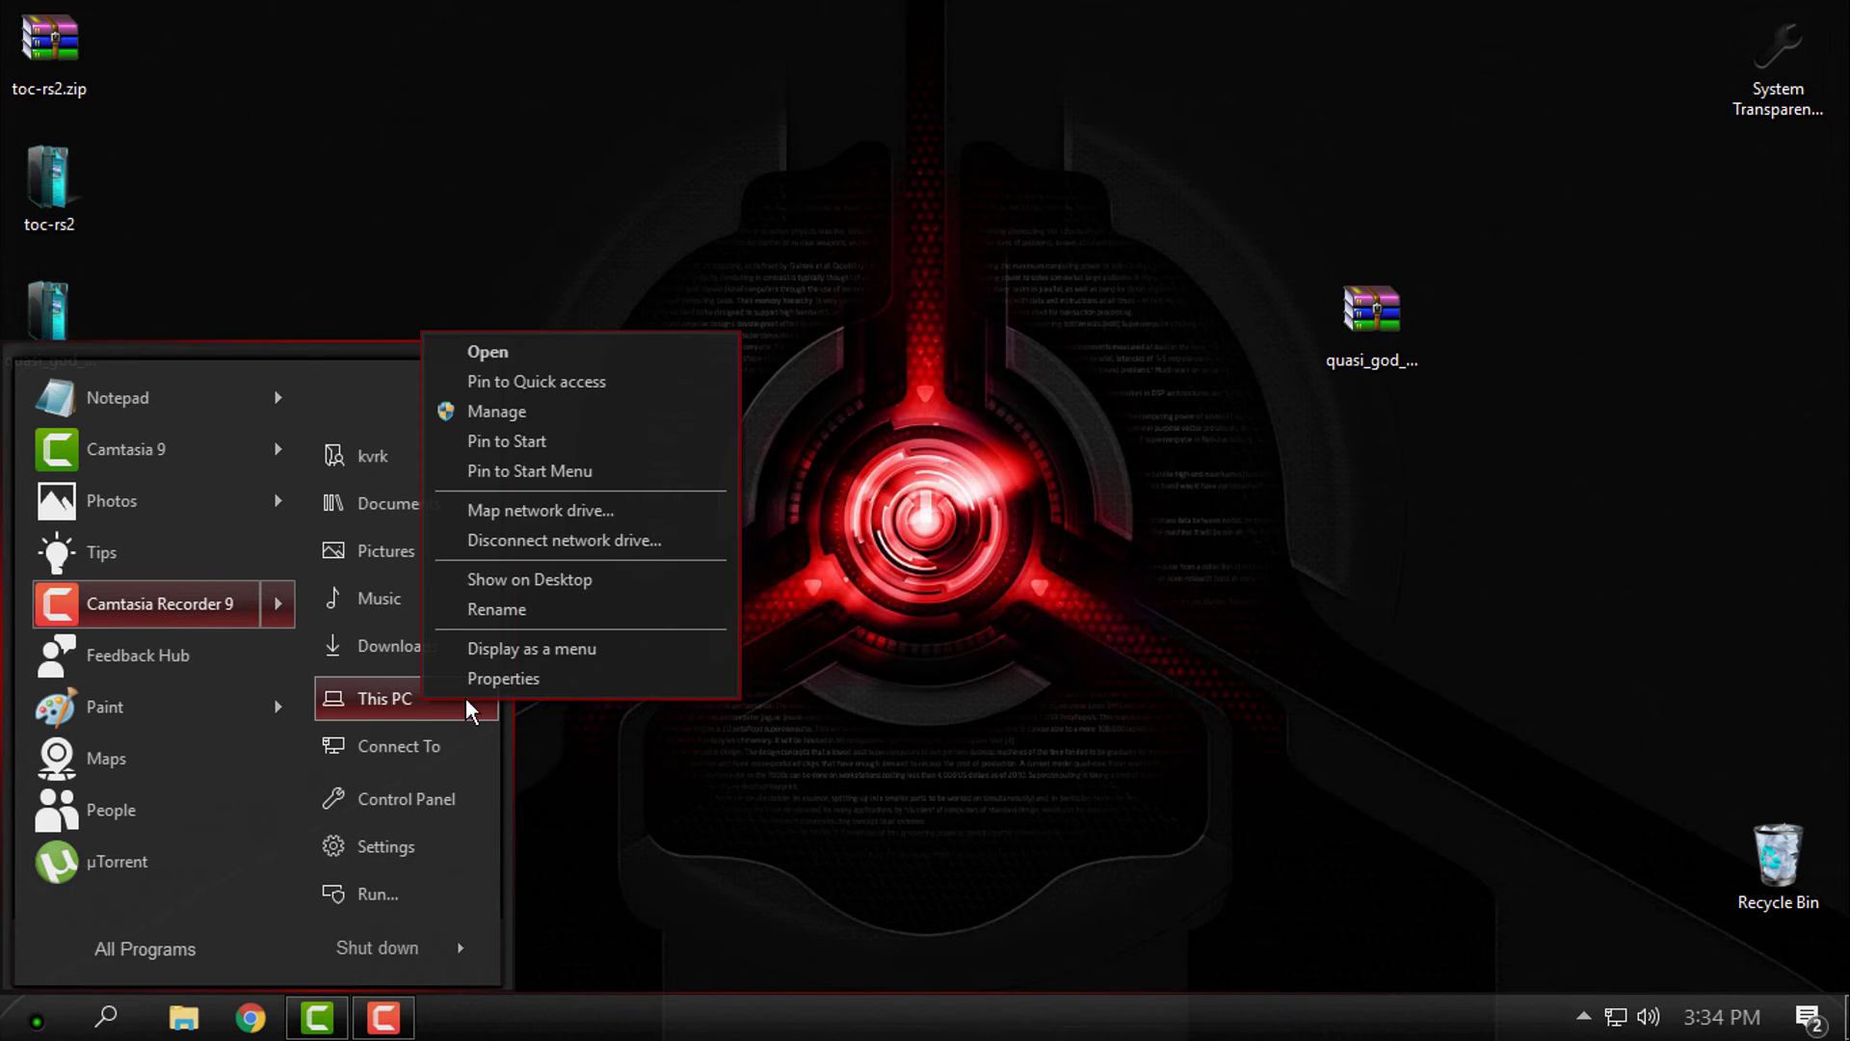
pyautogui.click(508, 681)
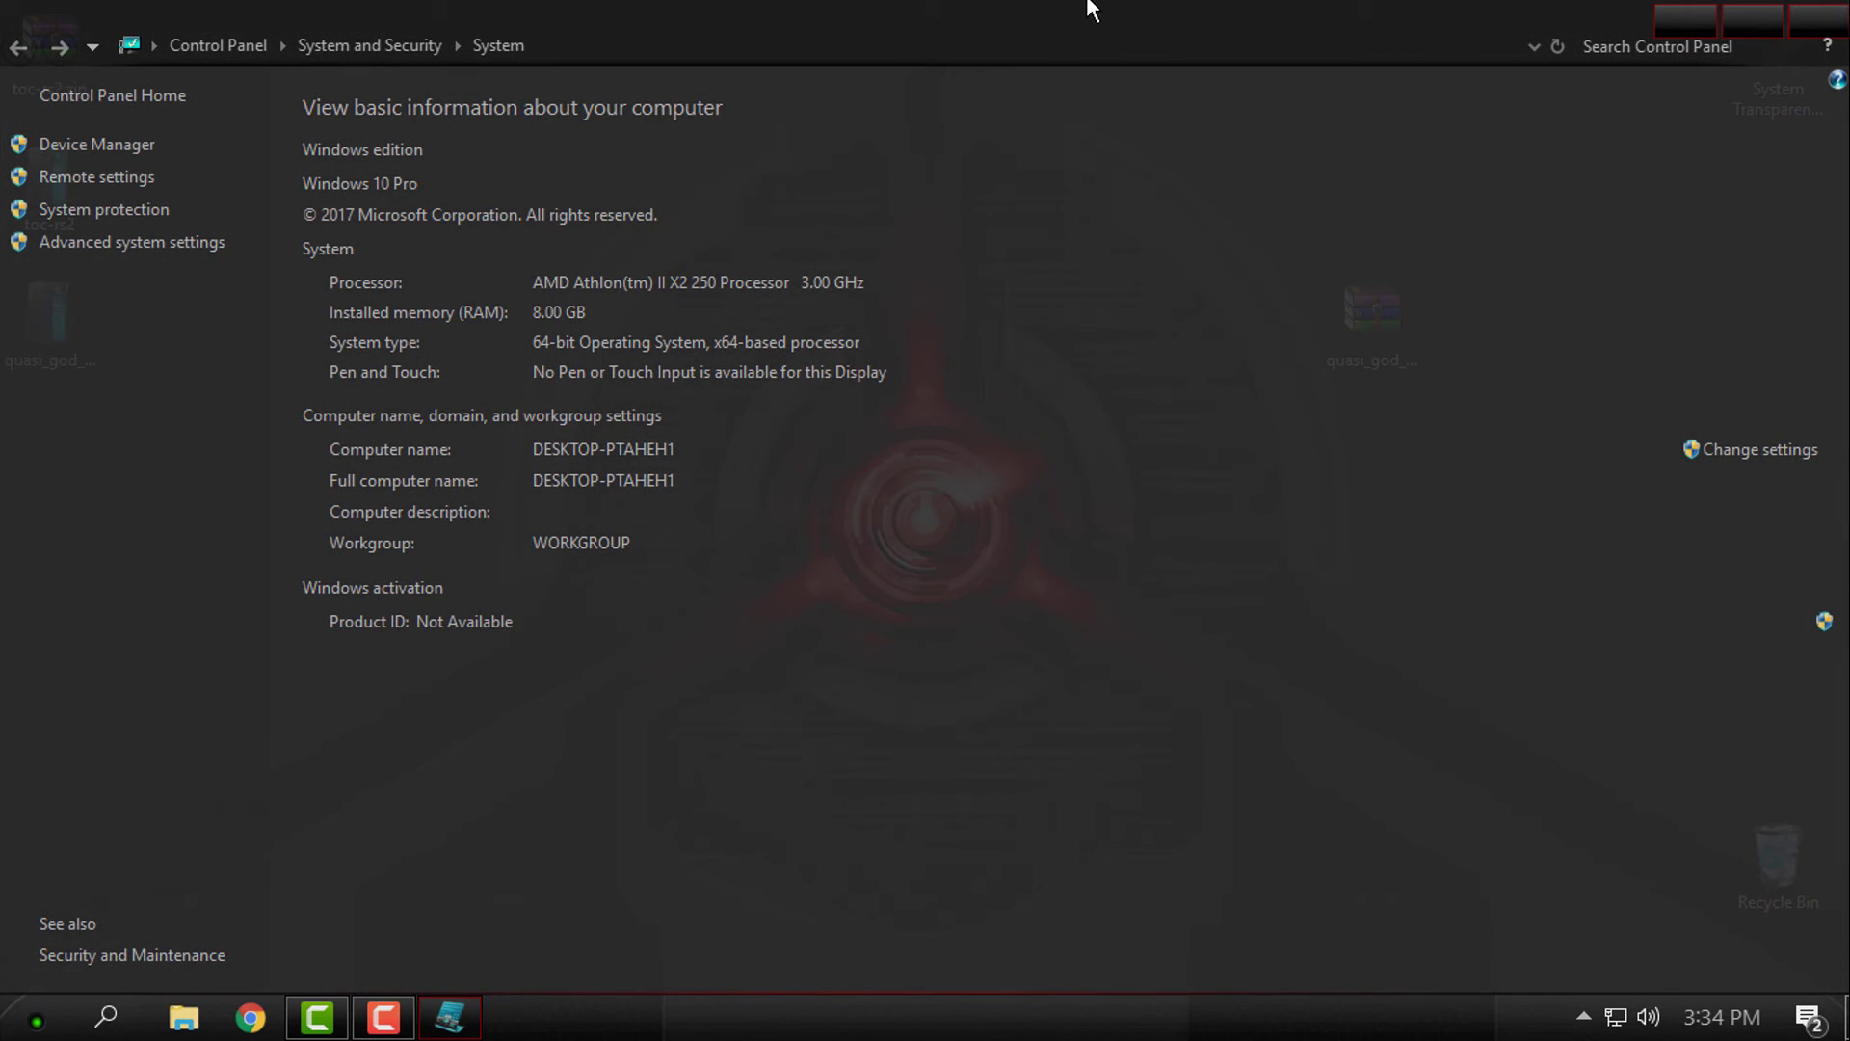
pyautogui.doubleClick(1088, 19)
pyautogui.moveTo(1094, 19); pyautogui.dragTo(961, 177)
pyautogui.click(1395, 197)
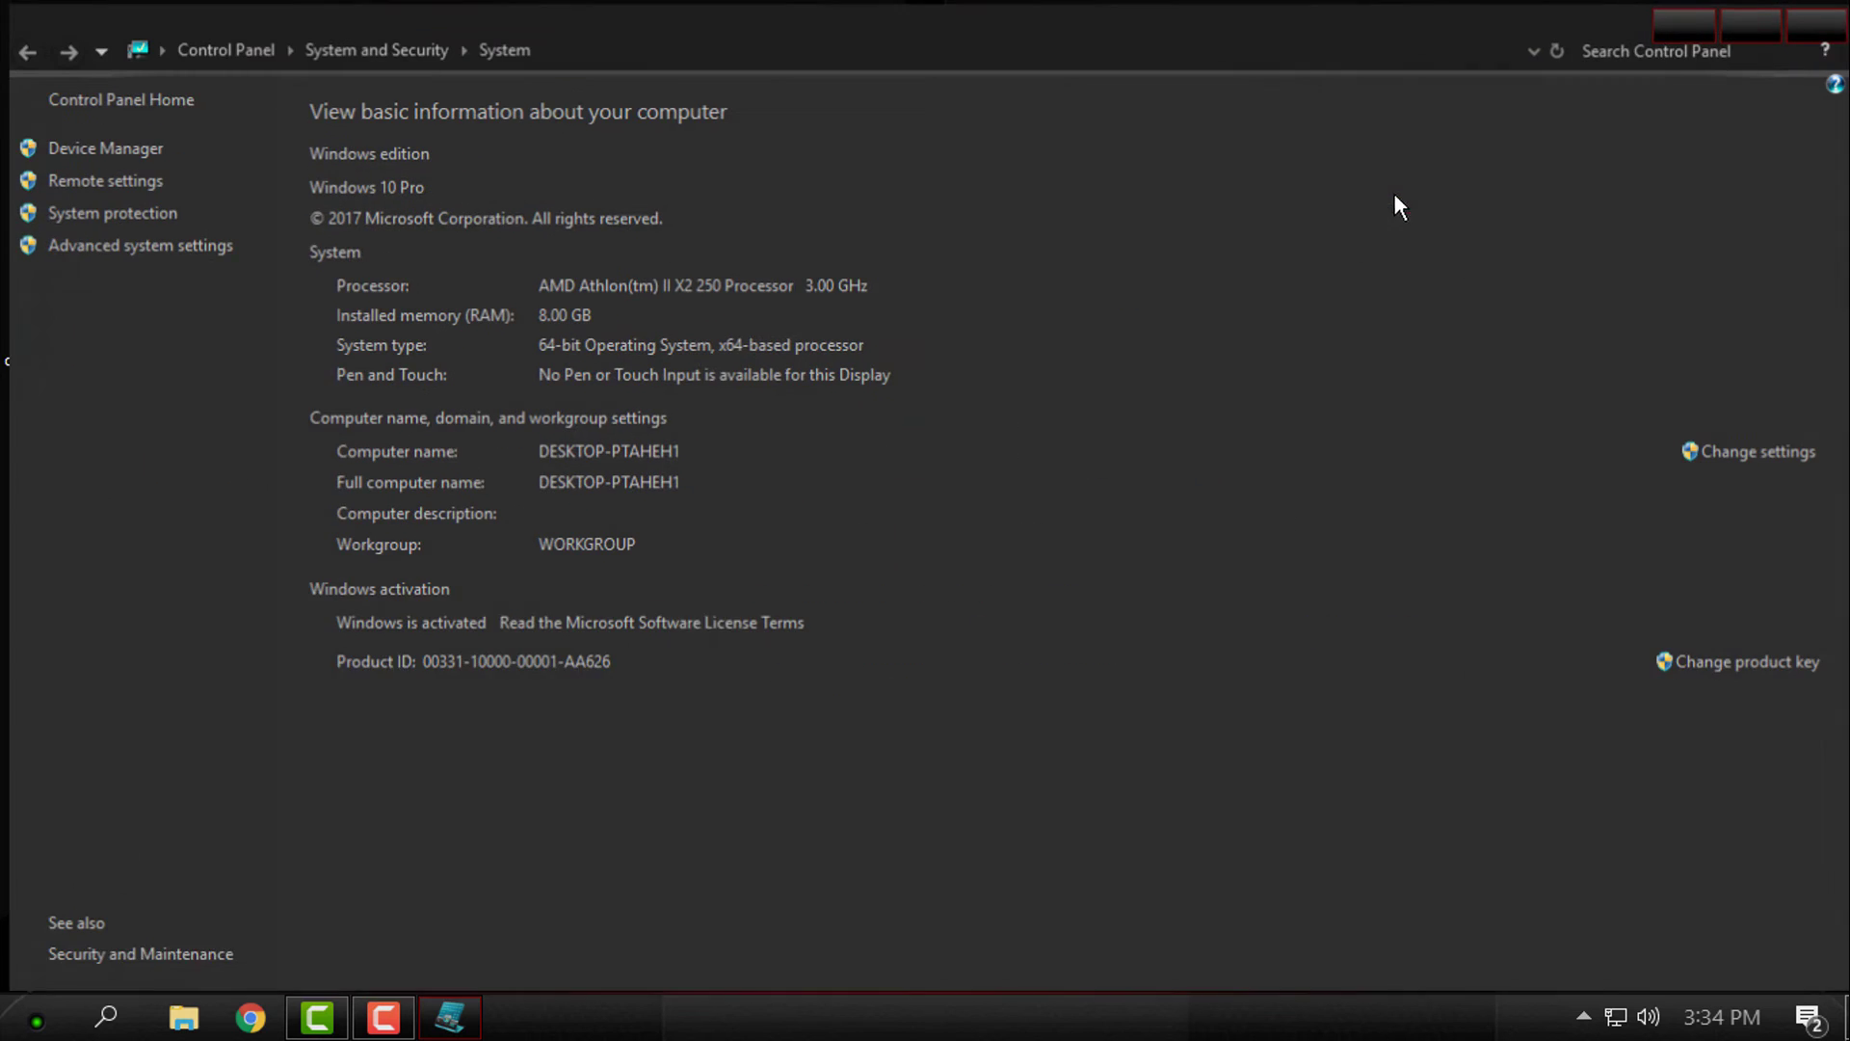
pyautogui.doubleClick(826, 12)
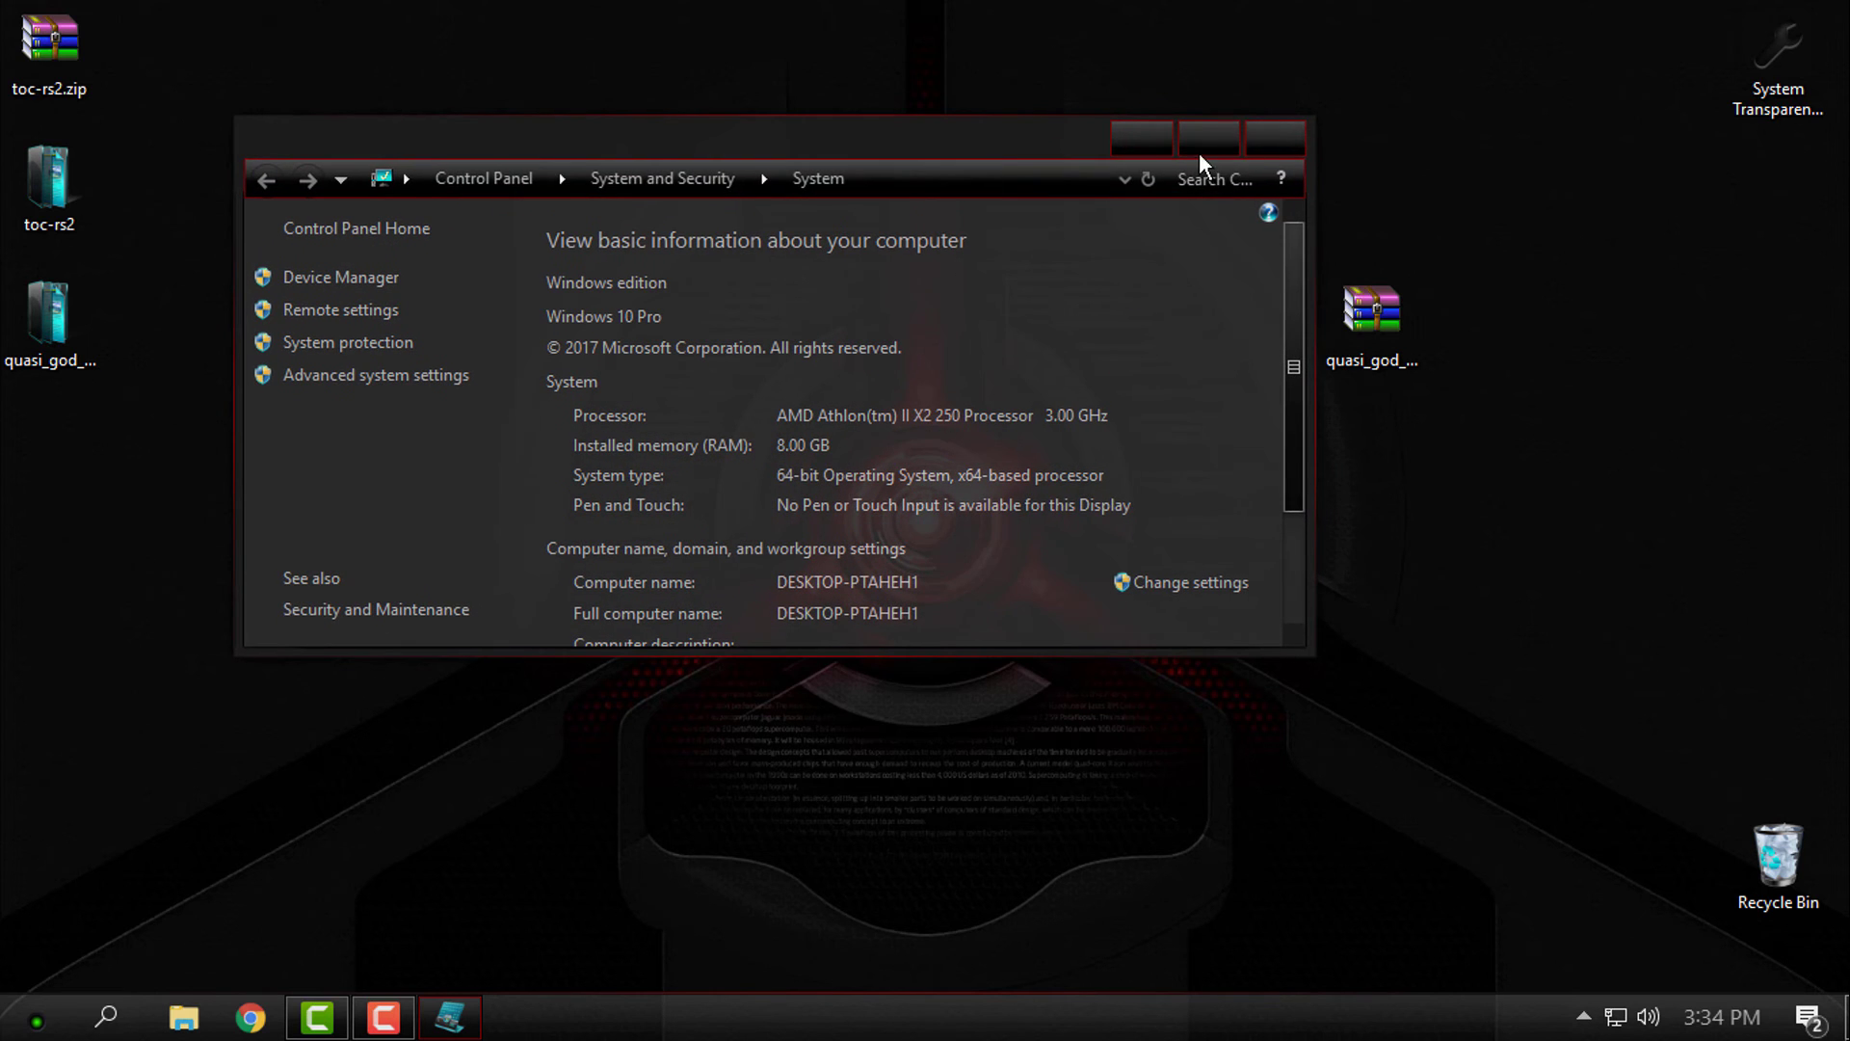
pyautogui.click(1210, 147)
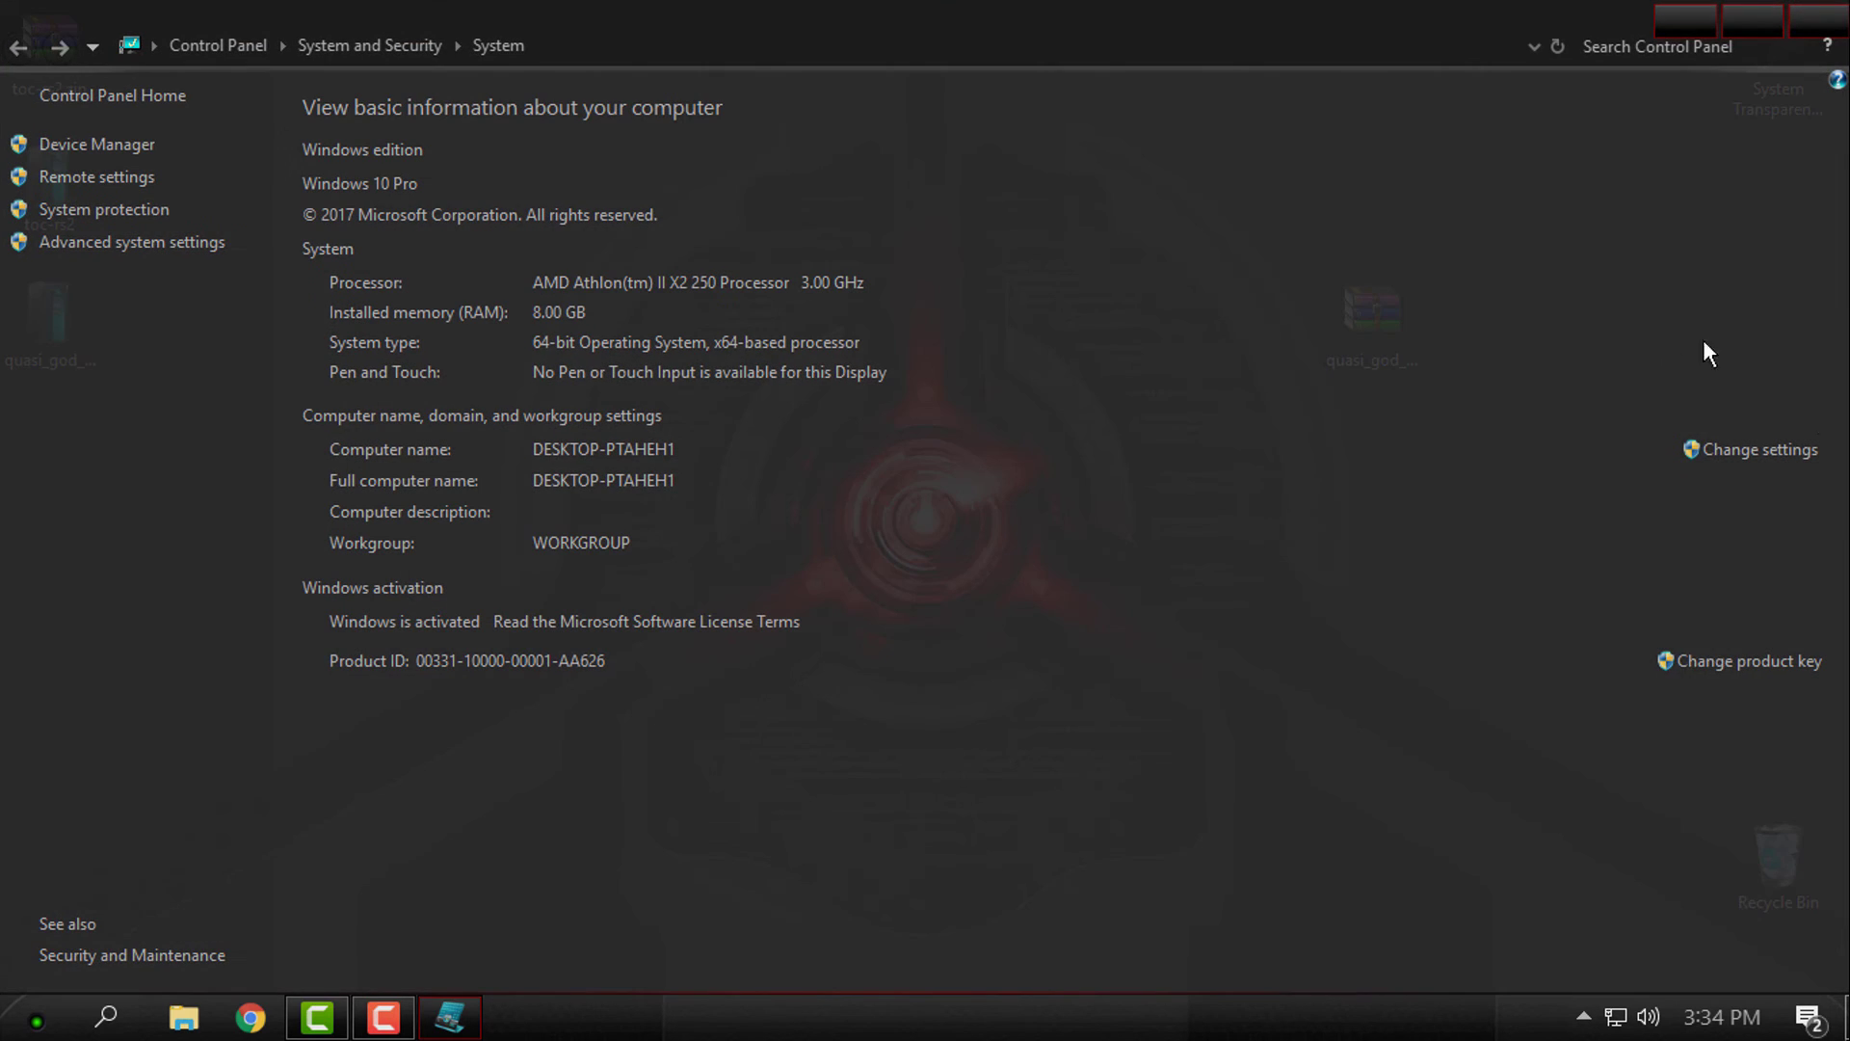
pyautogui.click(1813, 27)
# Open the quasi_god folder and its Quasi-God Warning Red image folder, then close it.
pyautogui.click(59, 303)
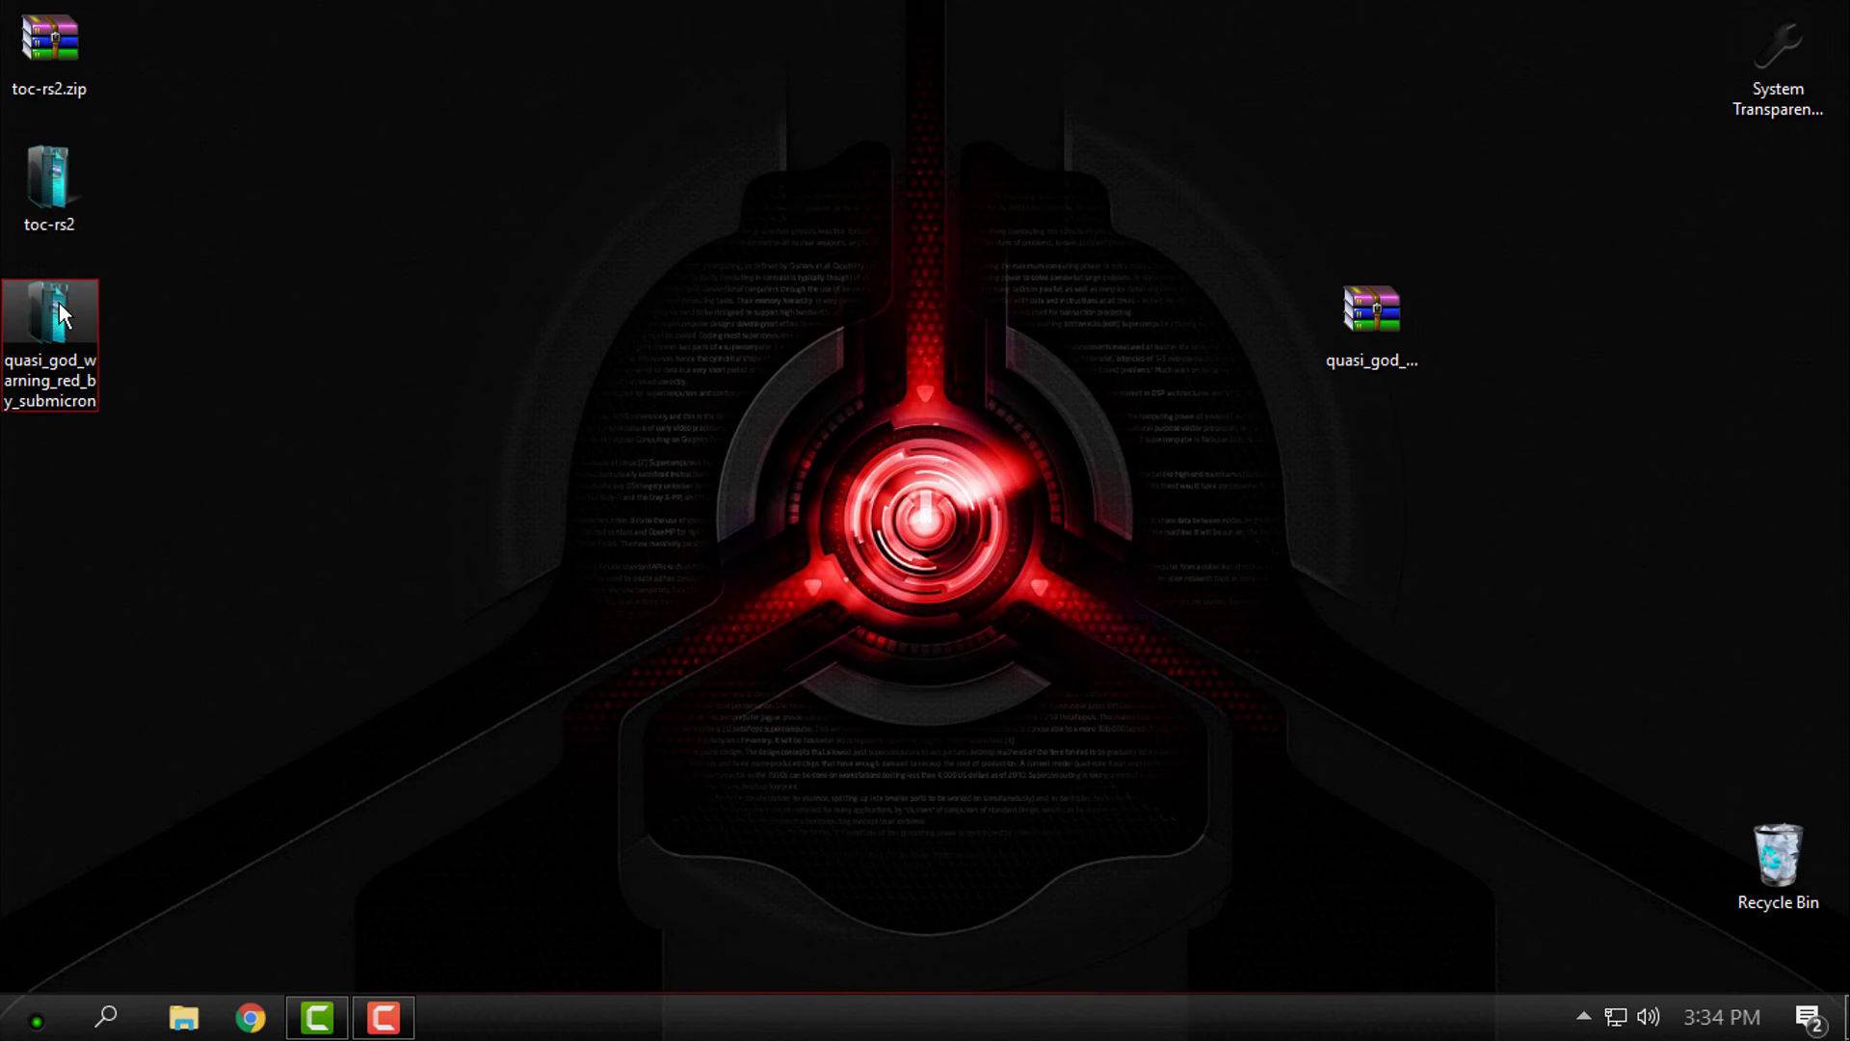
pyautogui.doubleClick(60, 302)
pyautogui.doubleClick(744, 314)
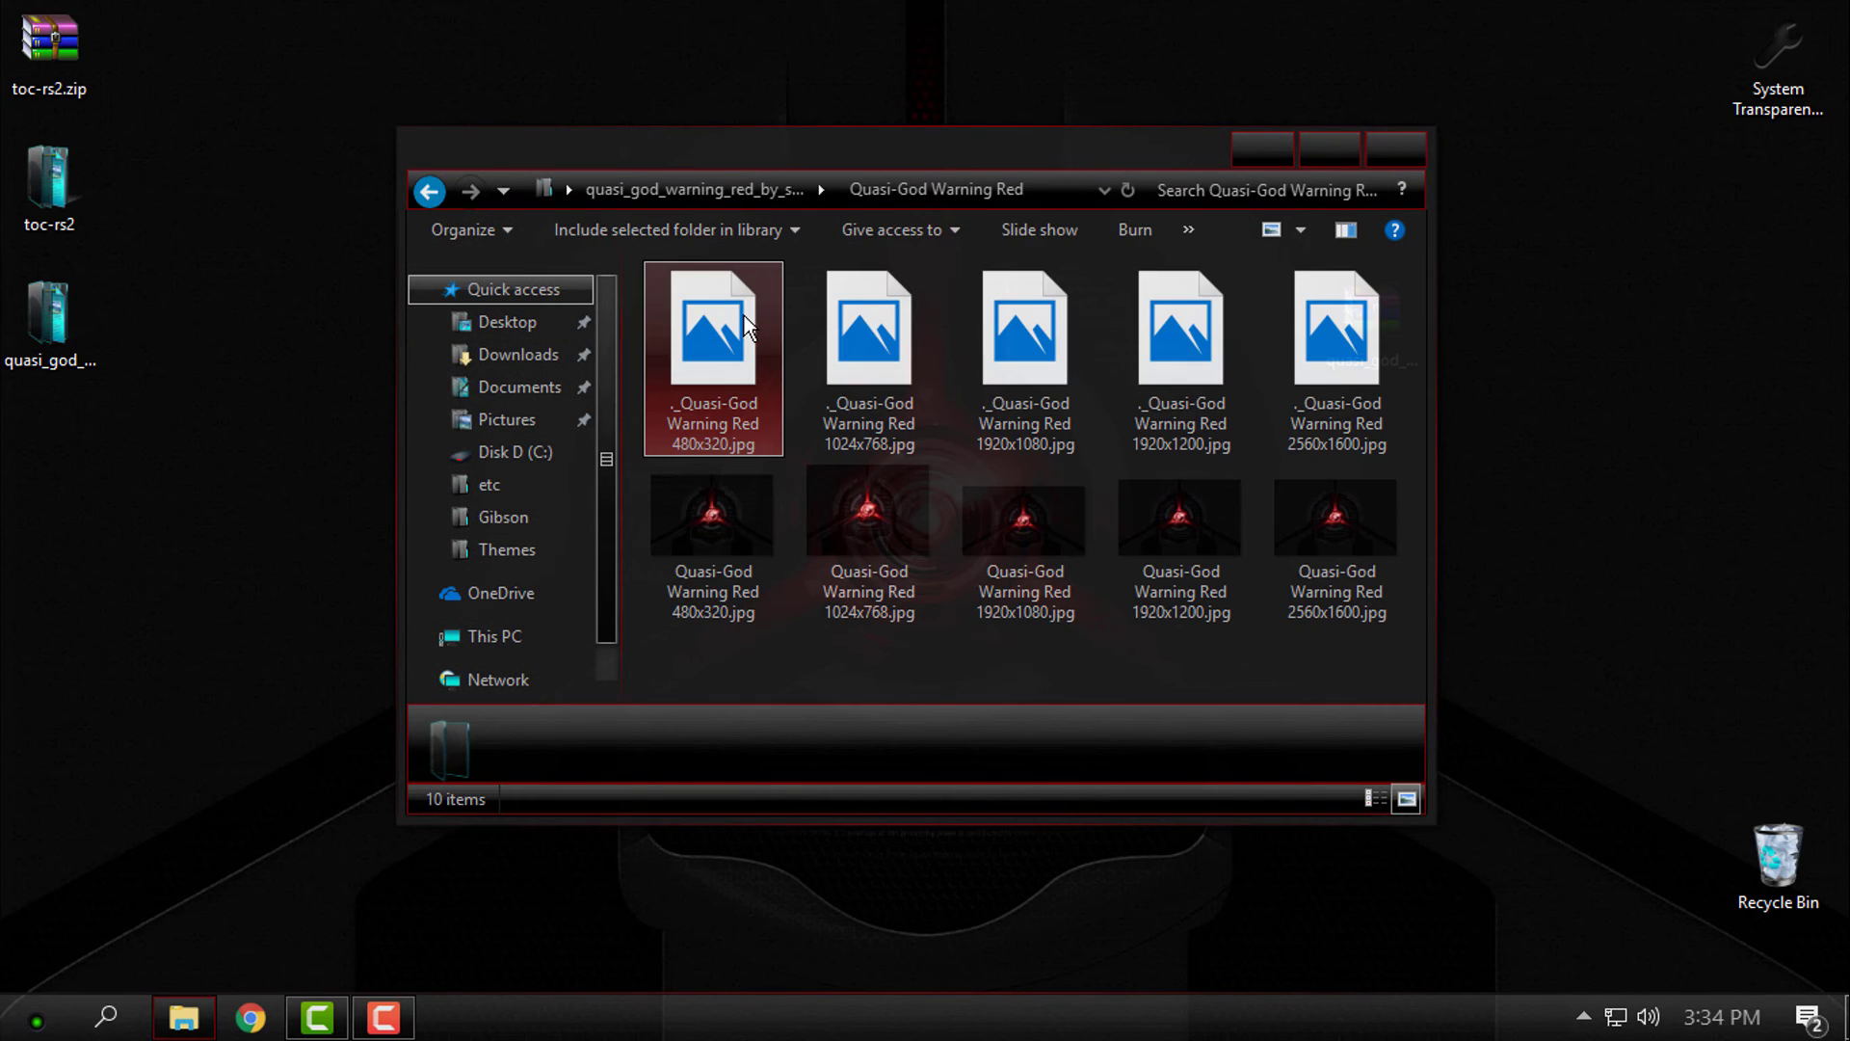
pyautogui.click(1393, 148)
# Browse toc-rs2's blue, green, red and sepia folders, then switch to This PC in a restored window.
pyautogui.doubleClick(58, 197)
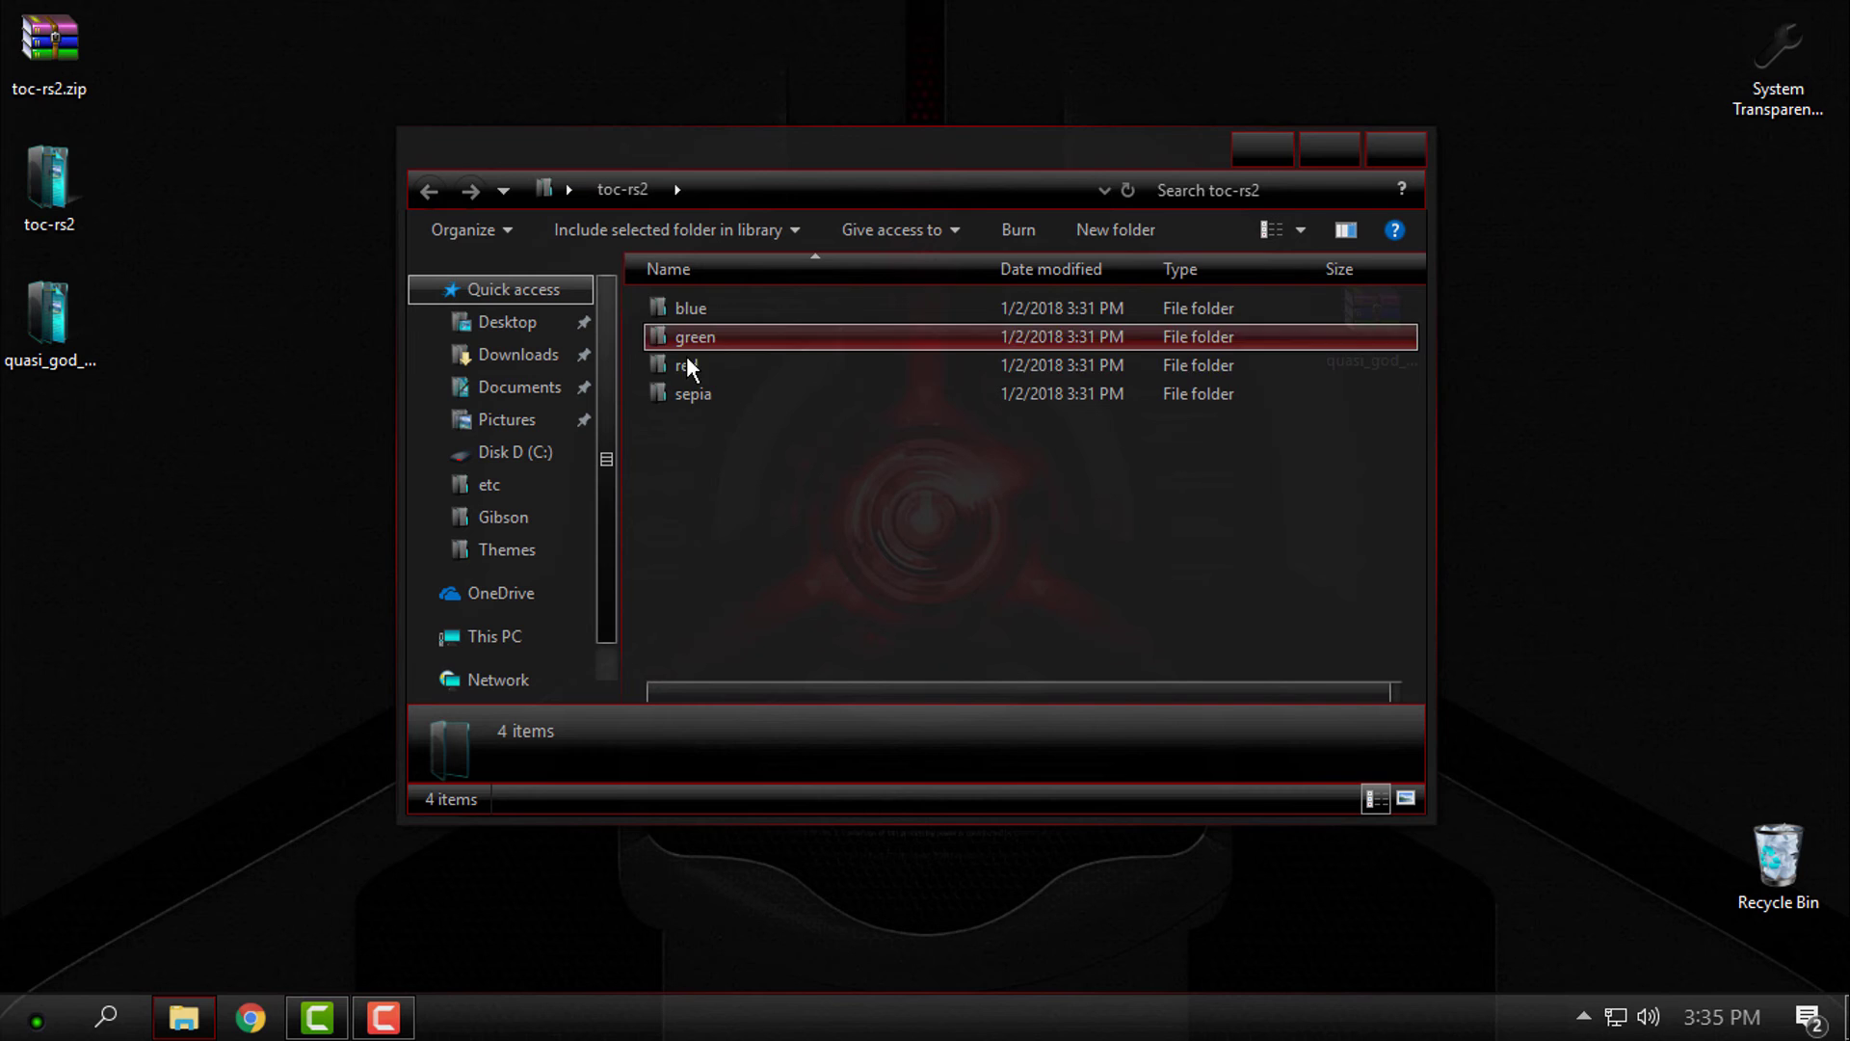
pyautogui.click(713, 310)
pyautogui.click(744, 342)
pyautogui.click(799, 368)
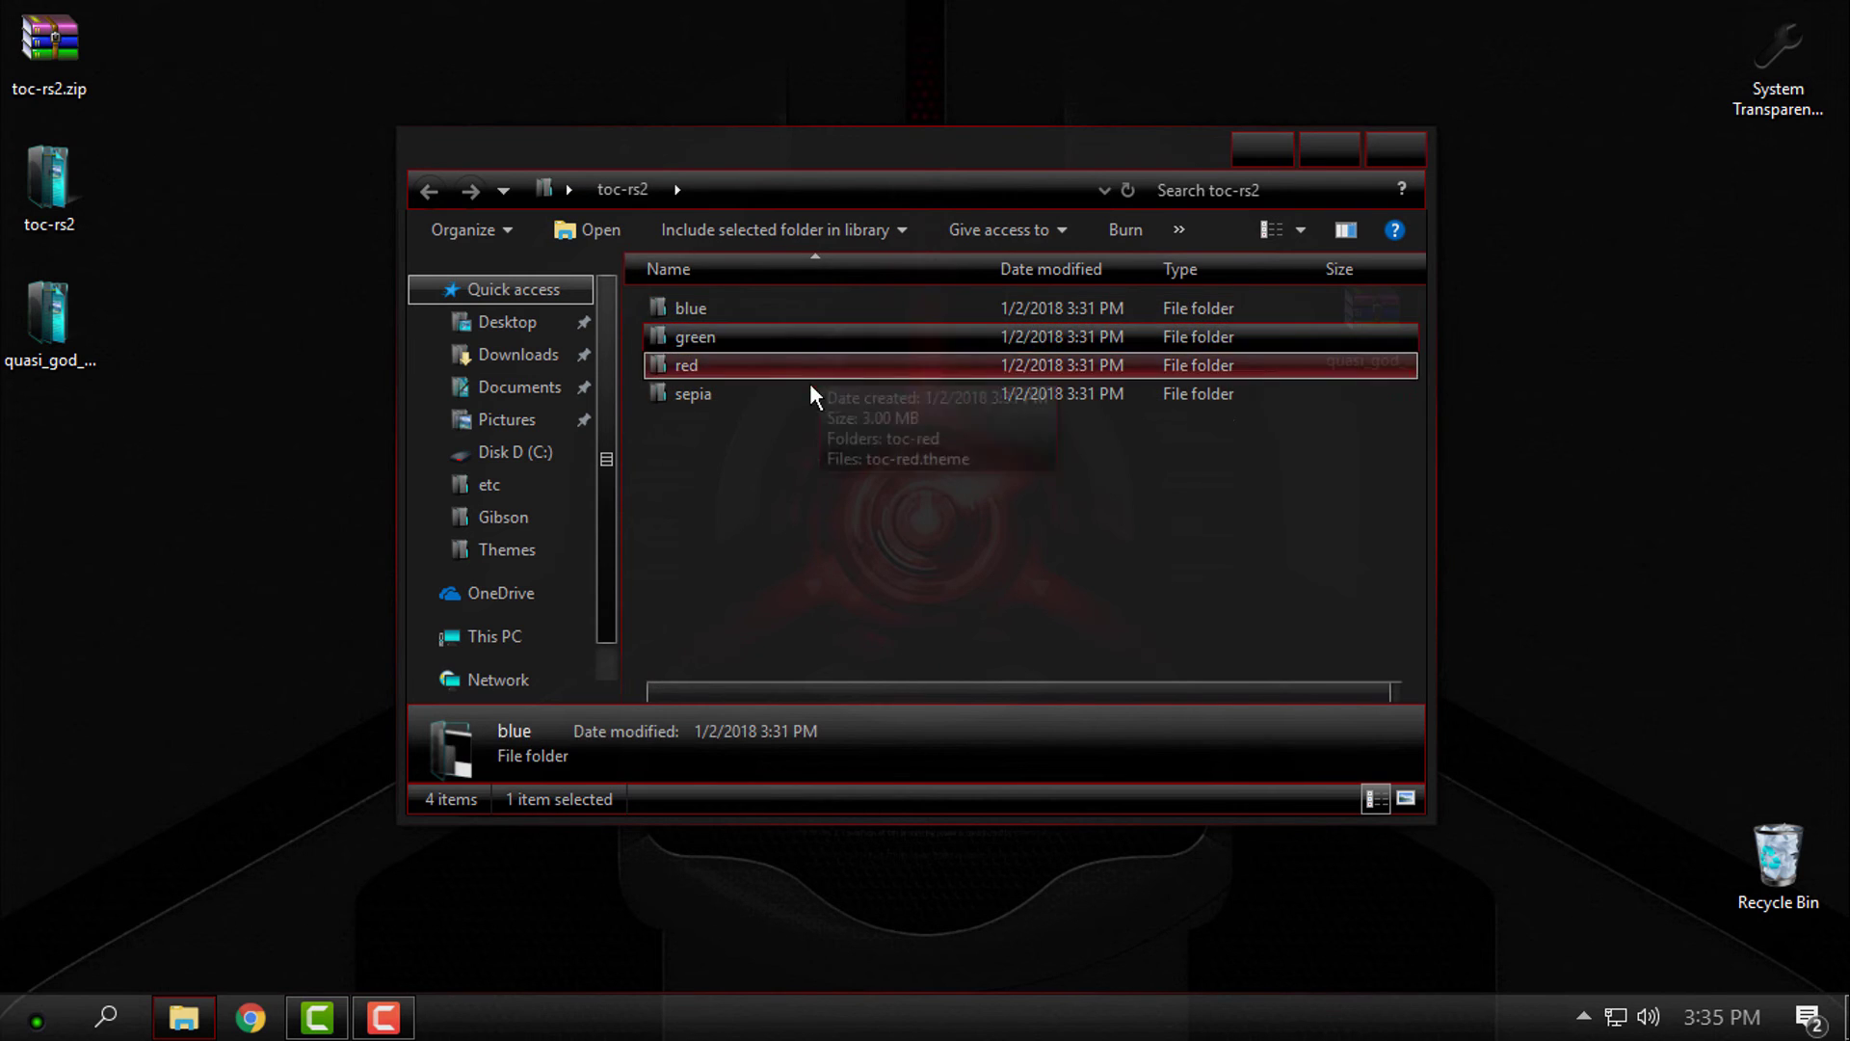
pyautogui.click(788, 397)
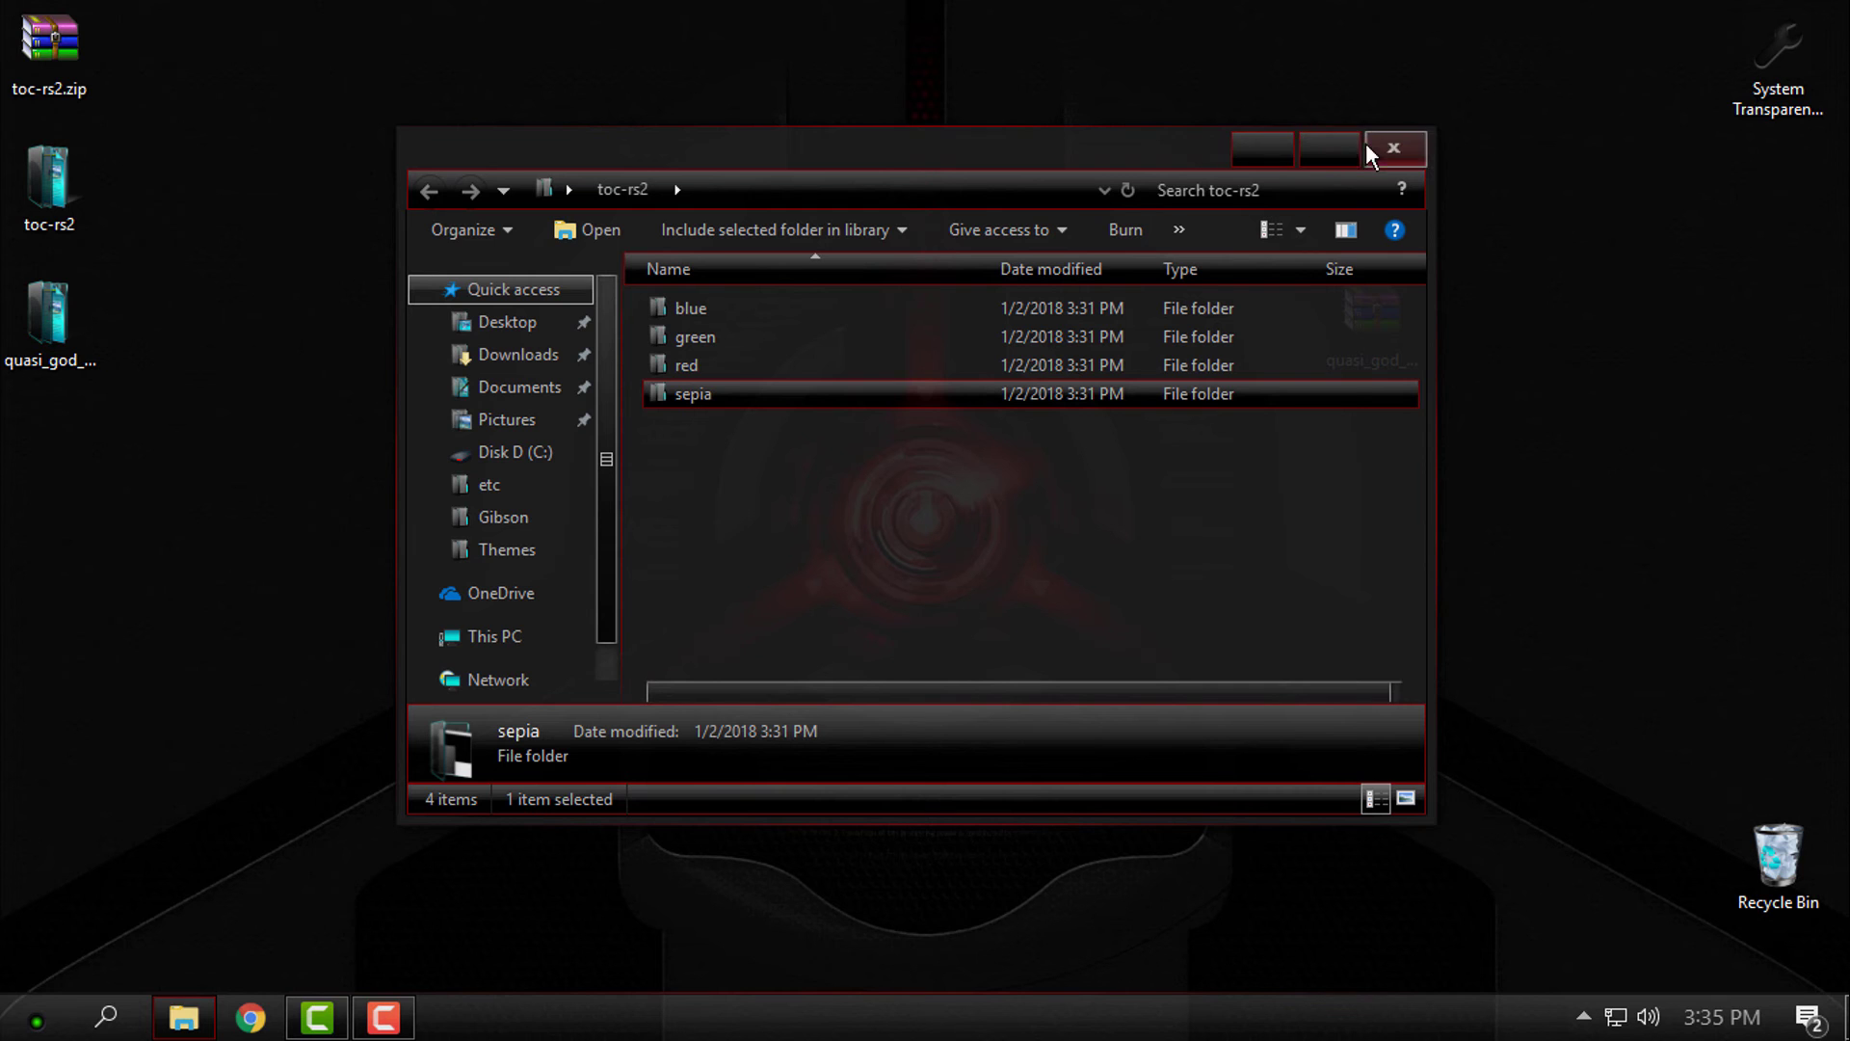
pyautogui.click(1335, 153)
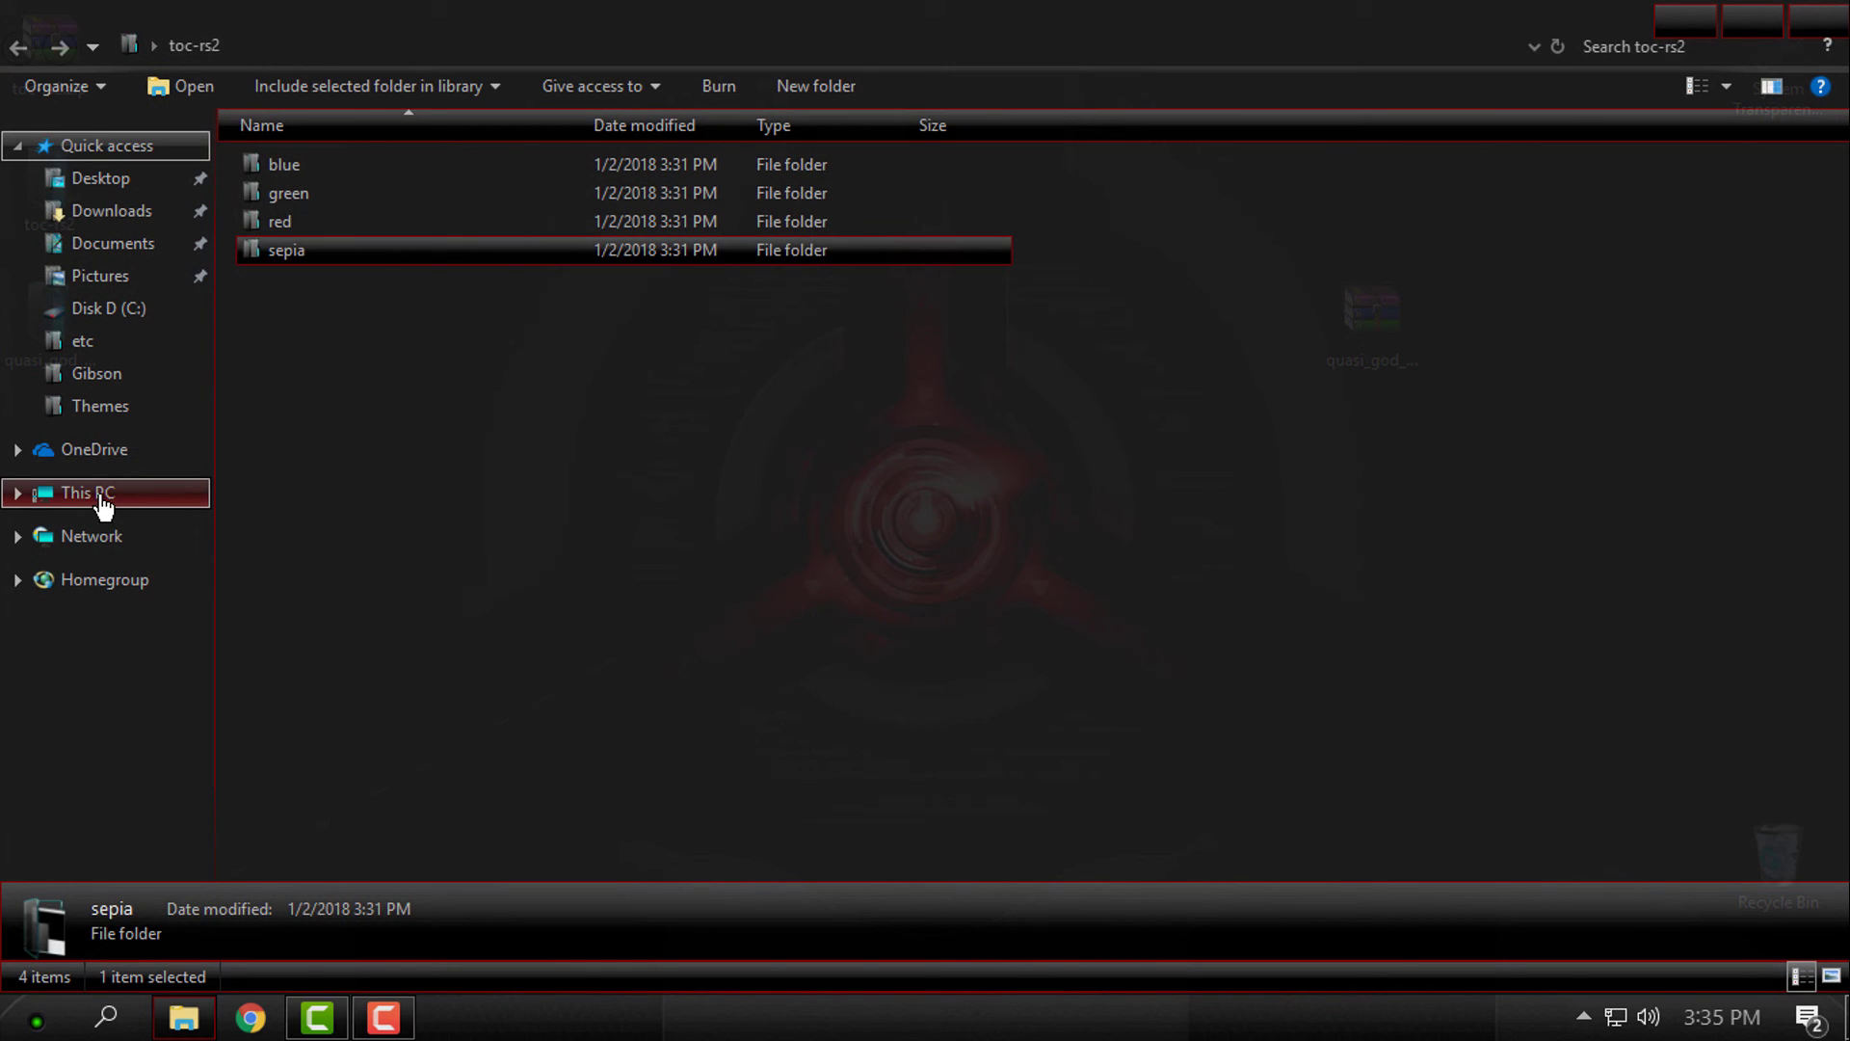
pyautogui.click(42, 504)
pyautogui.moveTo(867, 8); pyautogui.dragTo(751, 124)
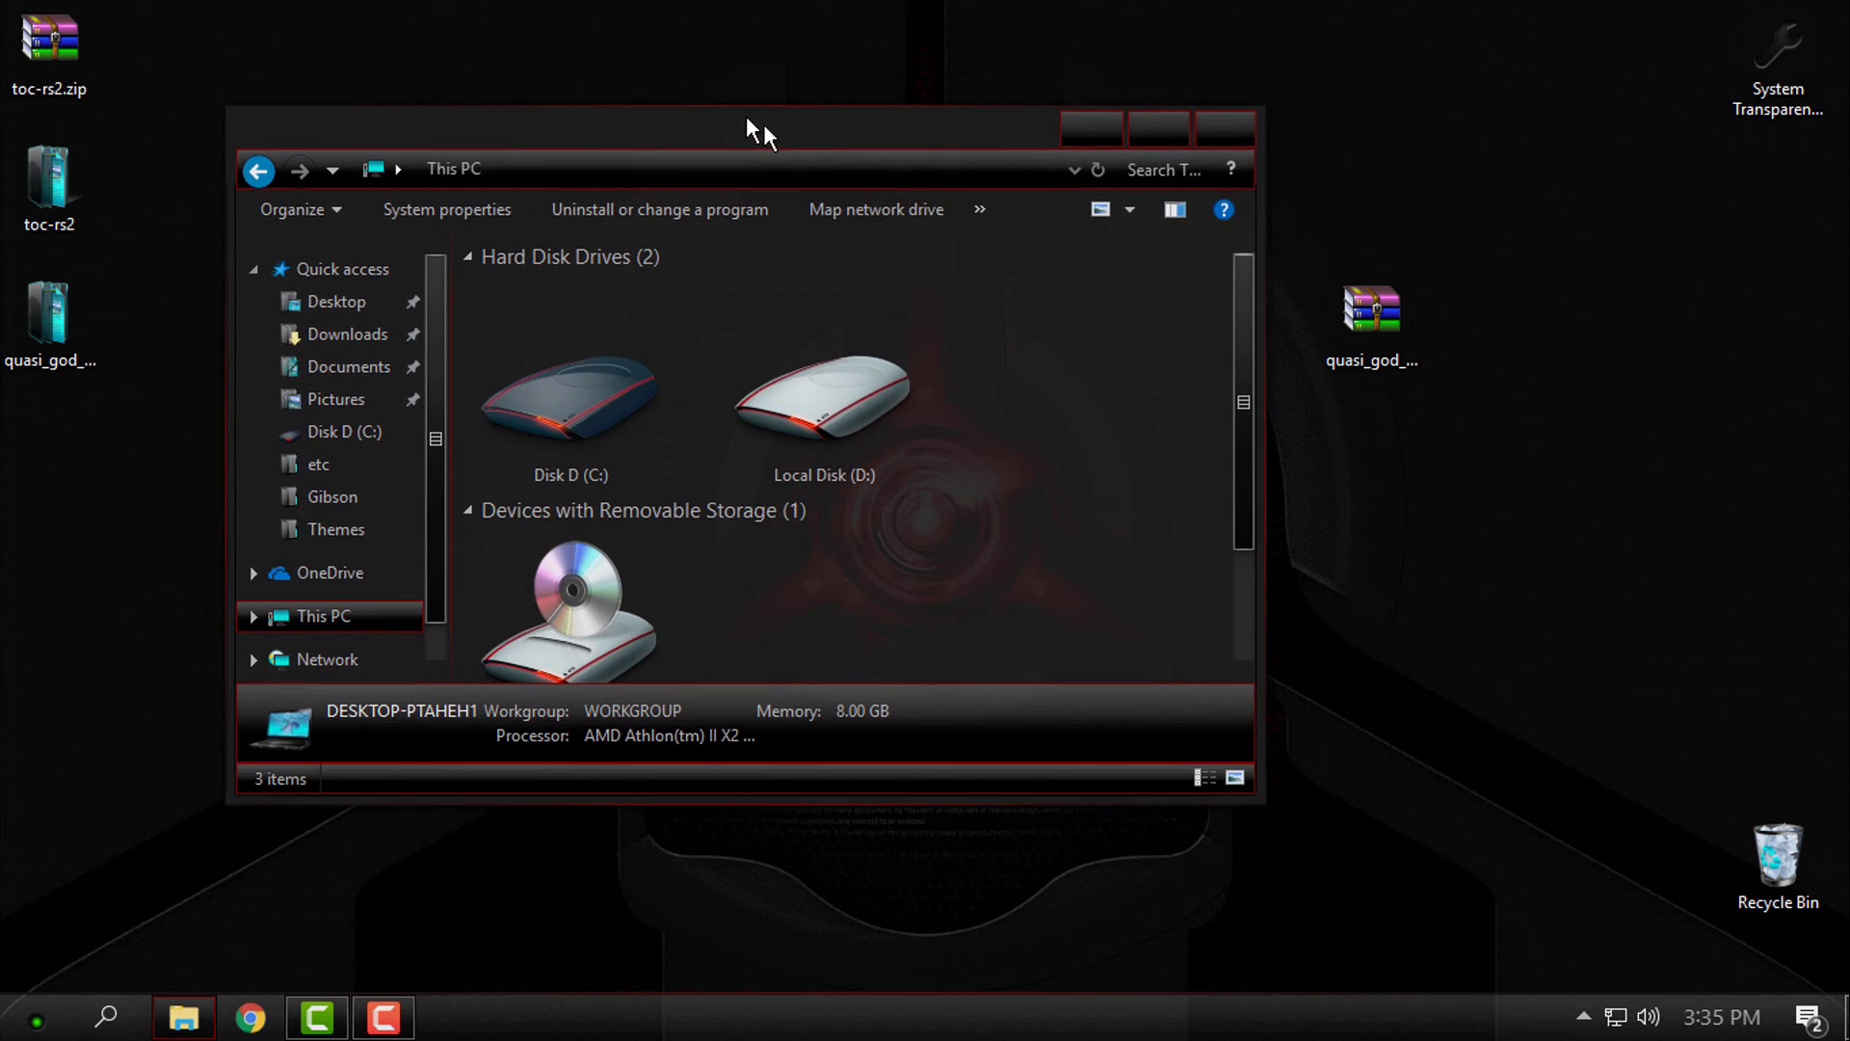
# Close This PC and apply System Transparency's window transparency level of 225 from its tray icon.
pyautogui.click(1246, 121)
pyautogui.click(1584, 1017)
pyautogui.rightClick(1547, 963)
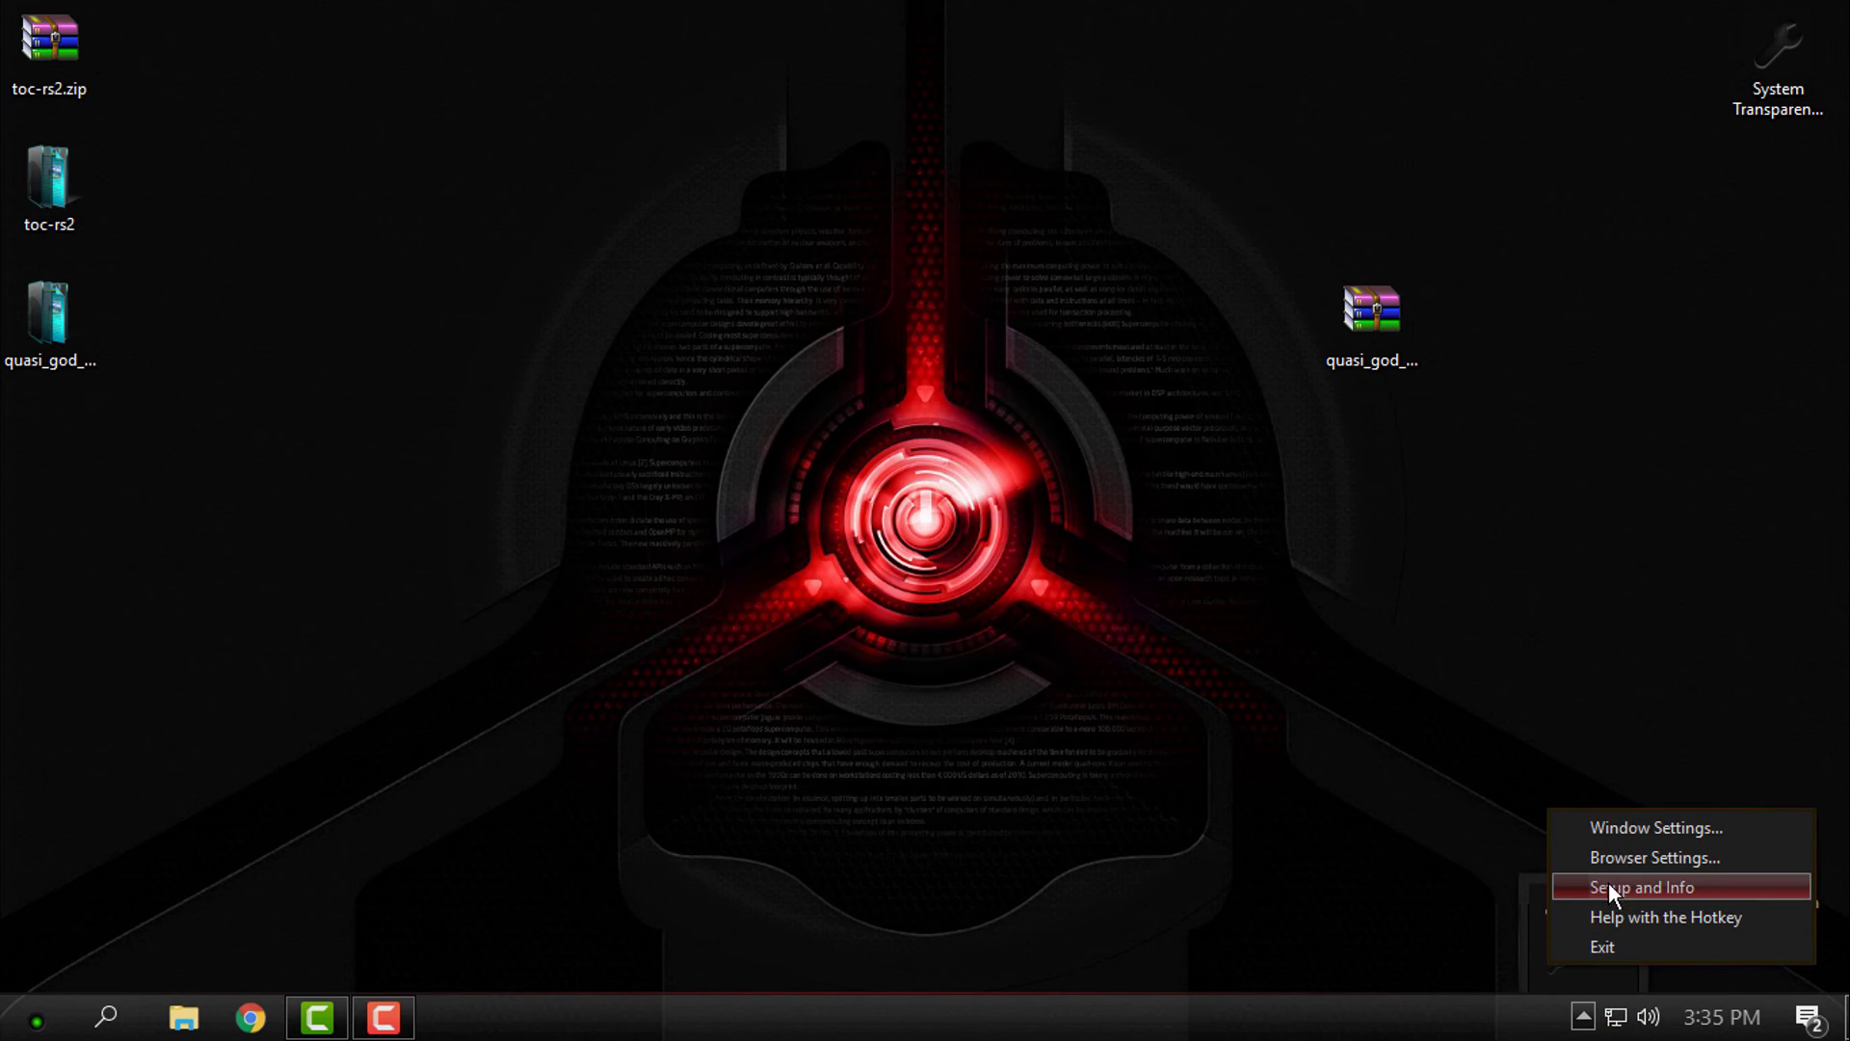
pyautogui.click(1609, 880)
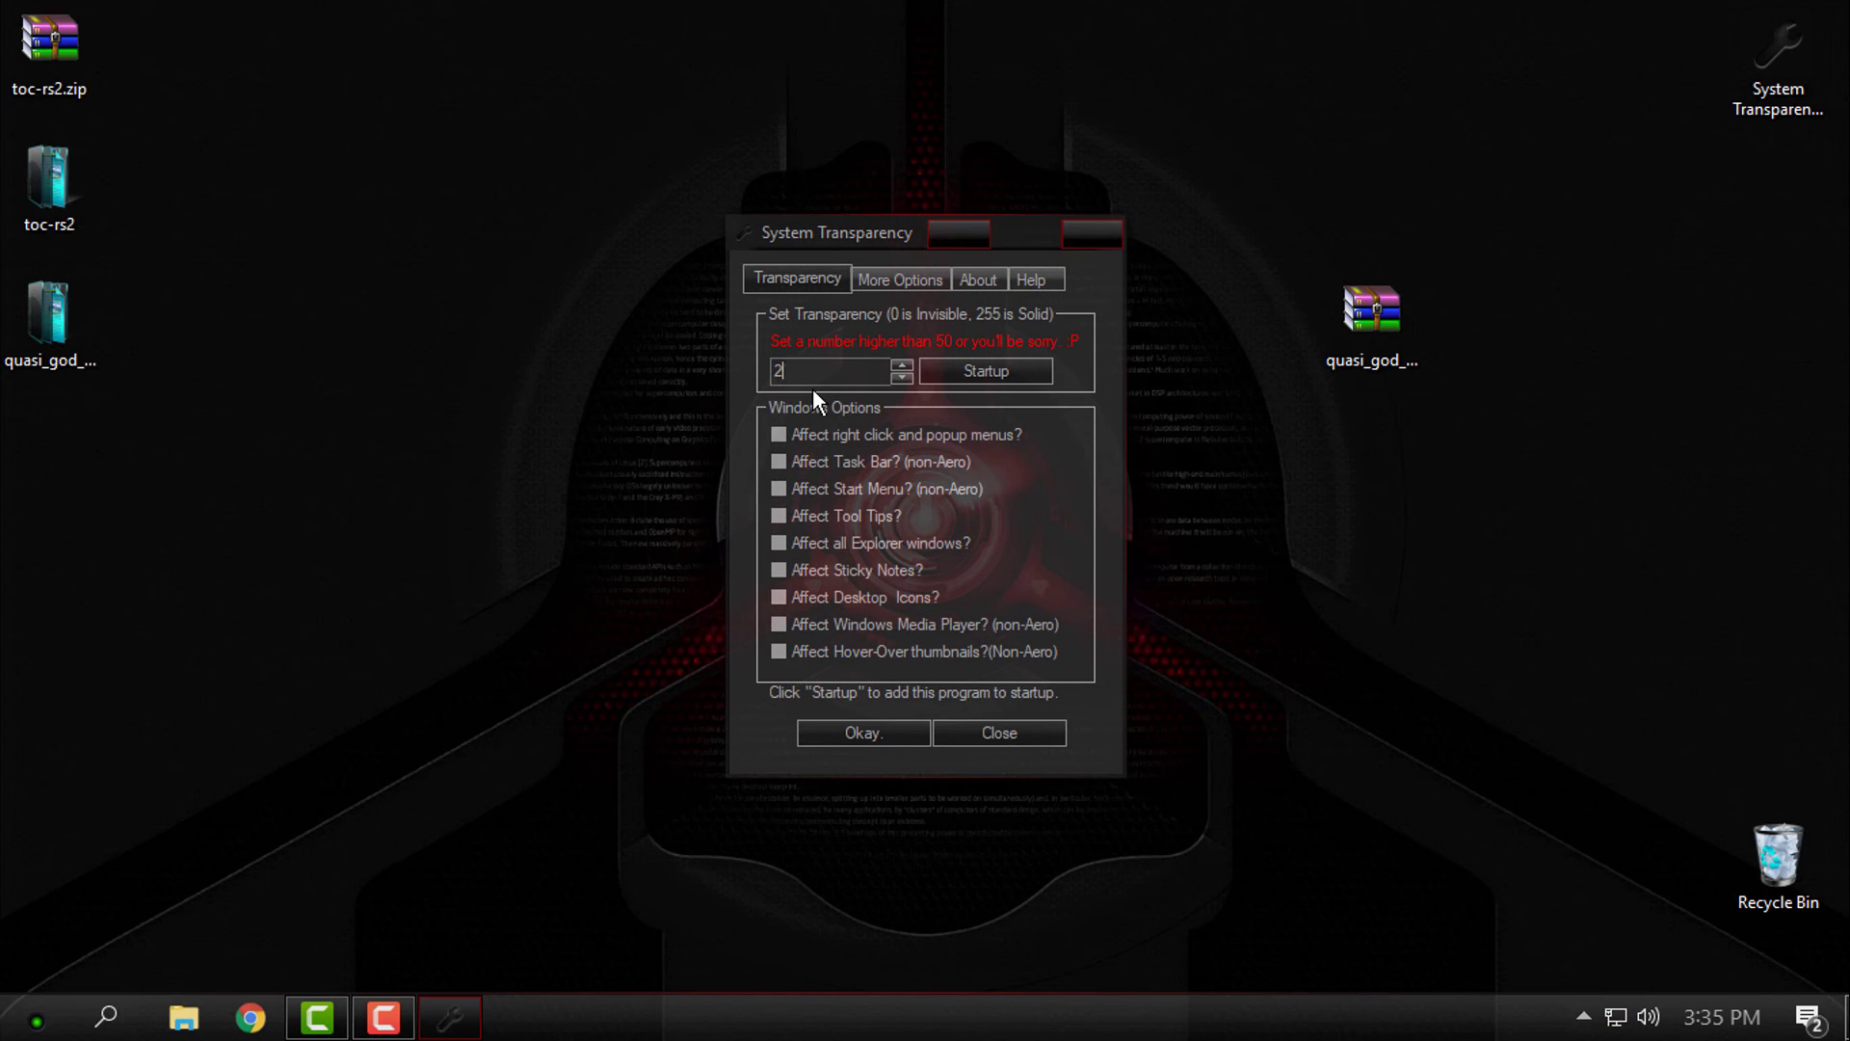
pyautogui.click(887, 735)
# Open a new see-through File Explorer window on This PC and move it right.
pyautogui.click(183, 1017)
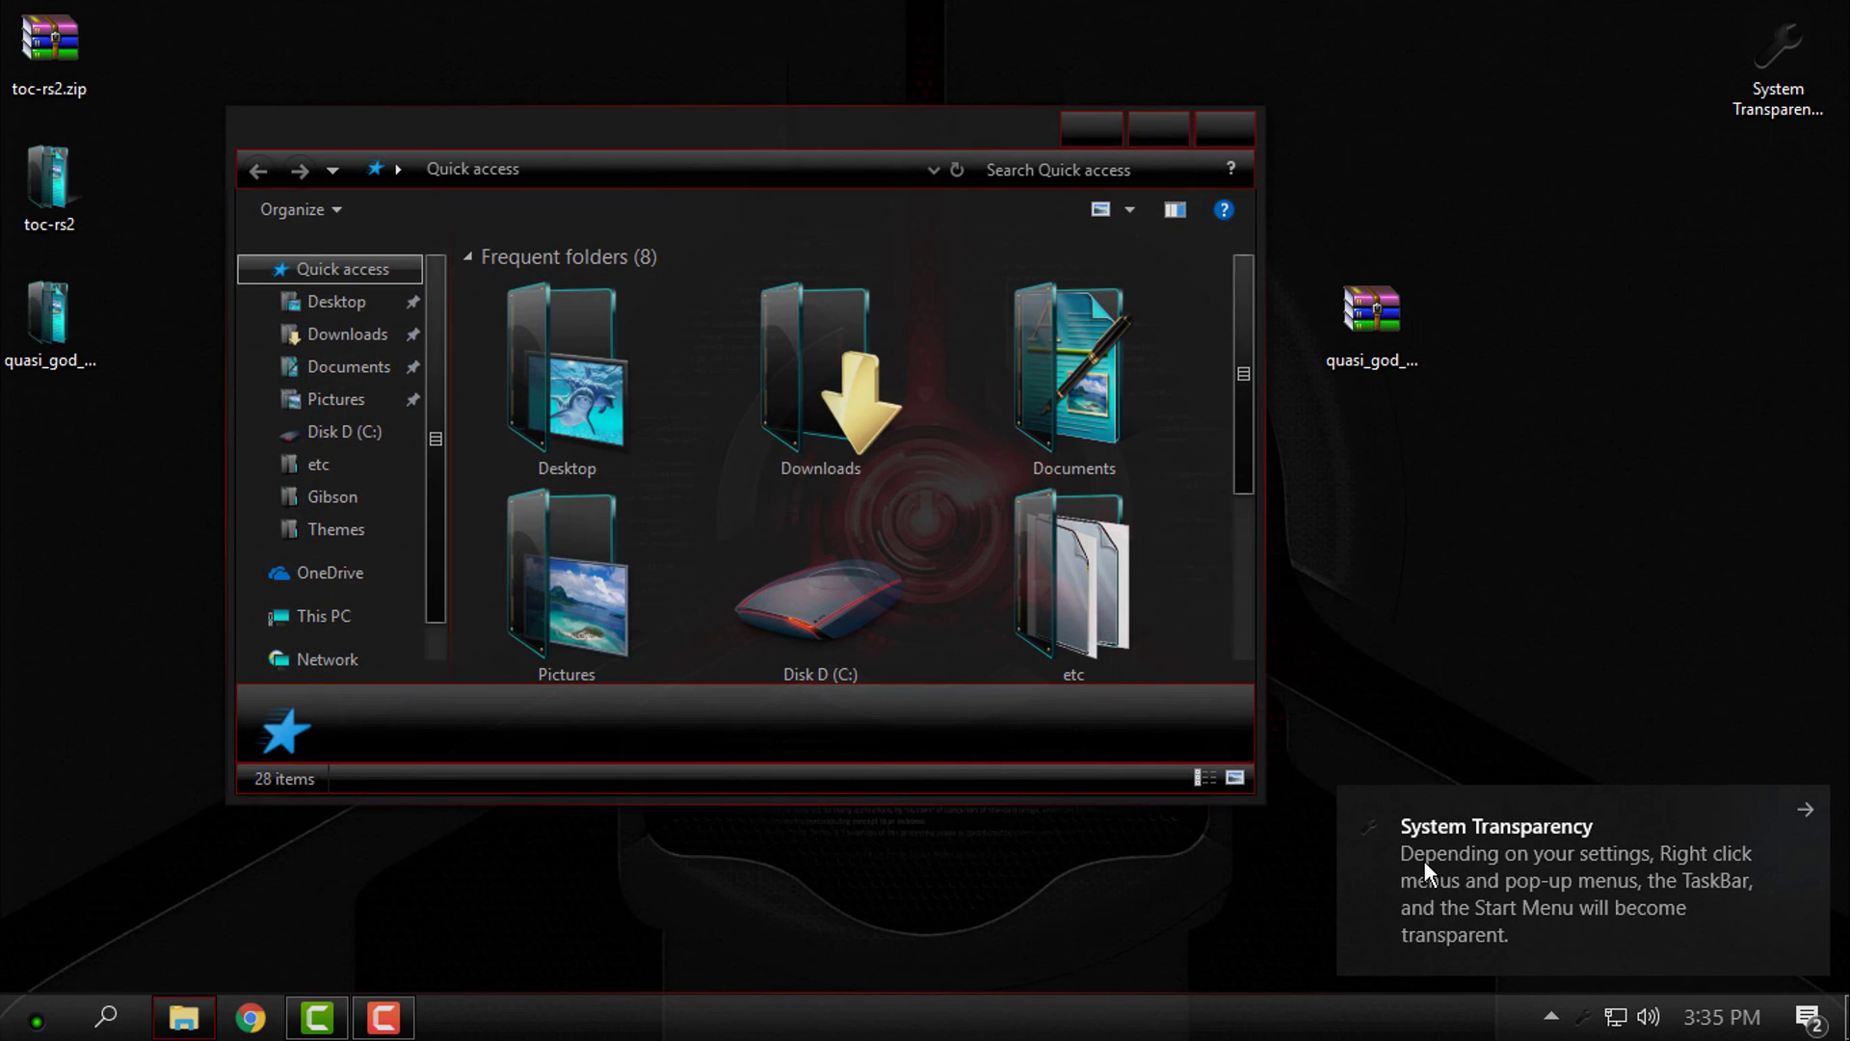
pyautogui.click(1158, 127)
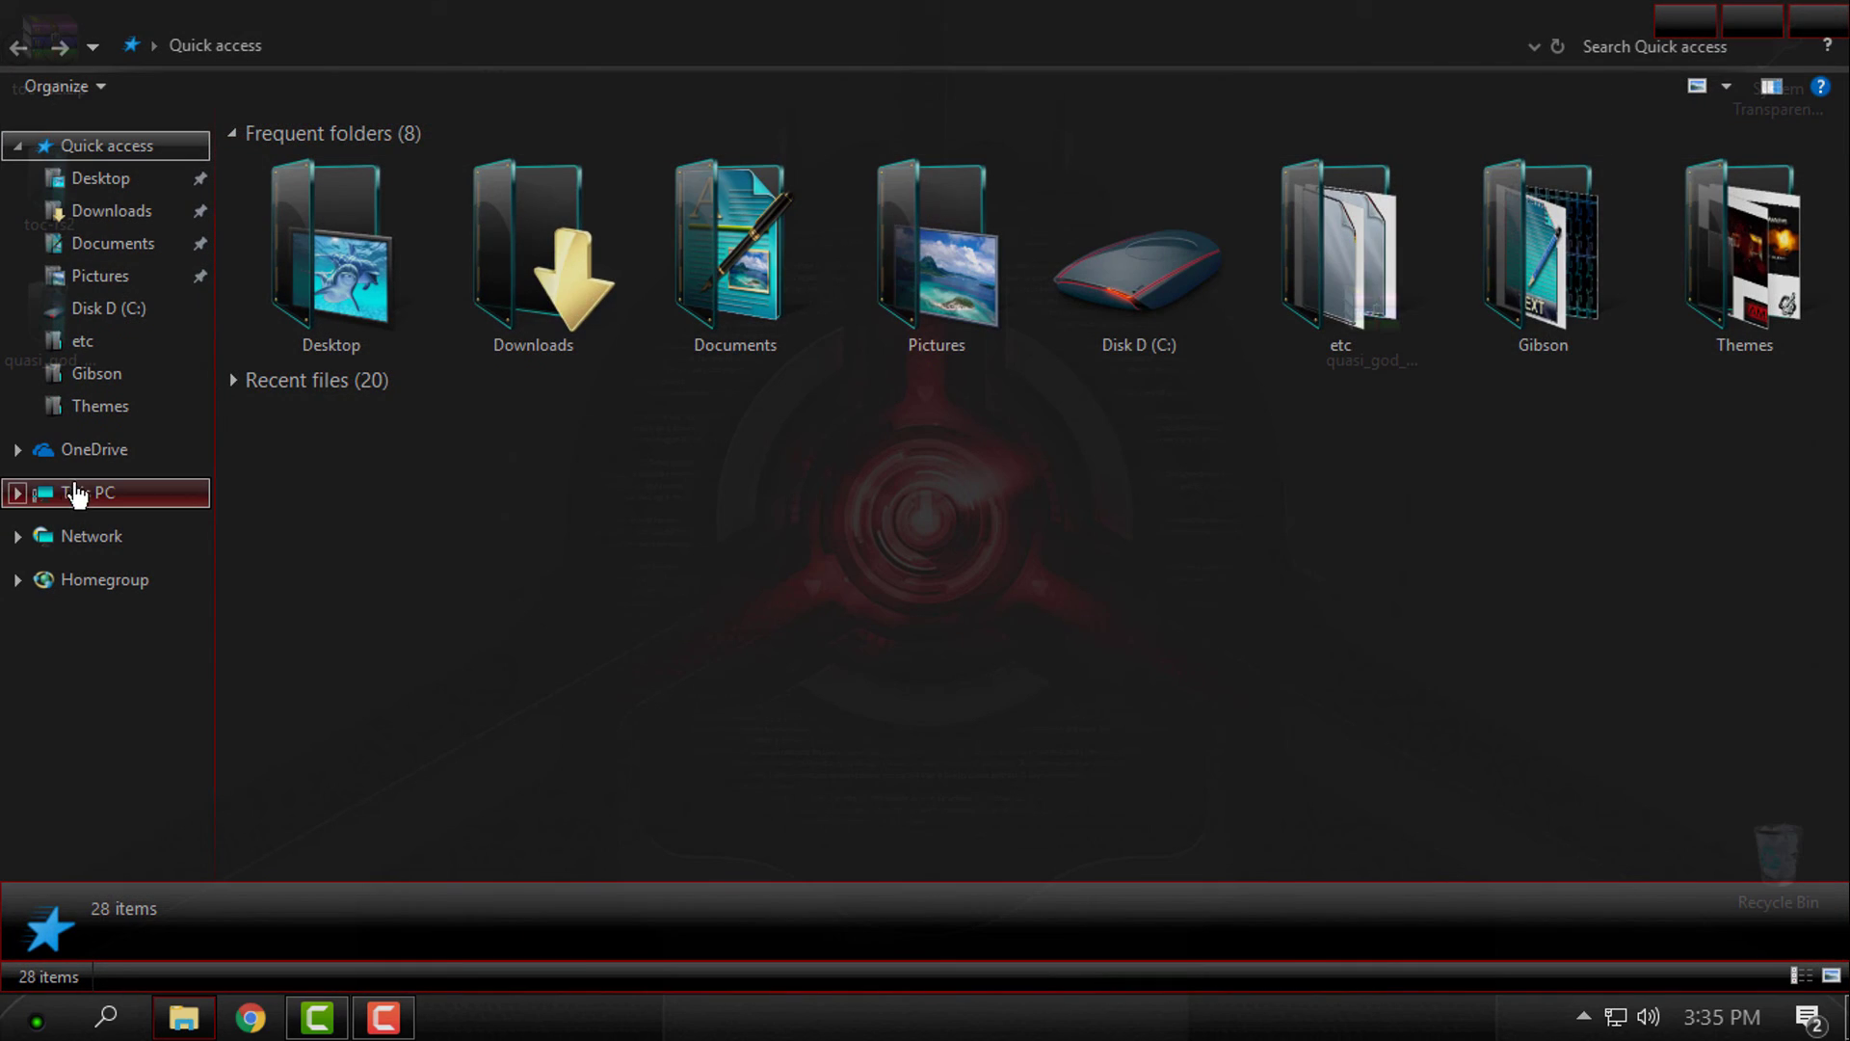
pyautogui.click(75, 494)
pyautogui.moveTo(635, 8); pyautogui.dragTo(1257, 116)
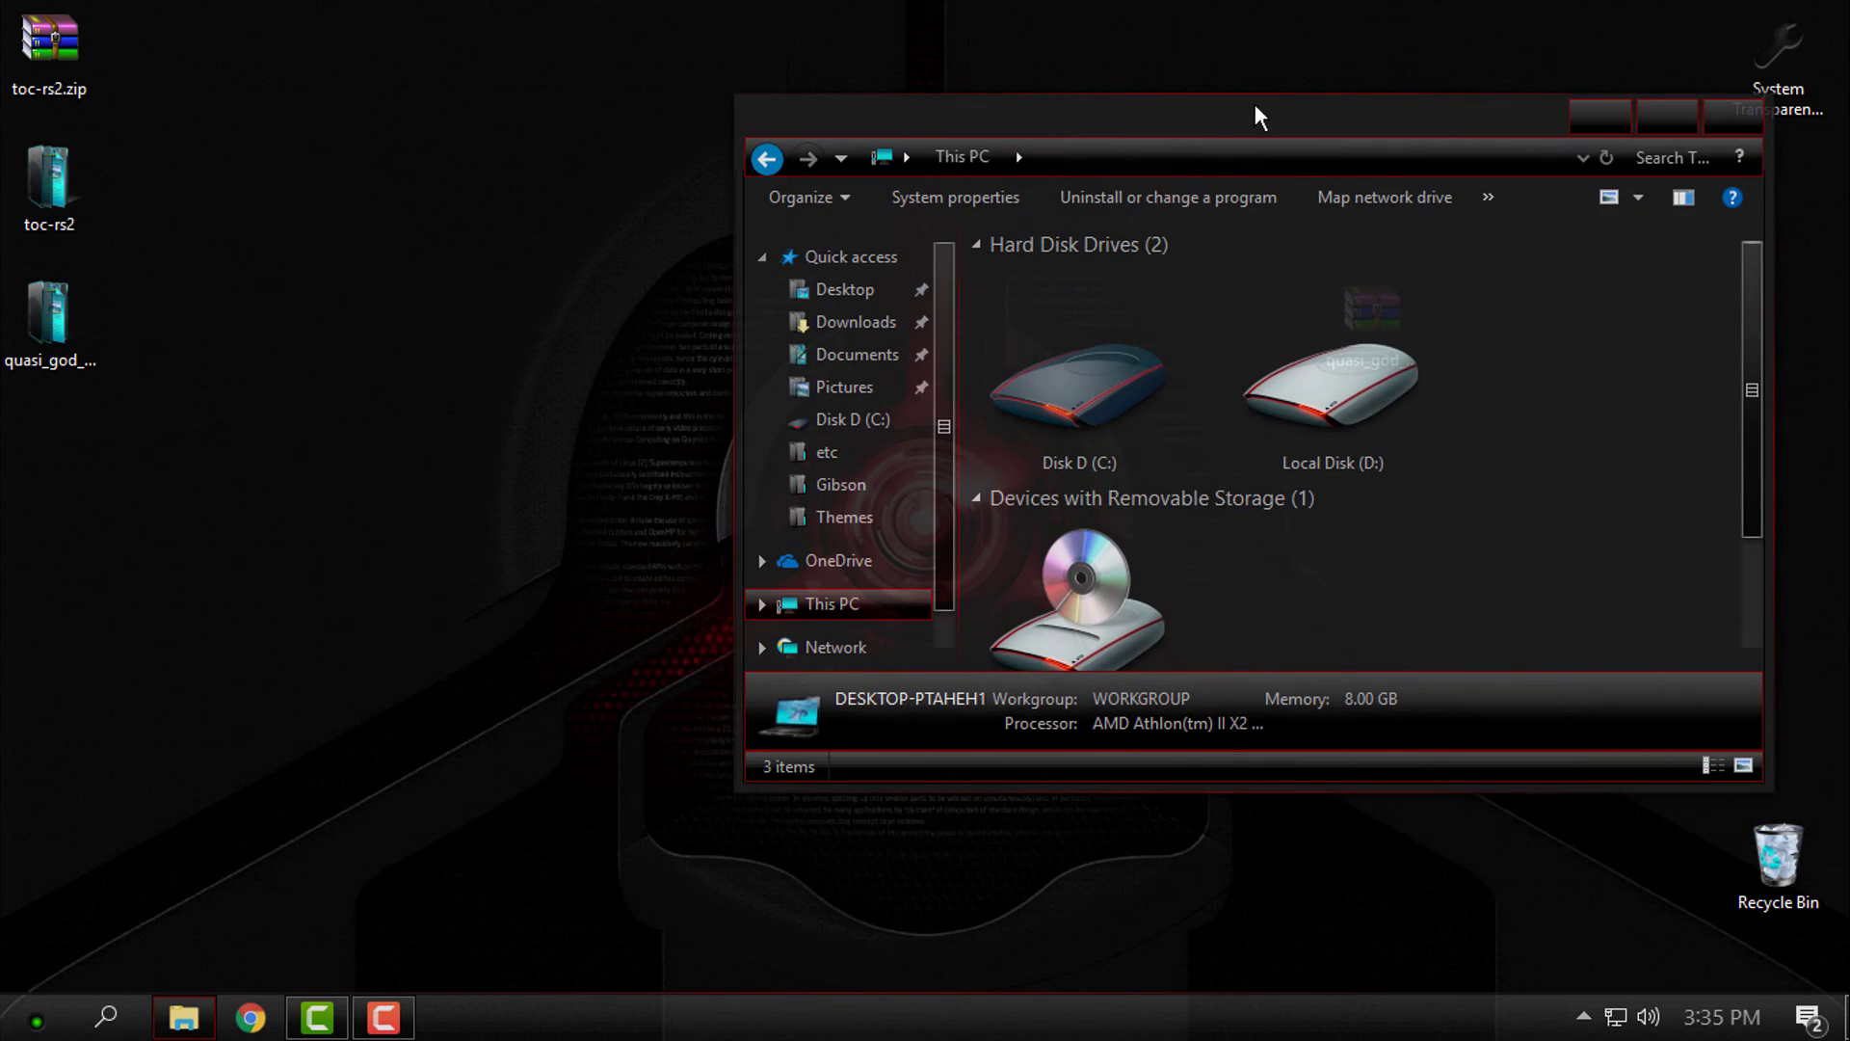
# Close the old This PC window and dismiss the desktop context menu.
pyautogui.press('super')
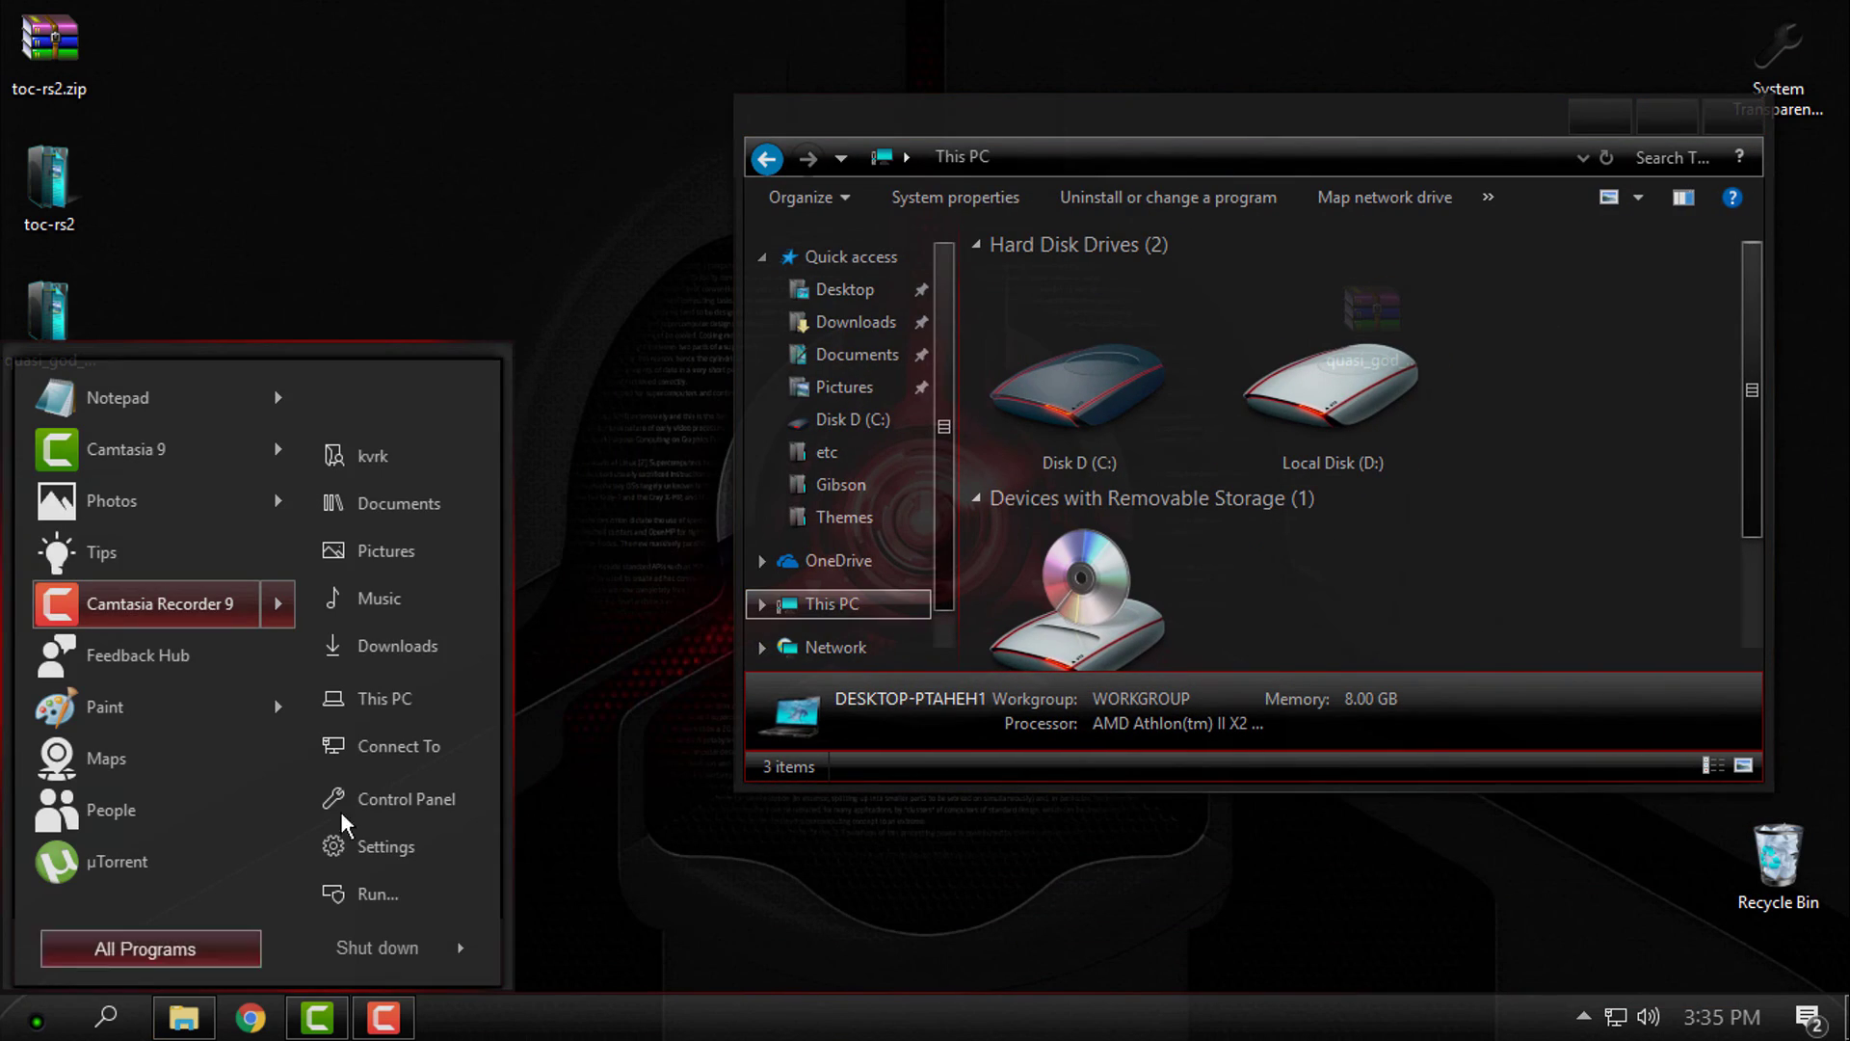
pyautogui.click(1711, 124)
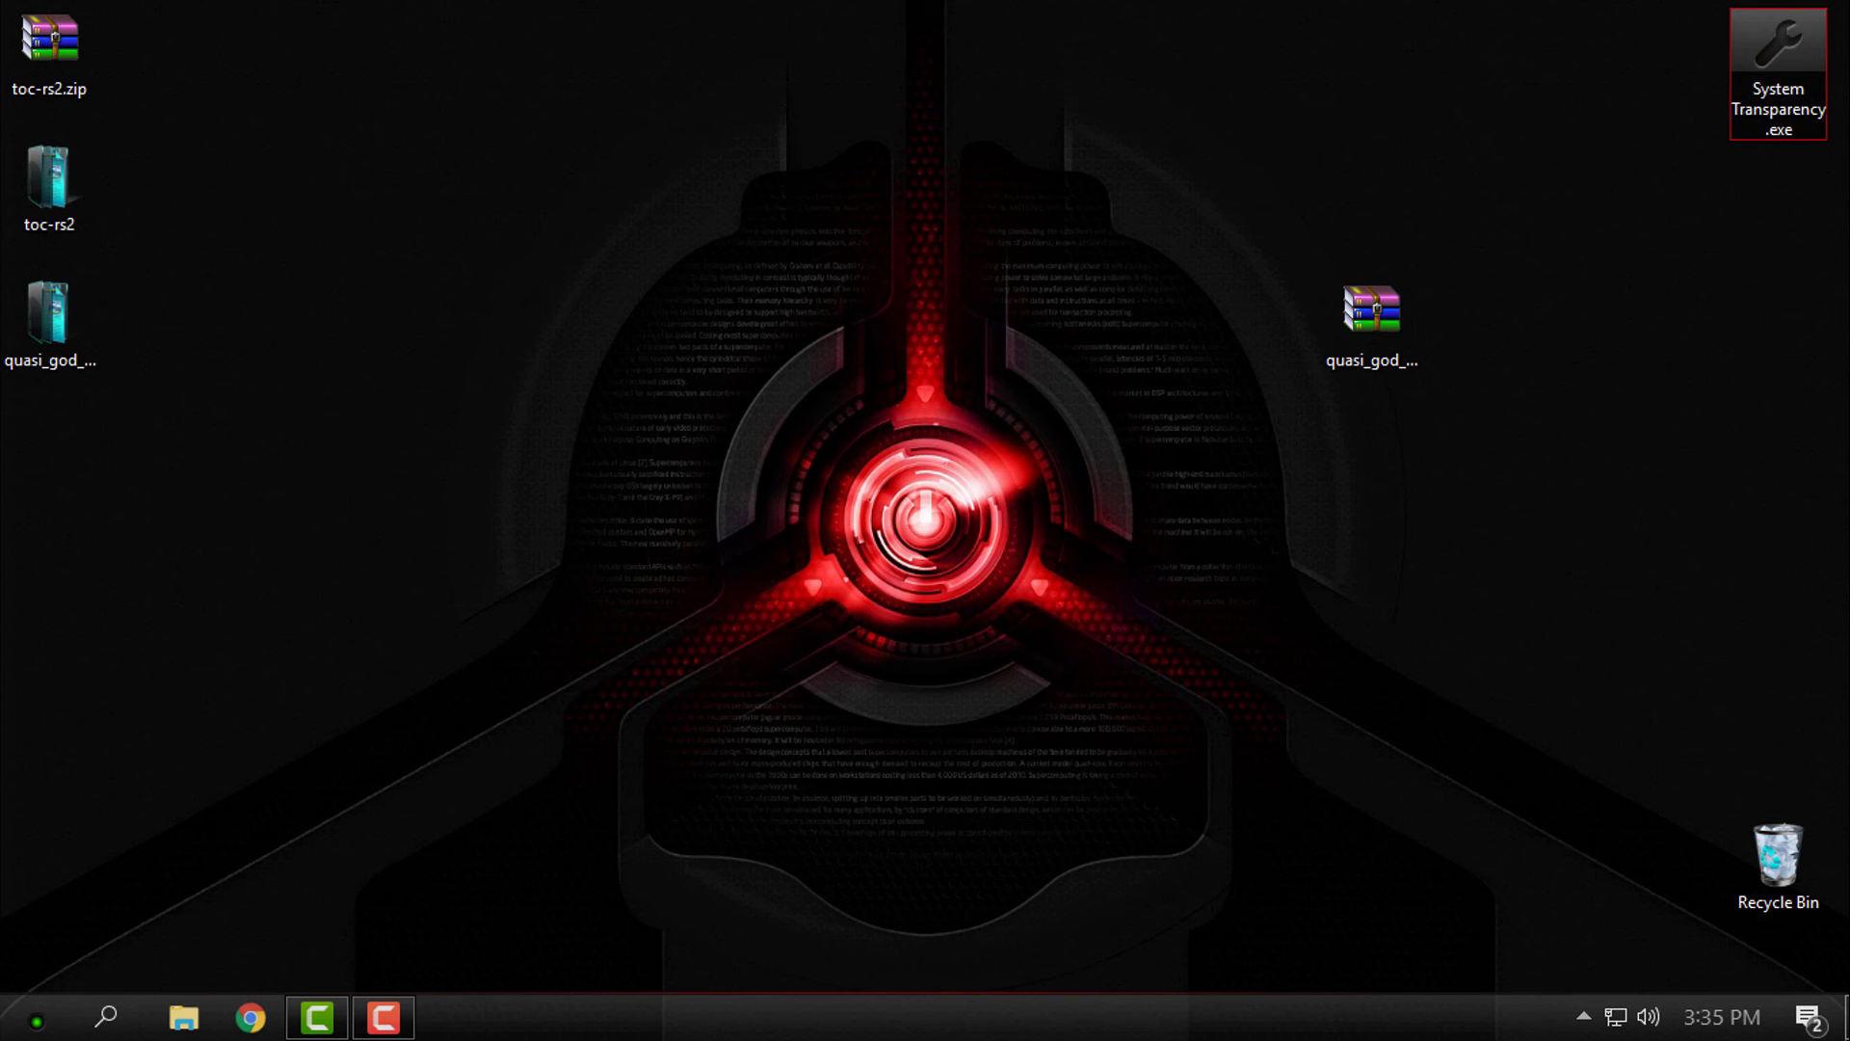
pyautogui.press('super')
pyautogui.rightClick(965, 378)
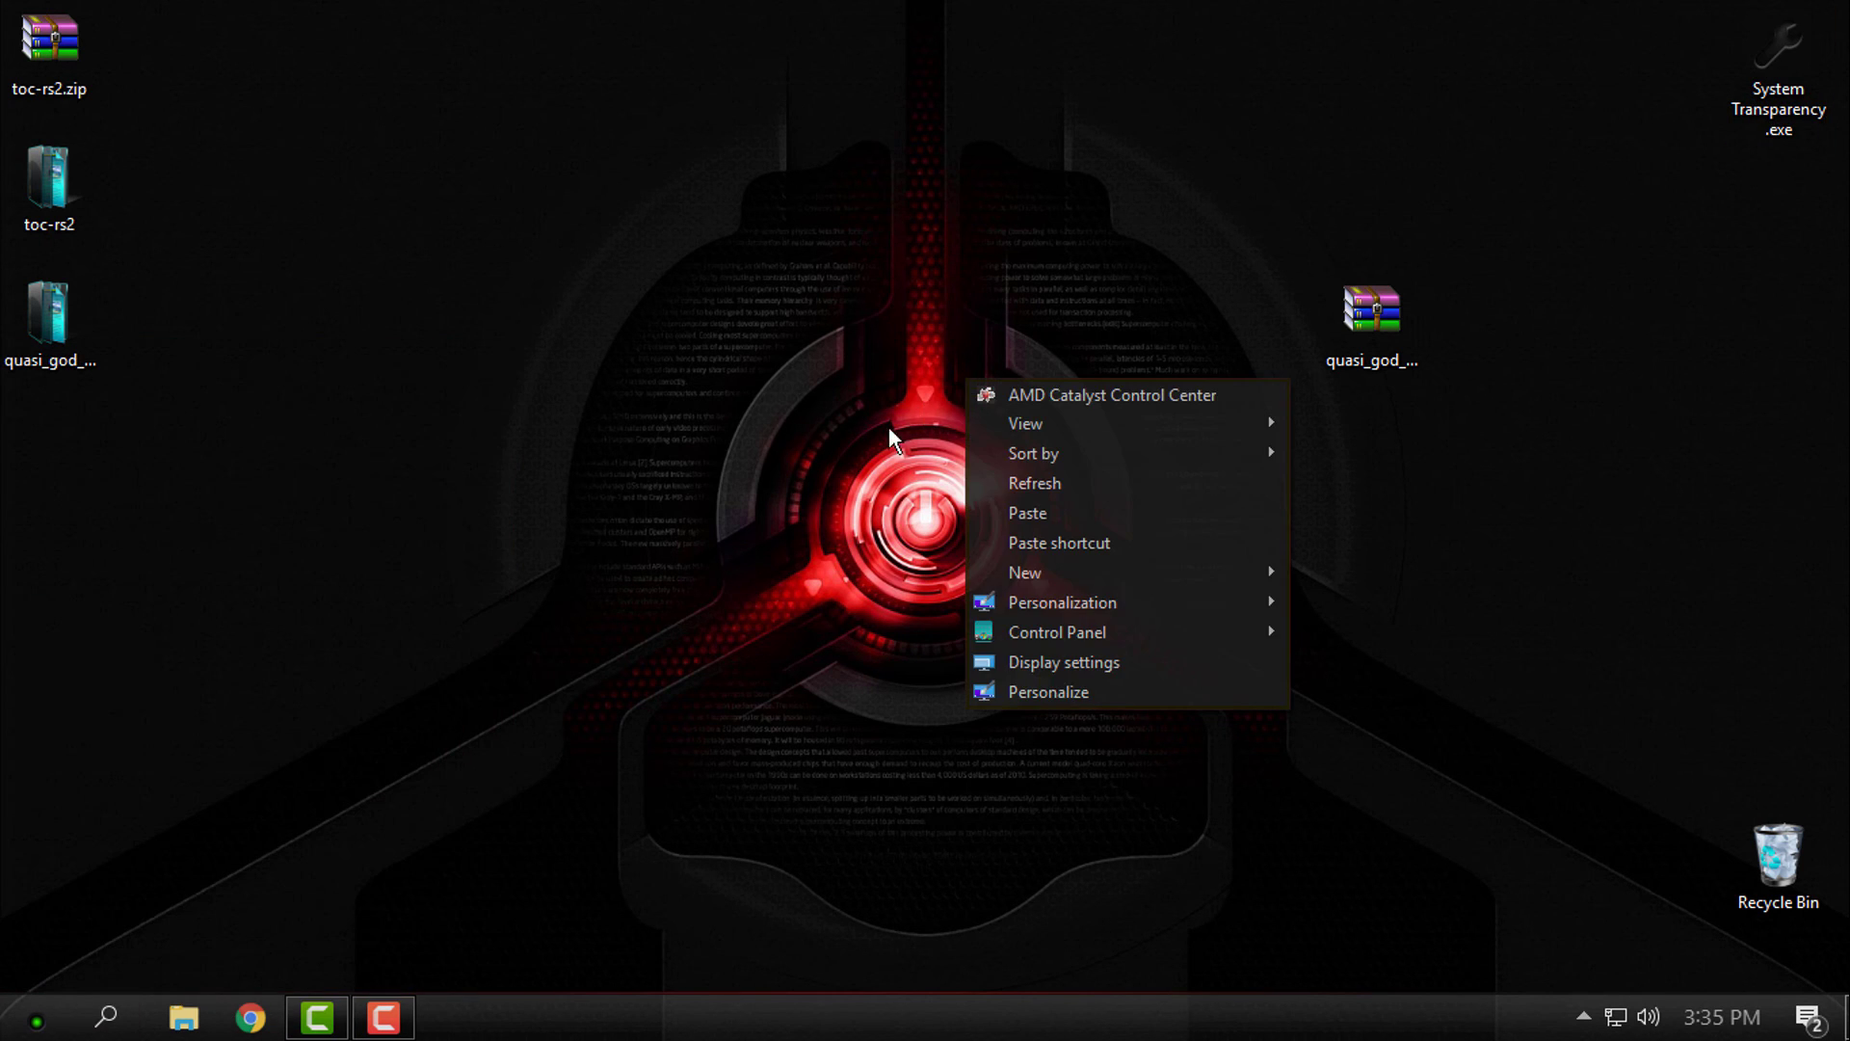
pyautogui.rightClick(834, 409)
pyautogui.click(761, 594)
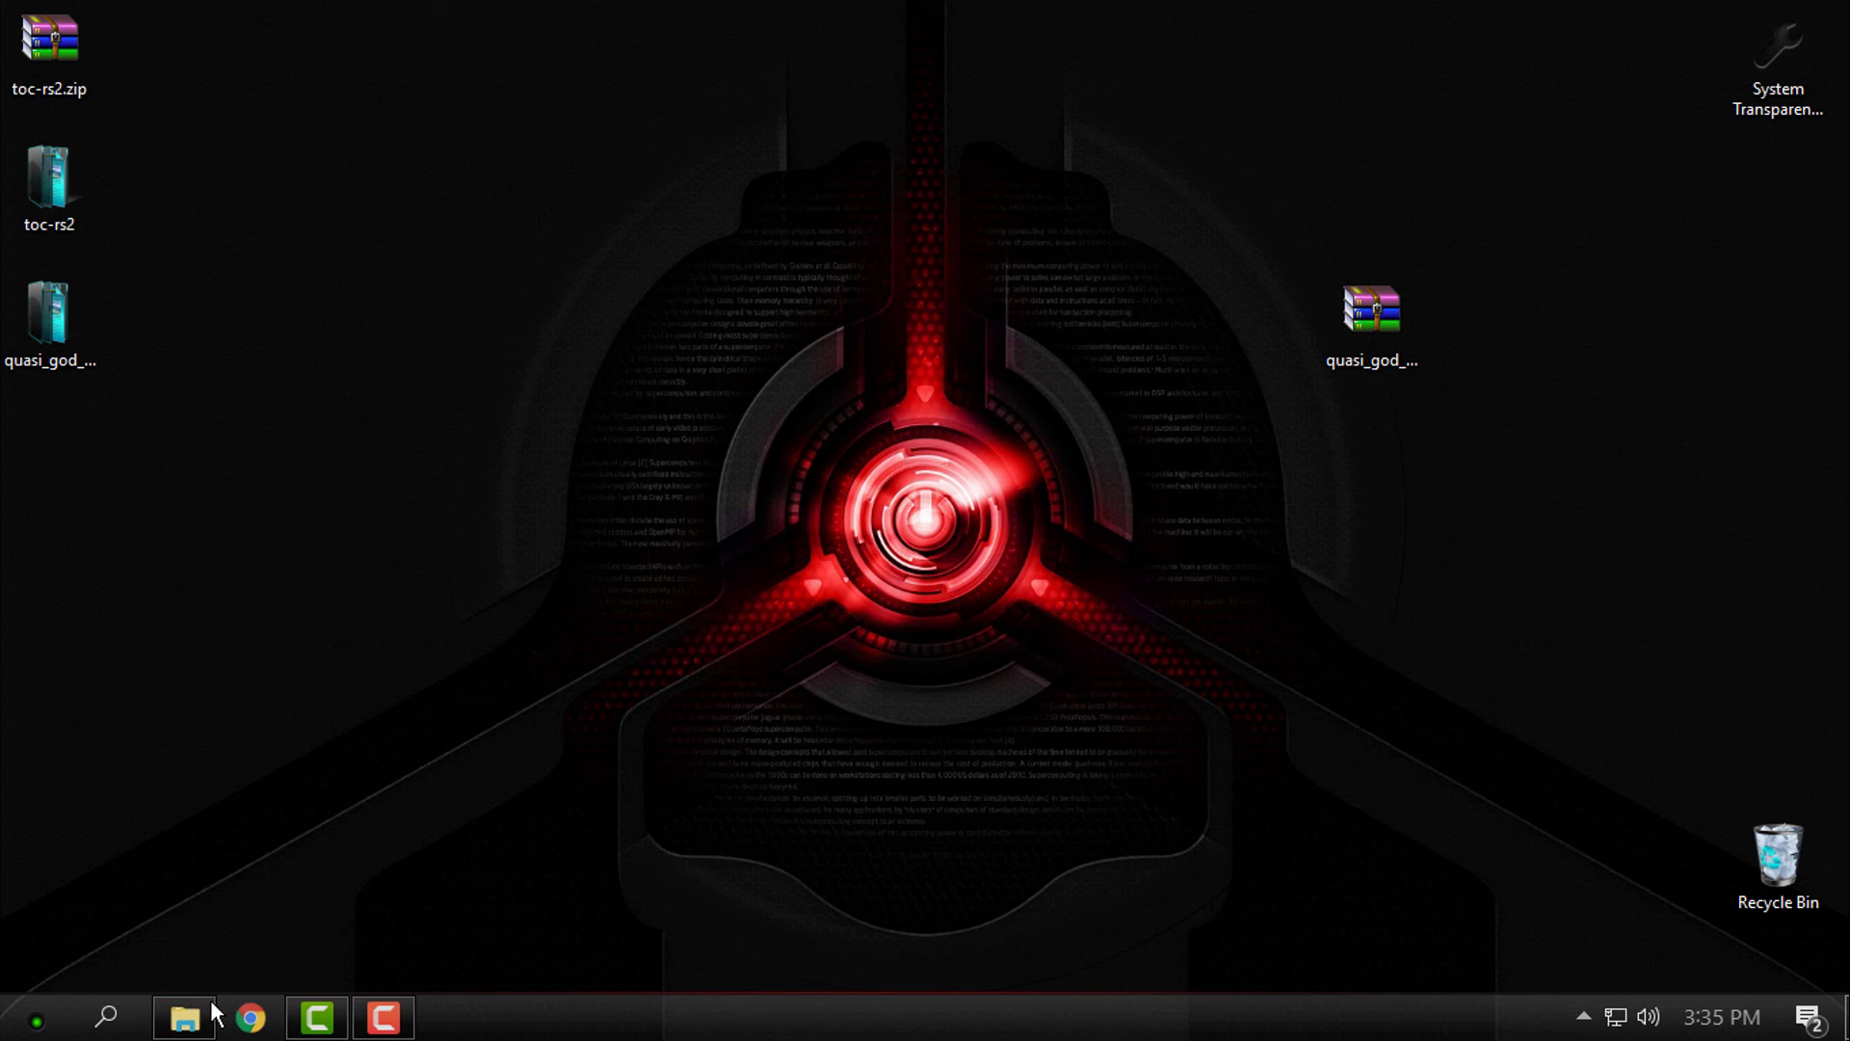
# Open a fresh File Explorer window on This PC and drag it to the screen centre.
pyautogui.click(185, 1016)
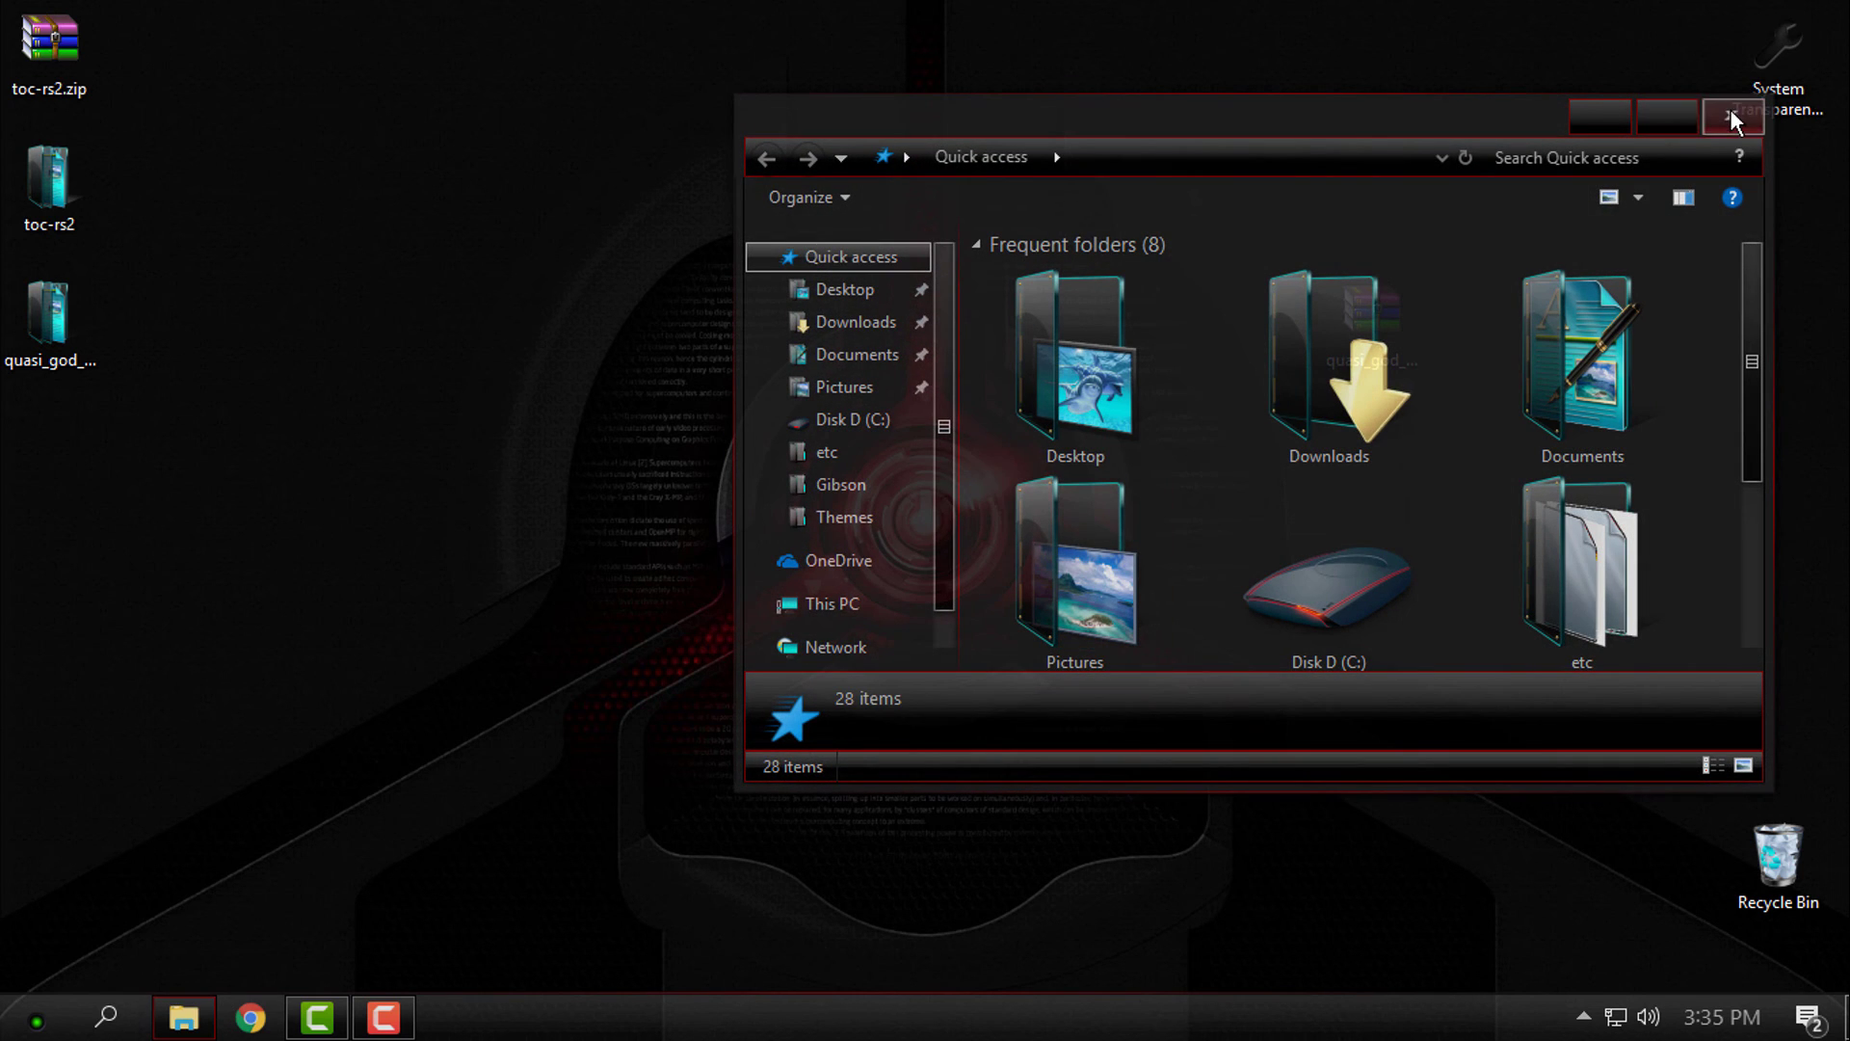
pyautogui.click(829, 604)
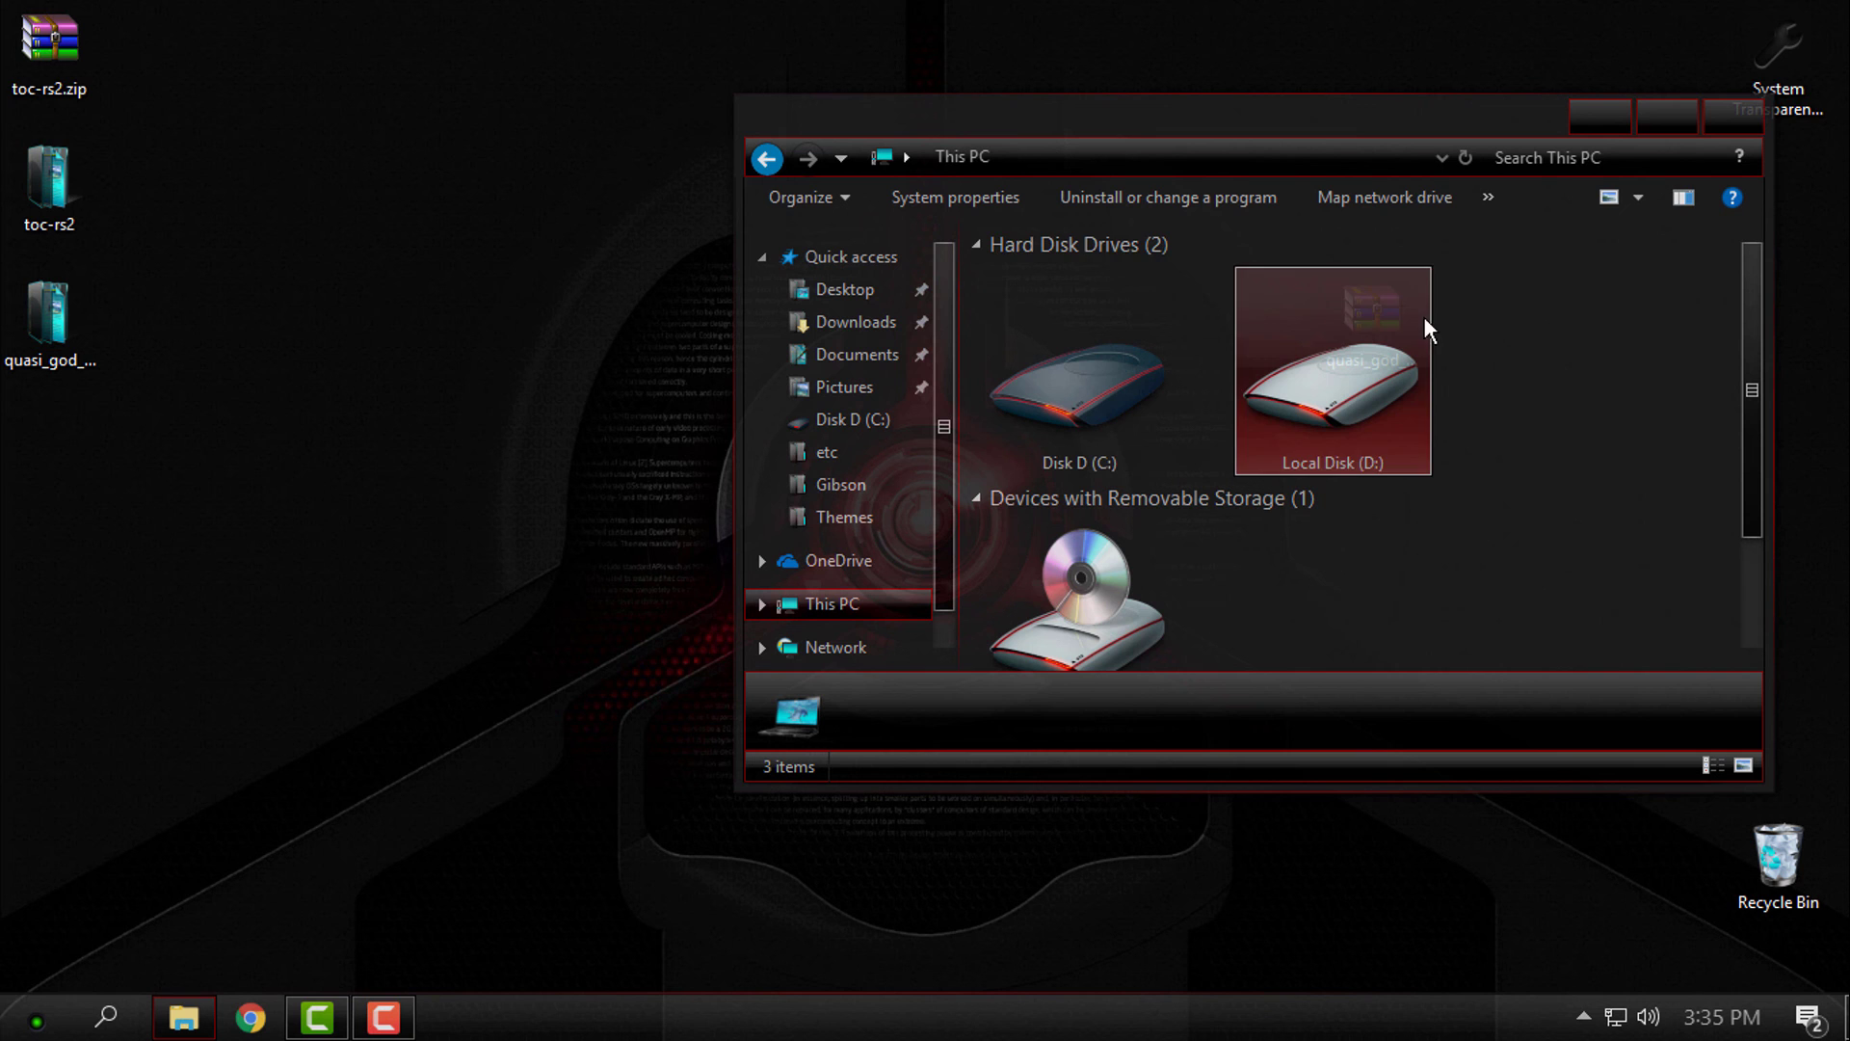
pyautogui.moveTo(1426, 127); pyautogui.dragTo(1091, 201)
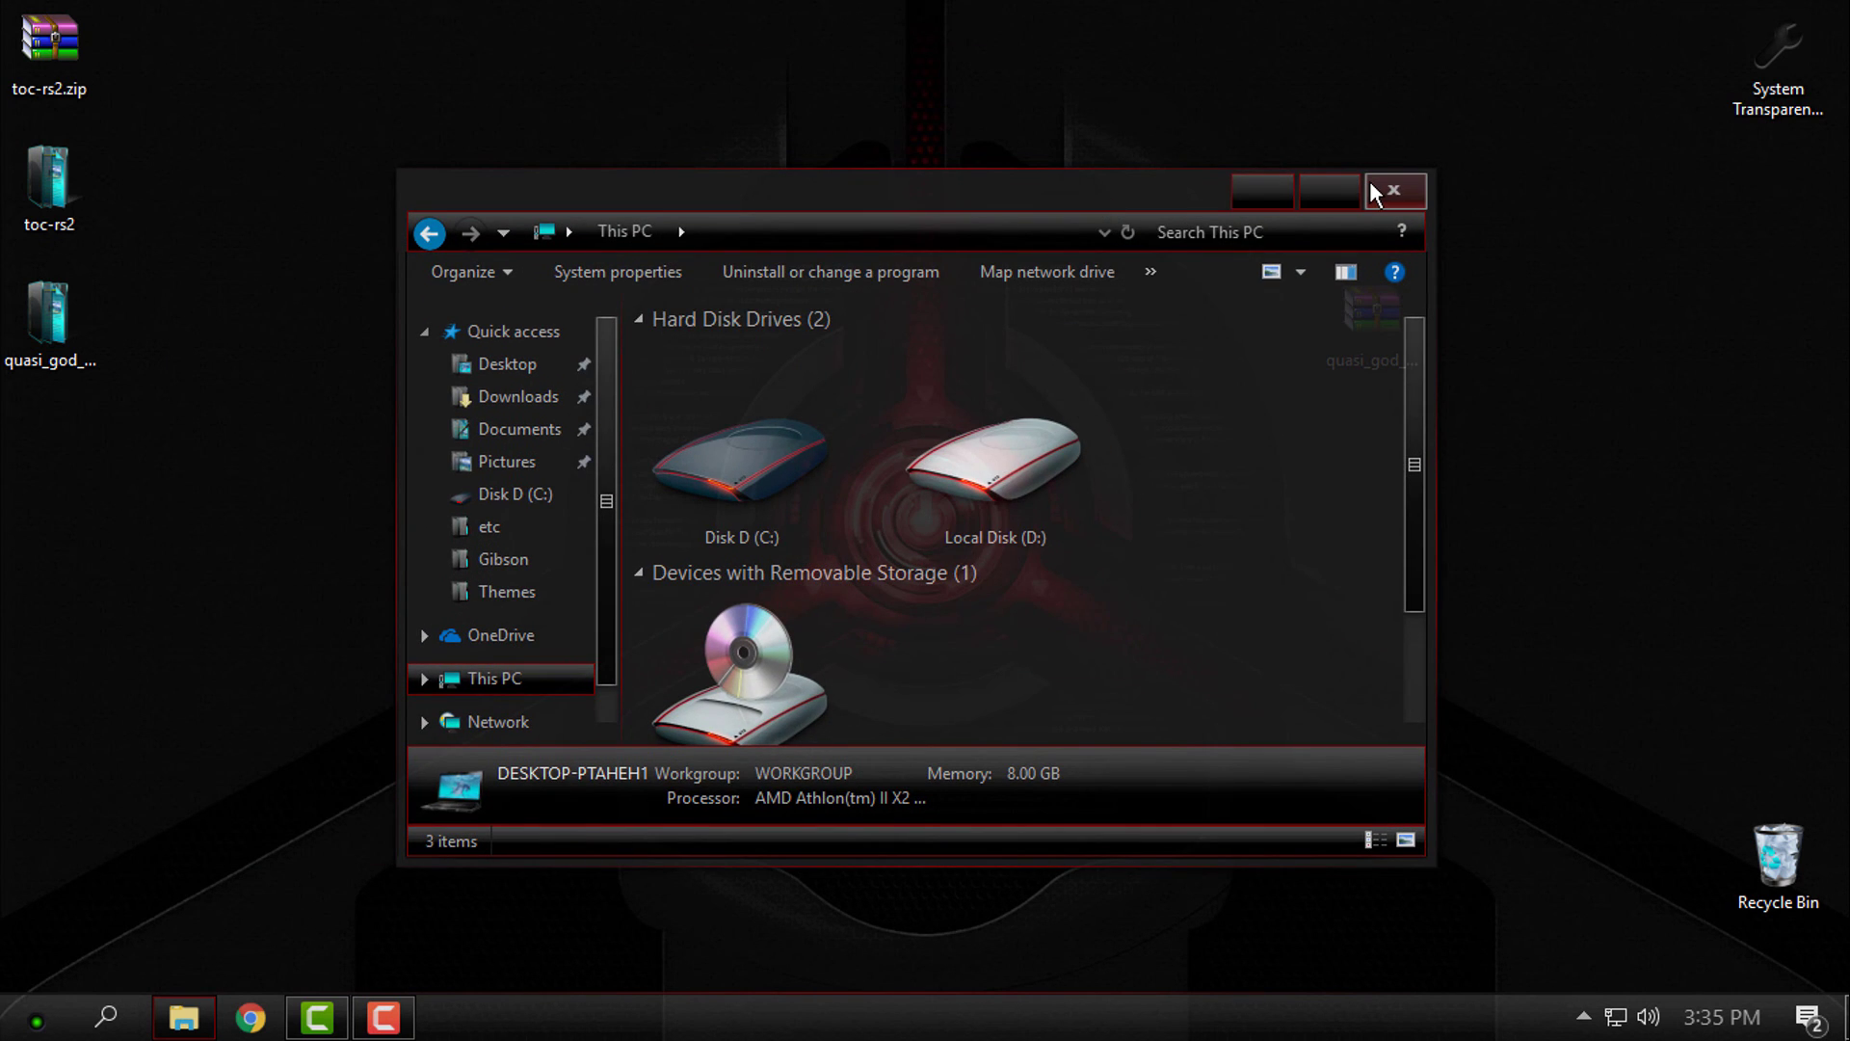